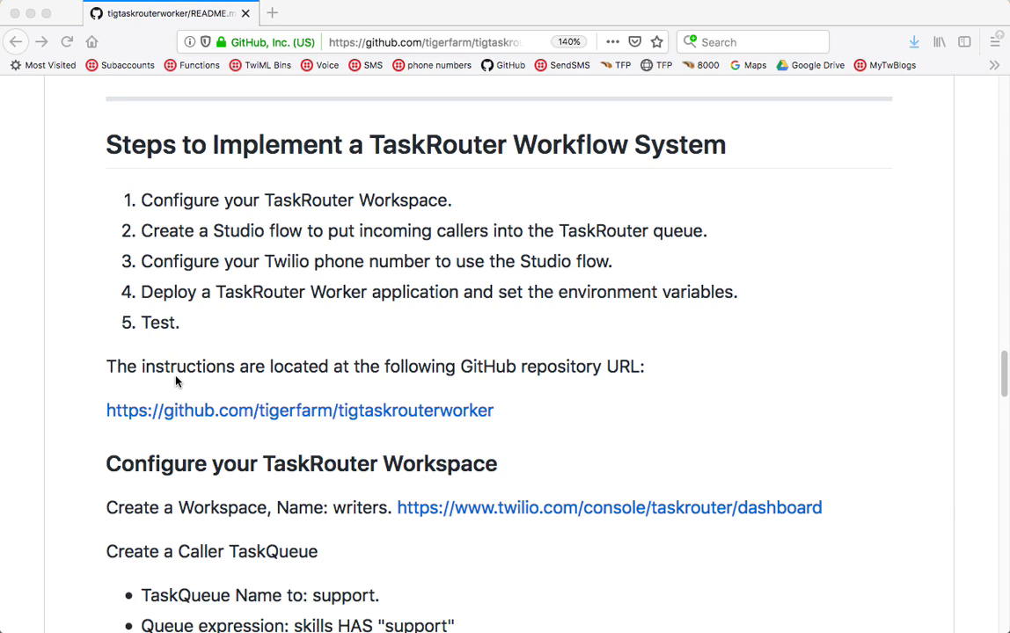
- Scroll the GitHub README down to its 'Configure your TaskRouter Workspace' instructions
left_click(505, 417)
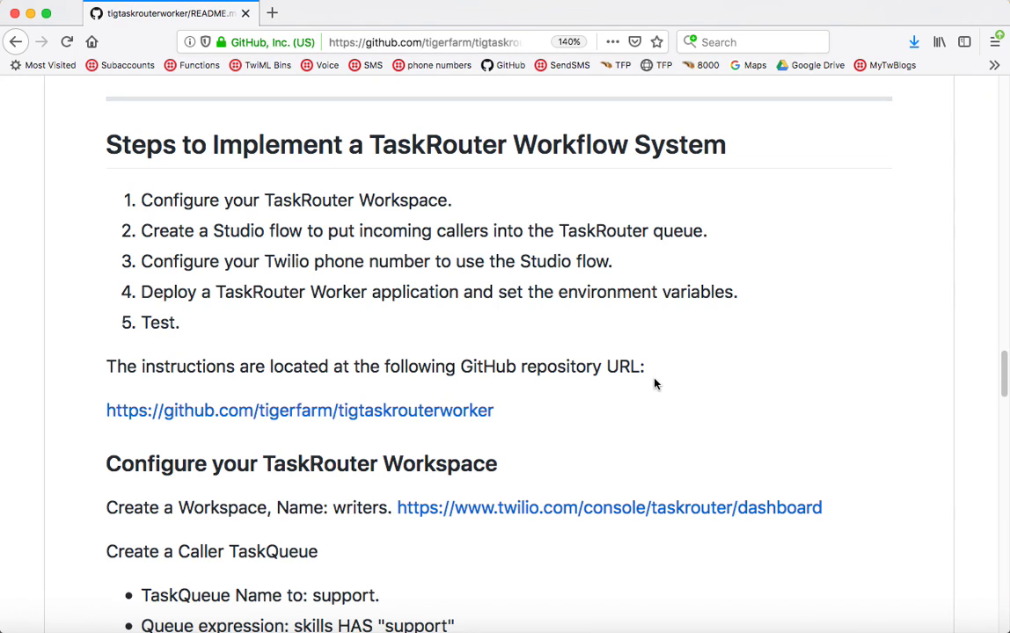
scroll(653, 384, "down", 5)
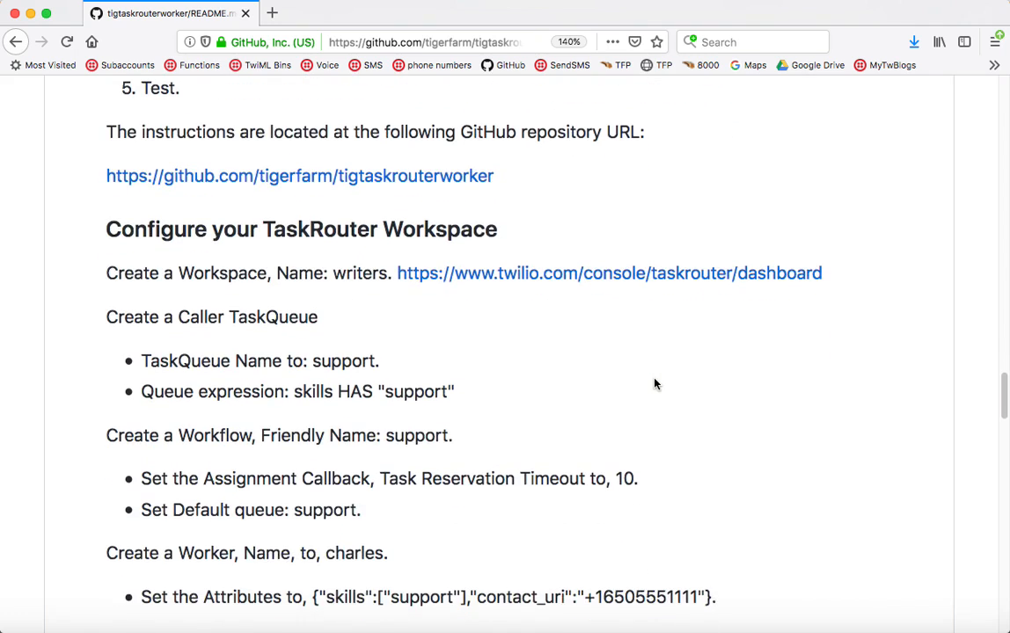
scroll(654, 383, "down", 1)
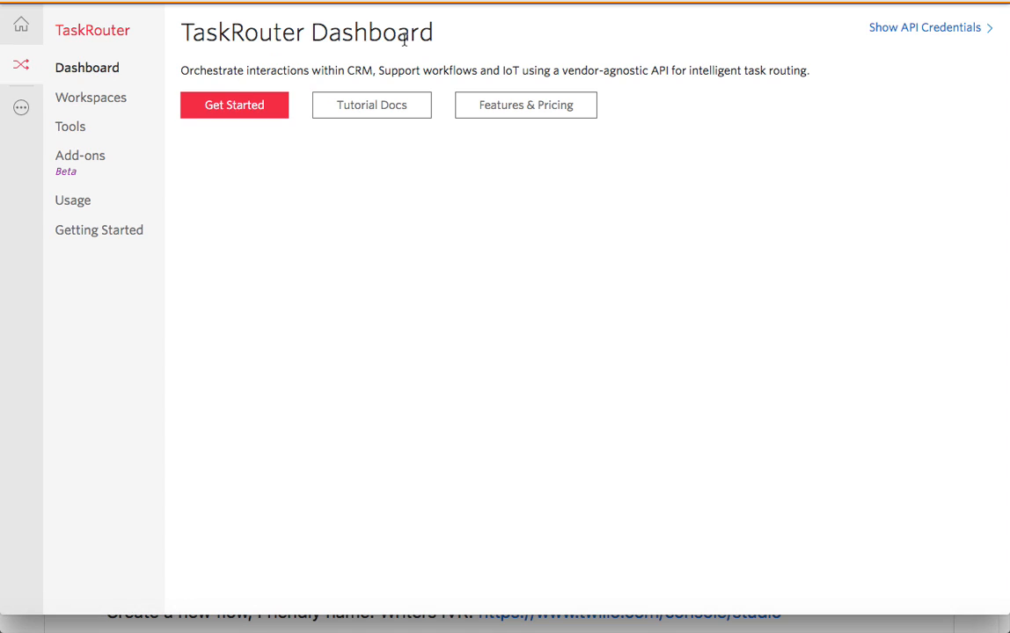
- Create a TaskRouter workspace named 'writers' with the Standard Workspace template and save it
left_click(246, 111)
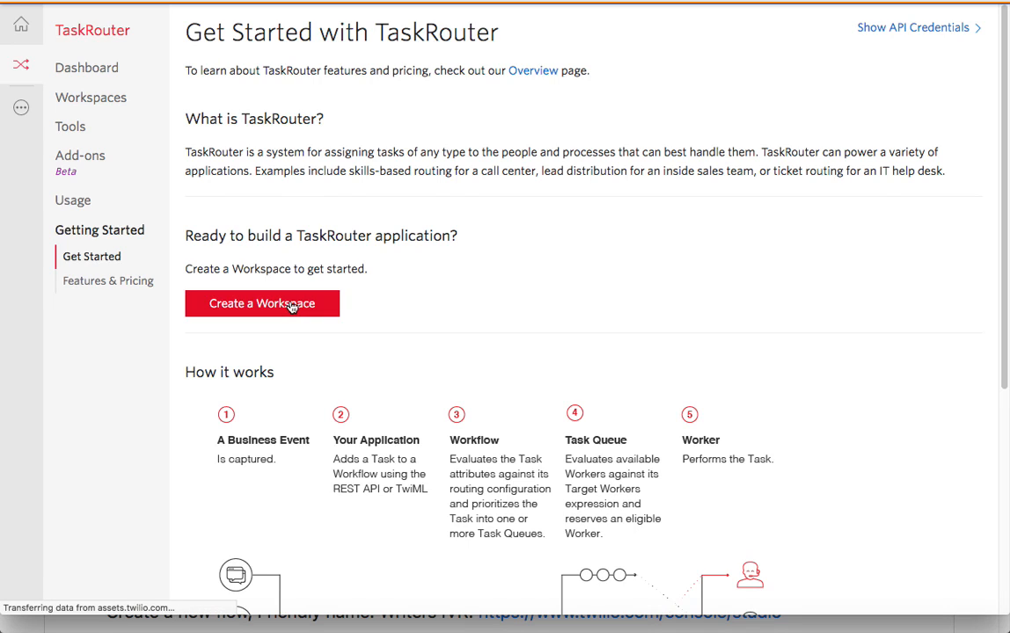
left_click(292, 306)
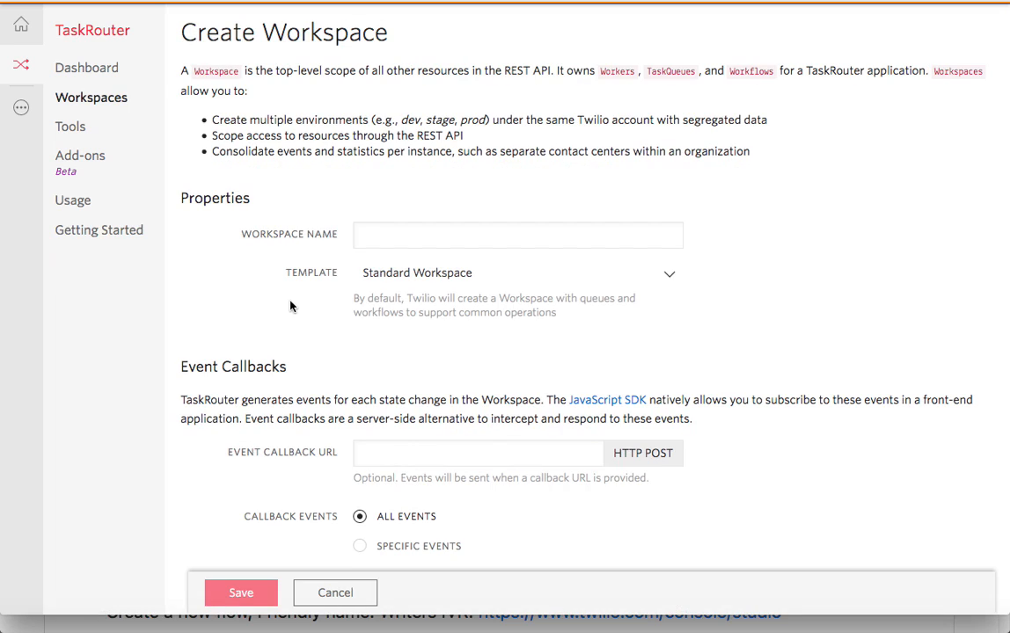
left_click(384, 239)
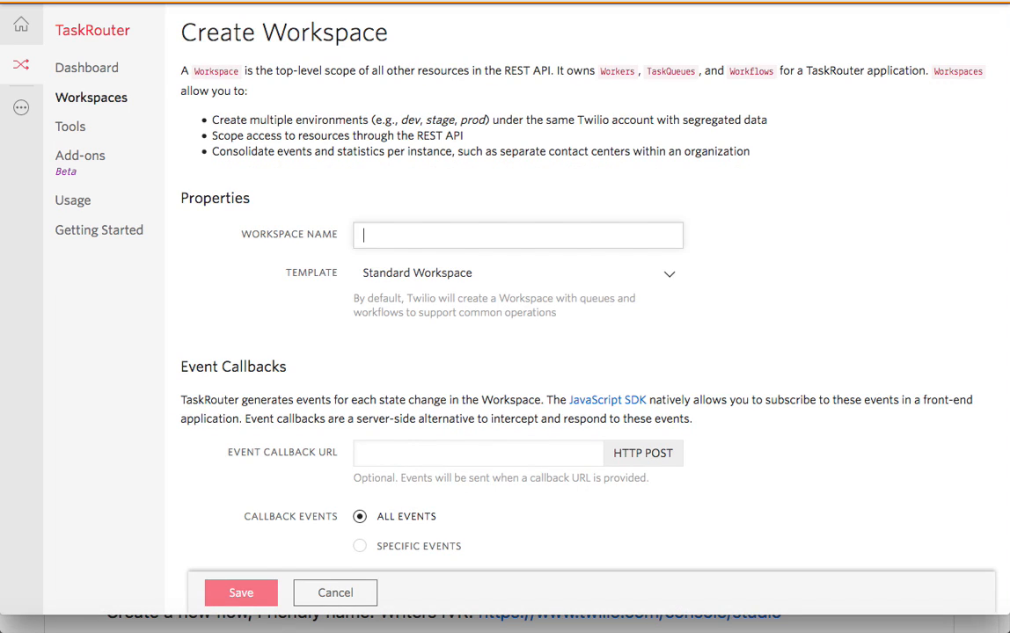
type("writere")
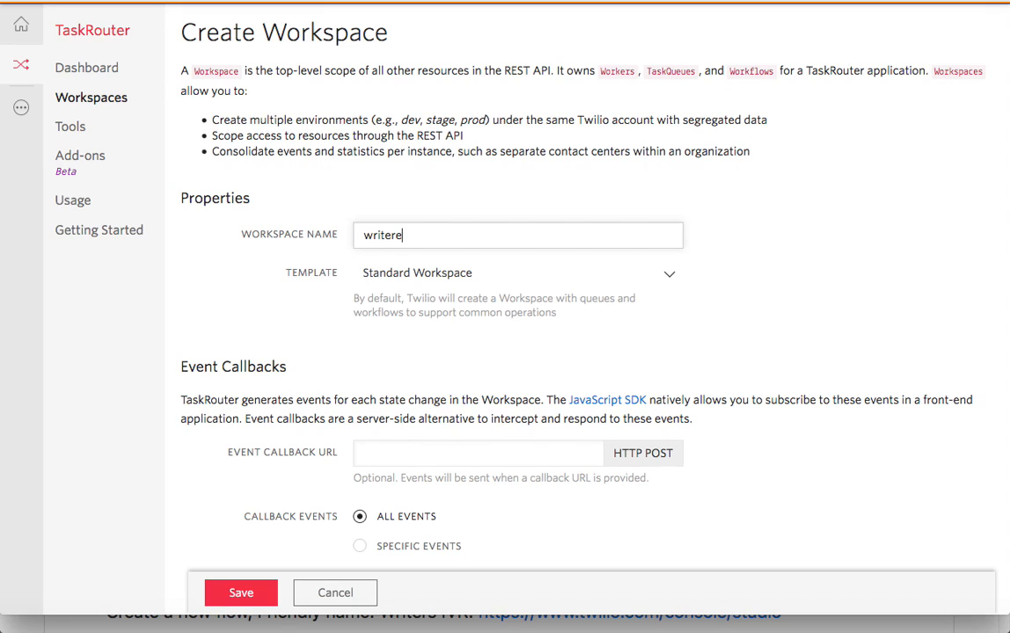
key("BackSpace")
type("s")
left_click(239, 595)
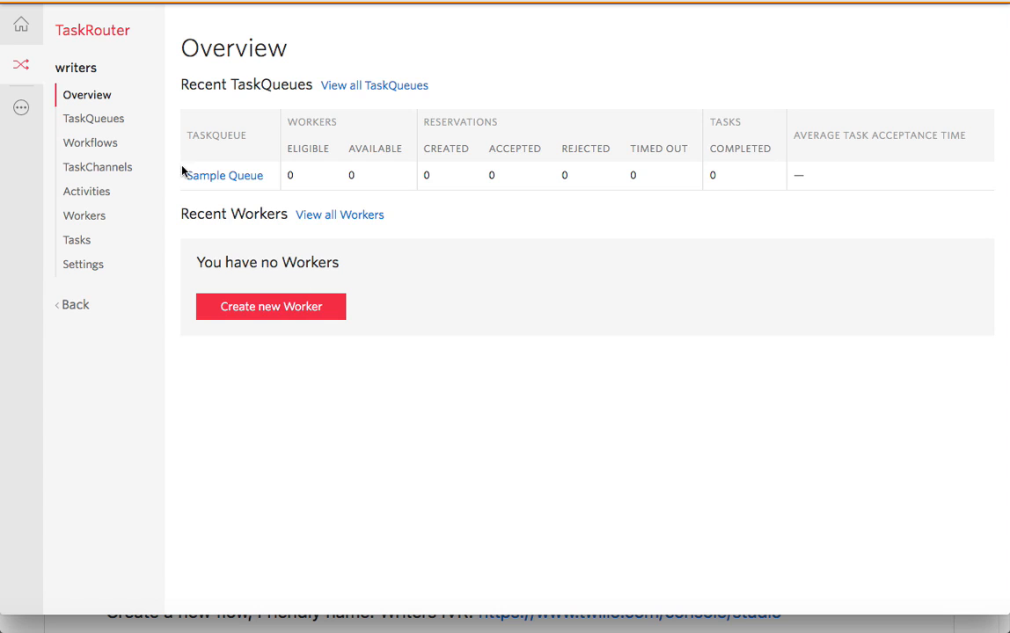
- Select the queue expression skills HAS "support" in the GitHub README
key("super+grave")
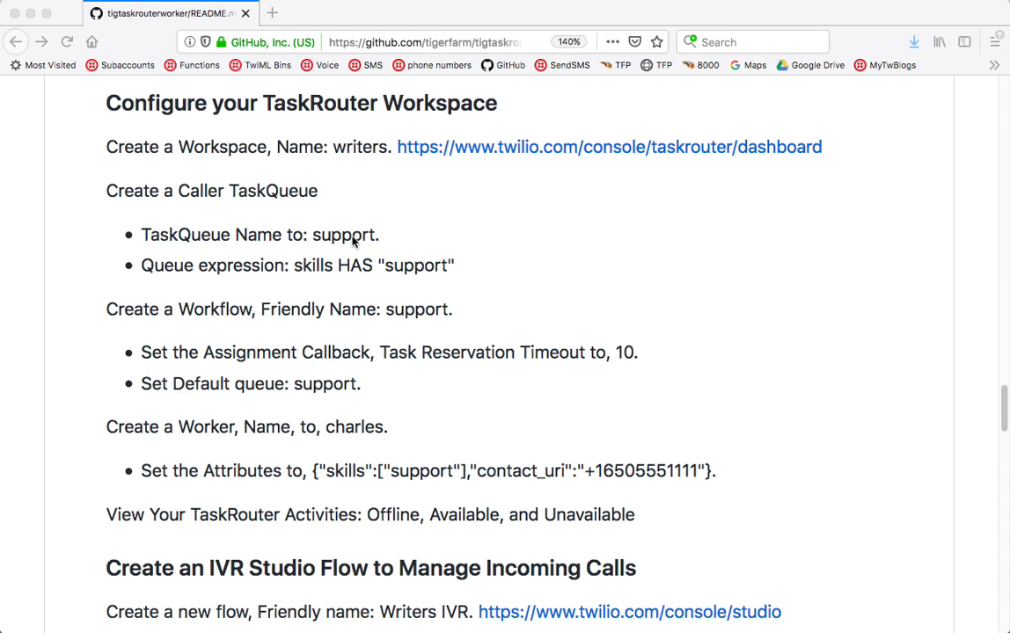
left_click(297, 271)
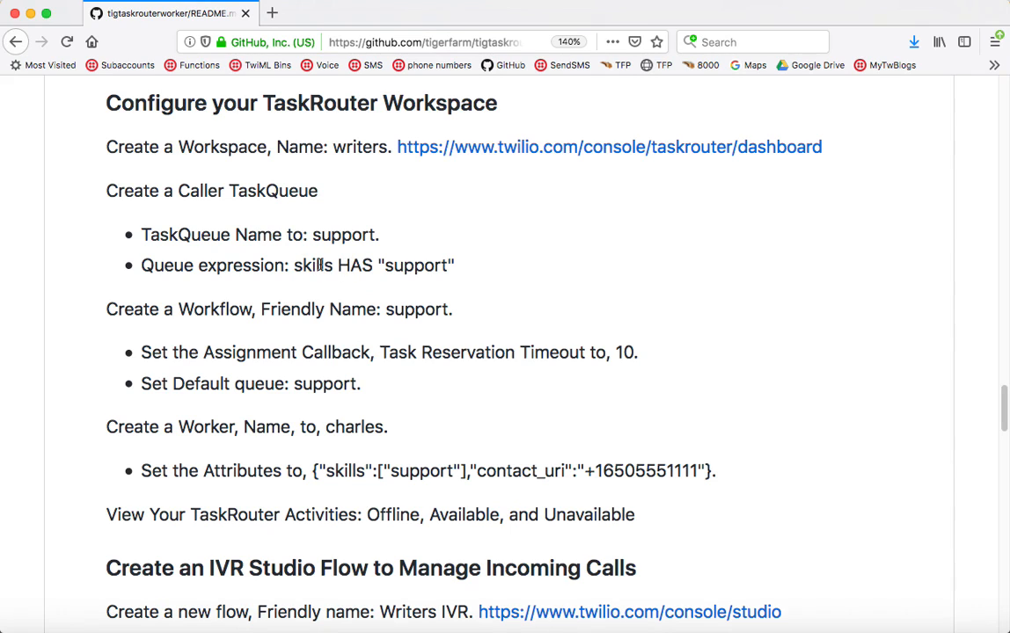
left_click_drag(293, 265, 455, 264)
key("super+c")
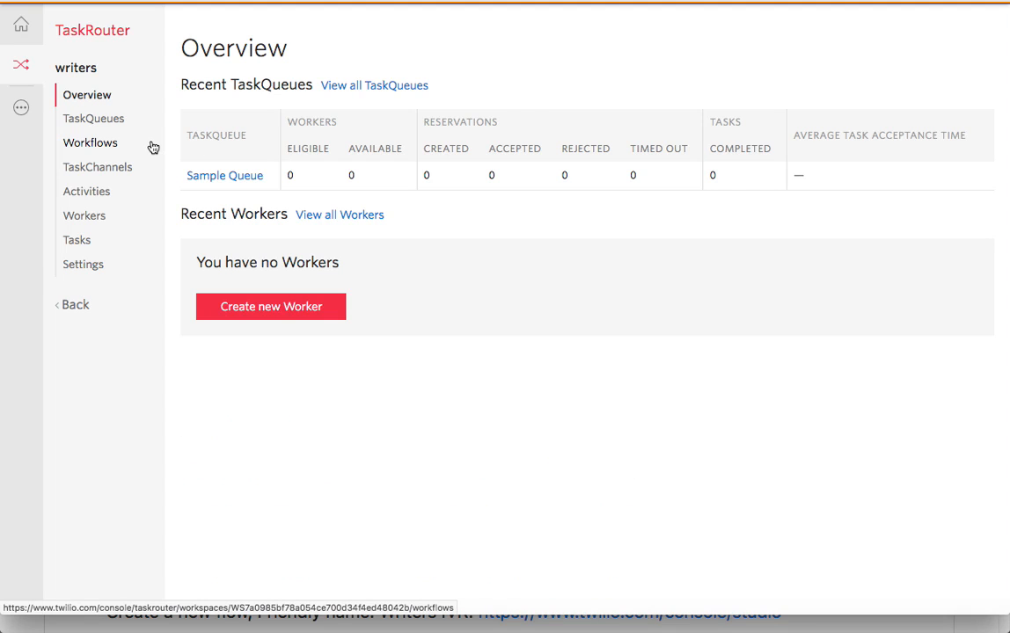
- Add TaskQueue 'support' with expression skills HAS "support" and max reserved workers 1
left_click(100, 127)
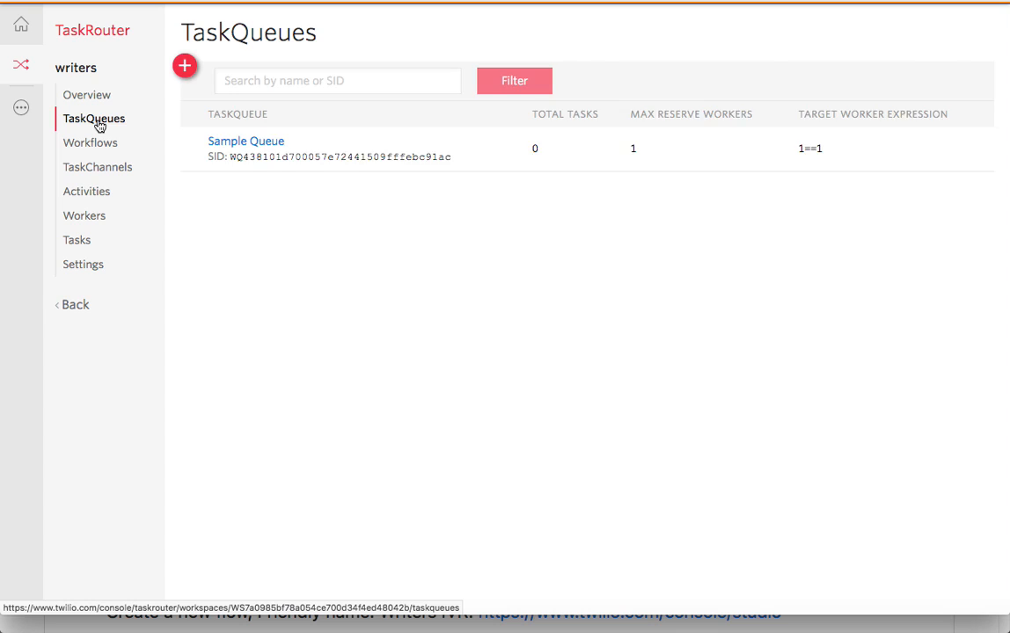
left_click(185, 67)
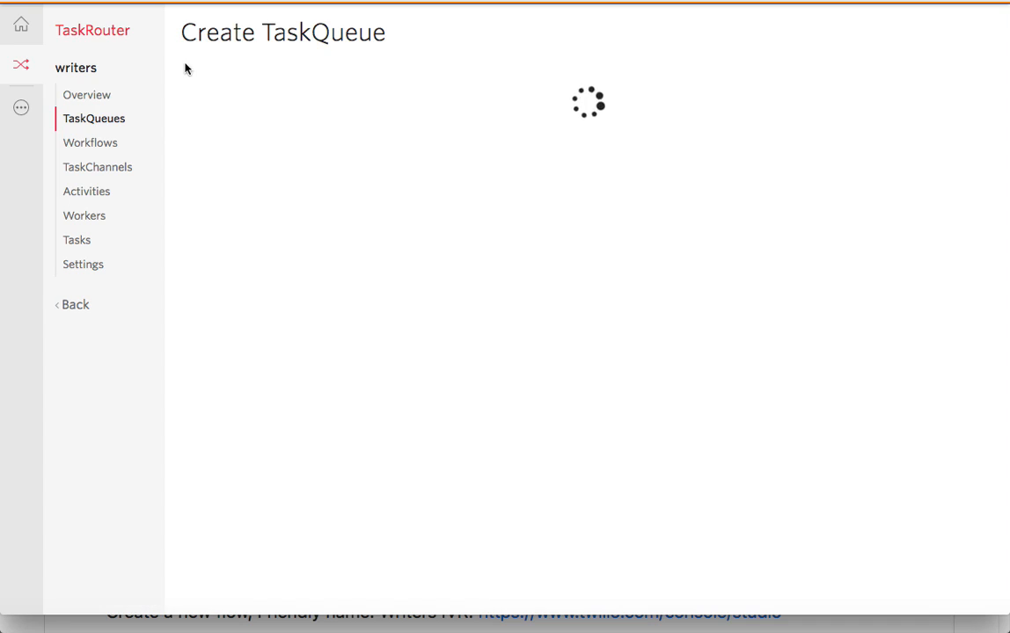
left_click(405, 110)
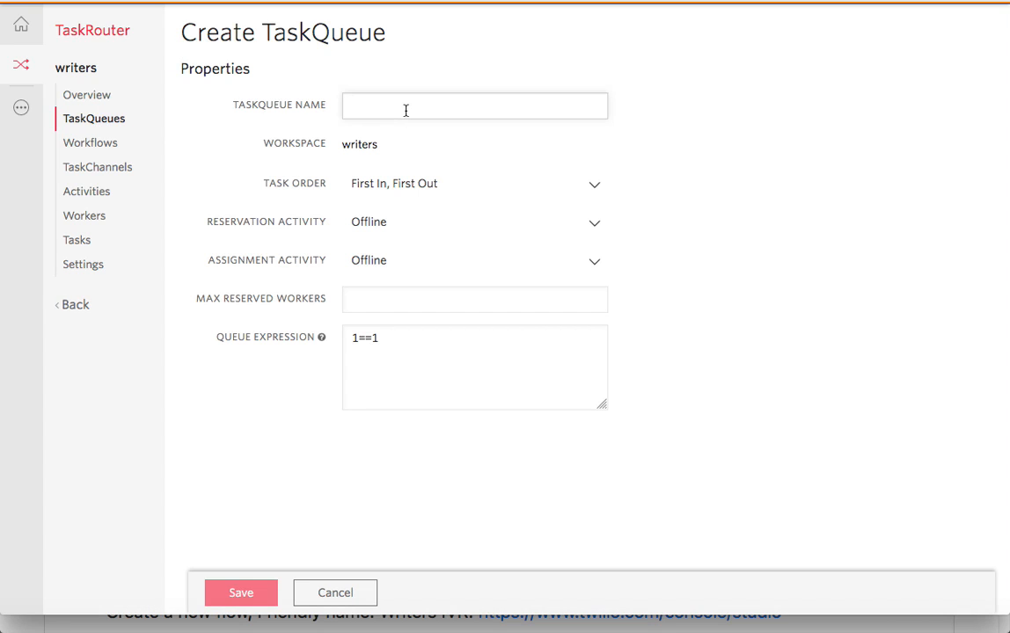
type("support")
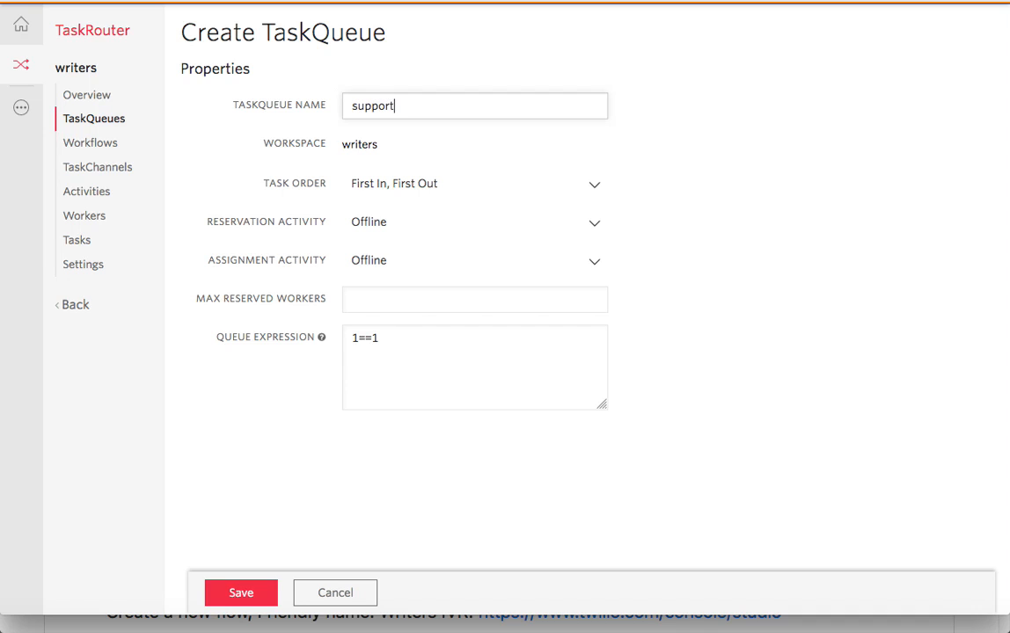
left_click_drag(394, 339, 342, 333)
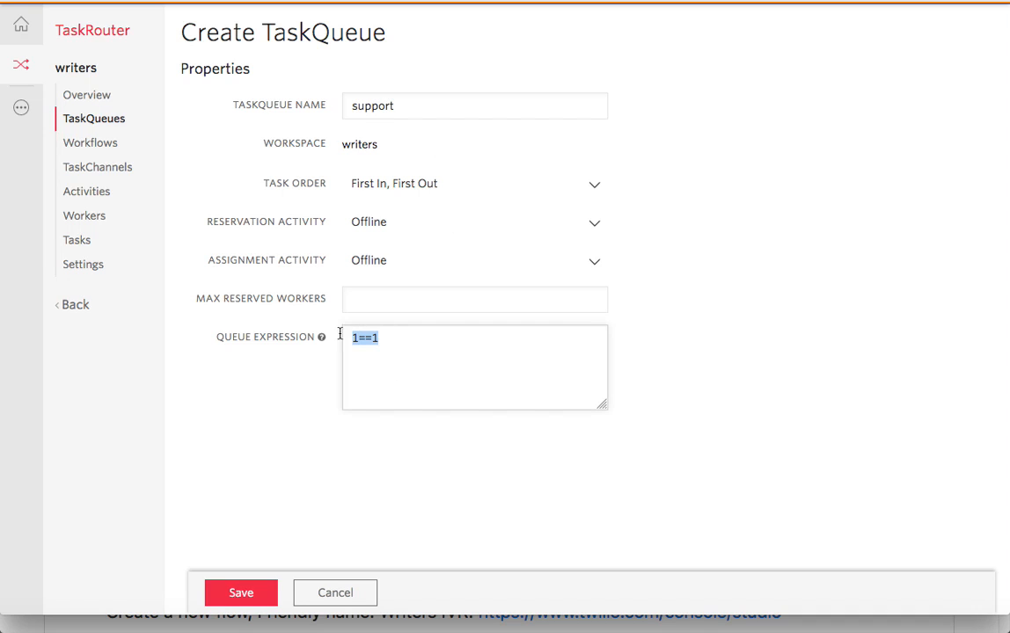
key("super+v")
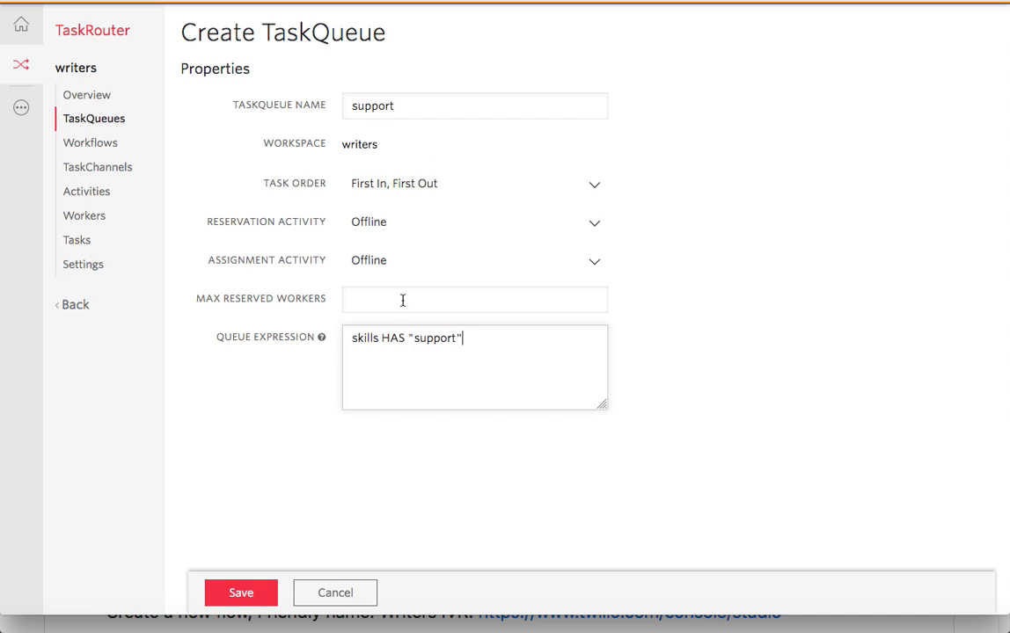
left_click(404, 299)
type("1")
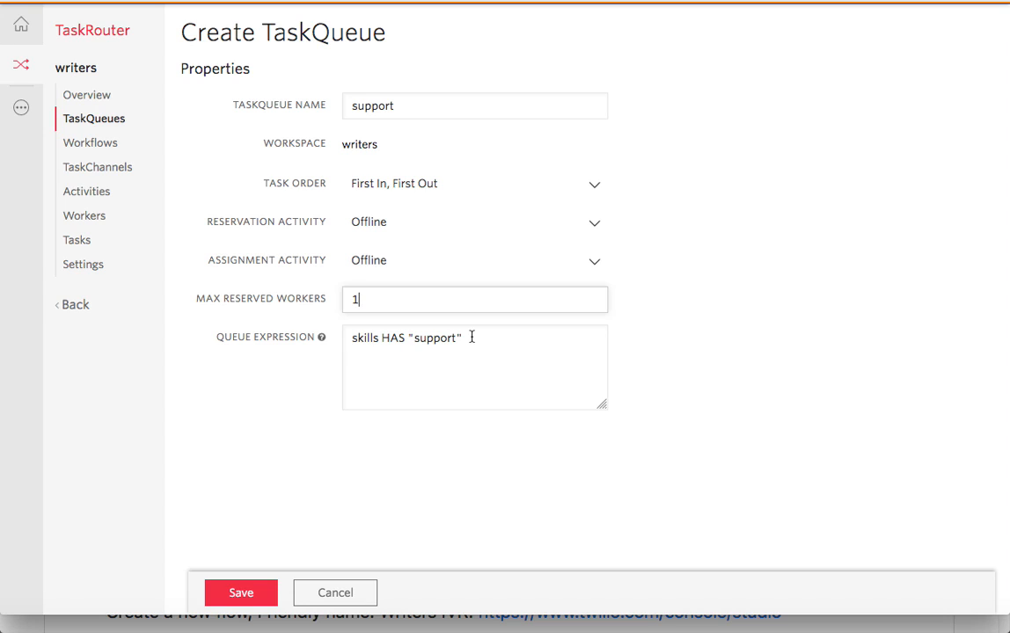
left_click(235, 591)
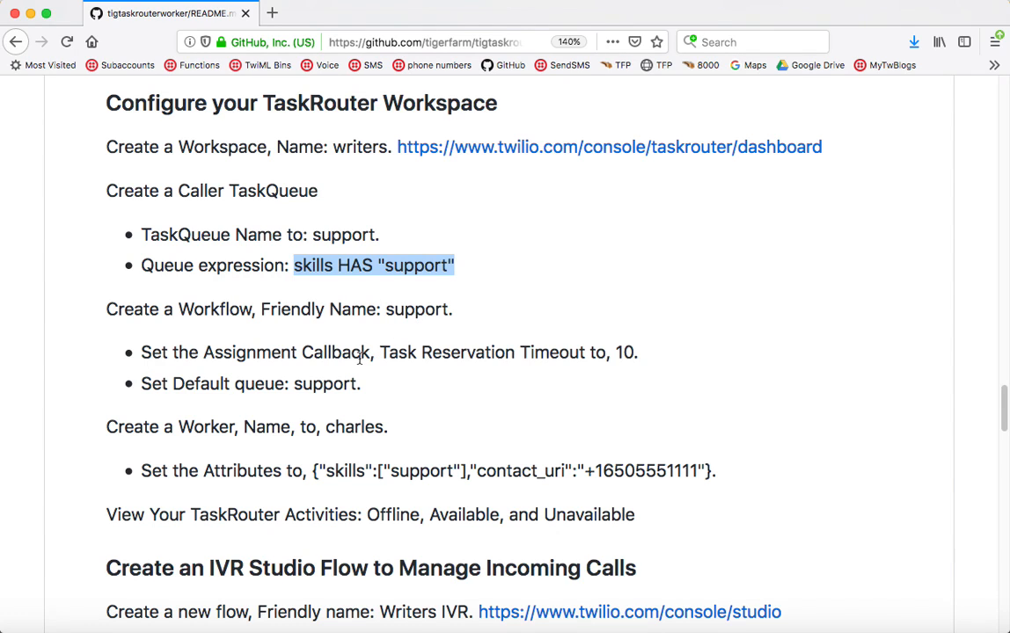
key("super+Tab")
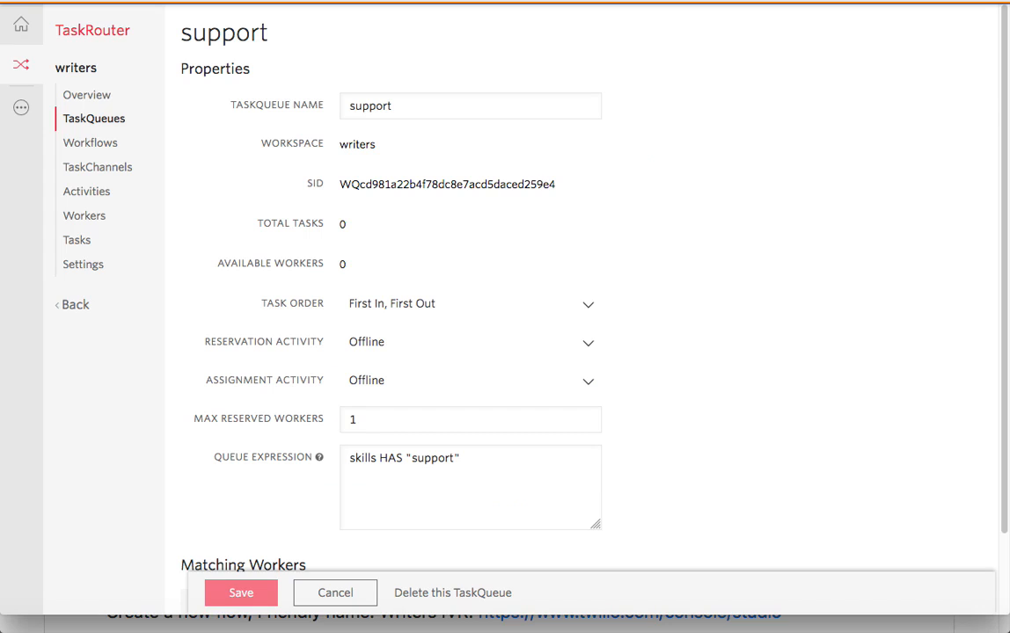
- Start a new workflow named 'support' with reservation timeout 20
left_click(75, 145)
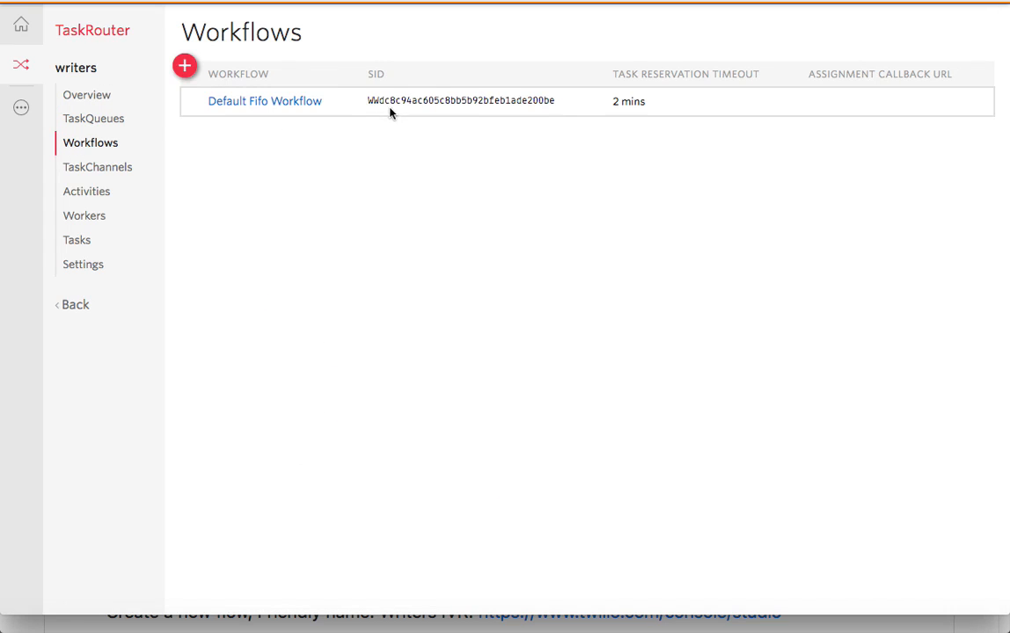
left_click(186, 66)
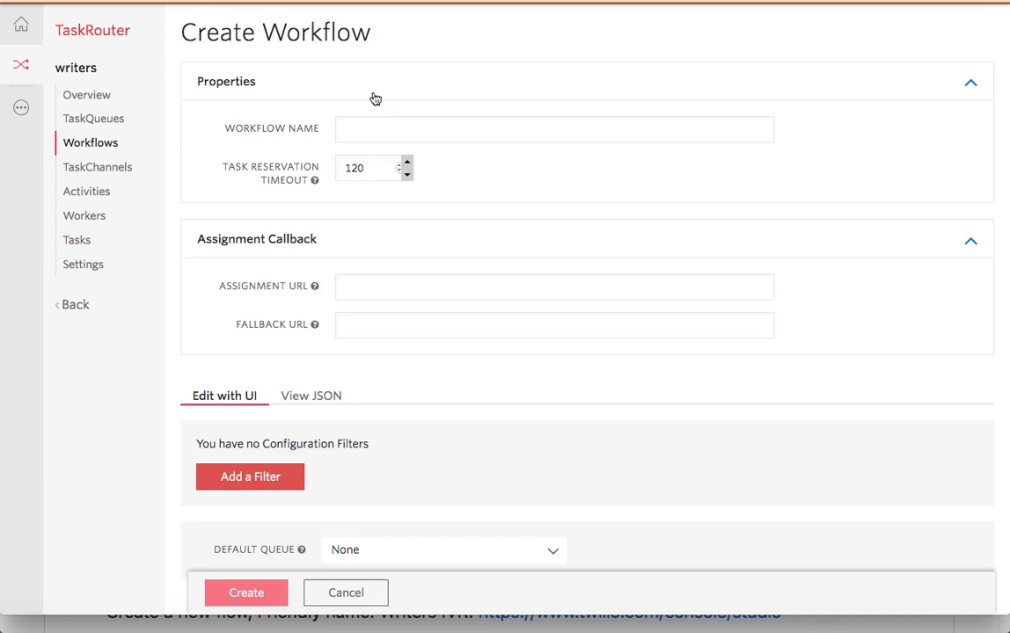
left_click(388, 133)
type("support")
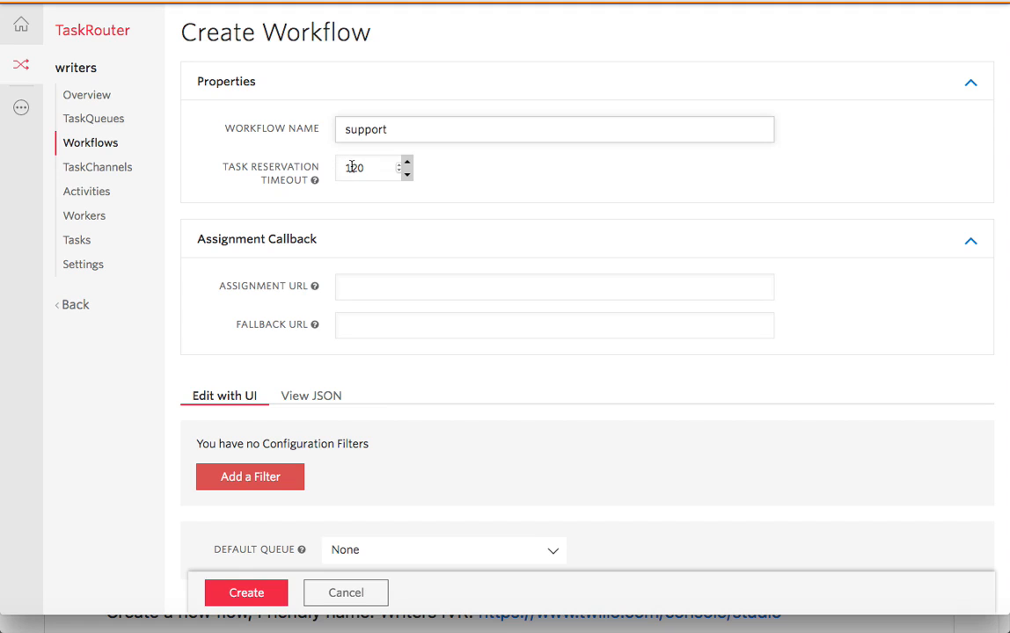
left_click(354, 168)
key("BackSpace")
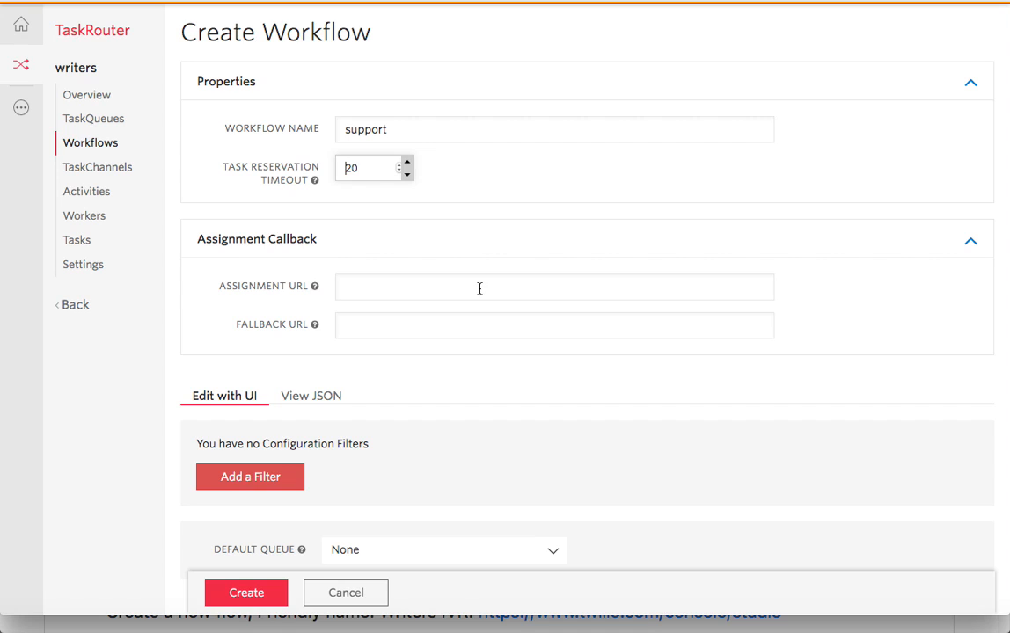
- Choose the workflow's default queue, create the support workflow, and bring the README forward
left_click(549, 560)
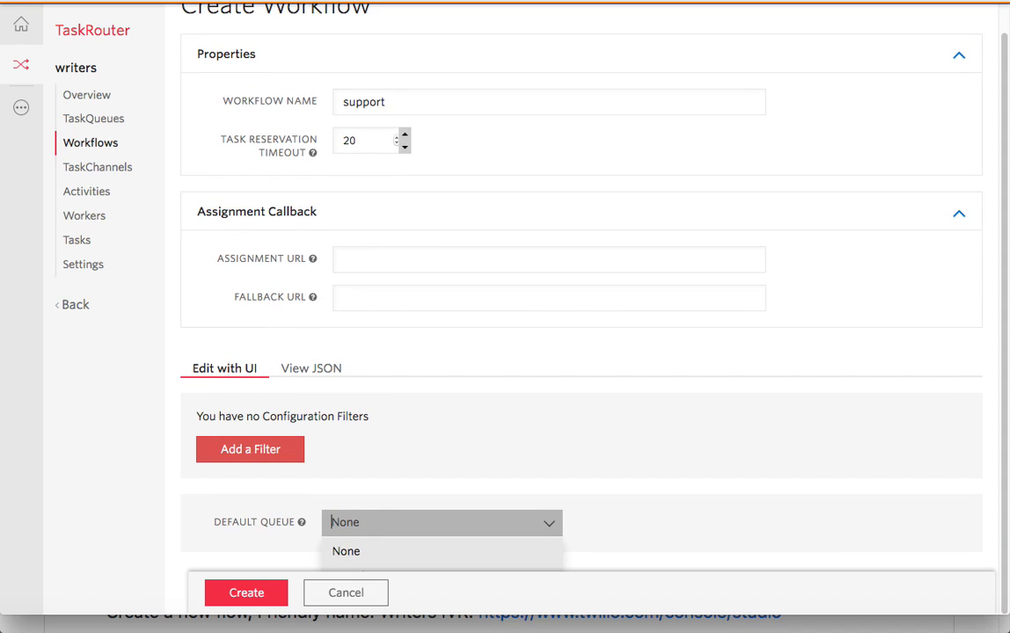
key("Return")
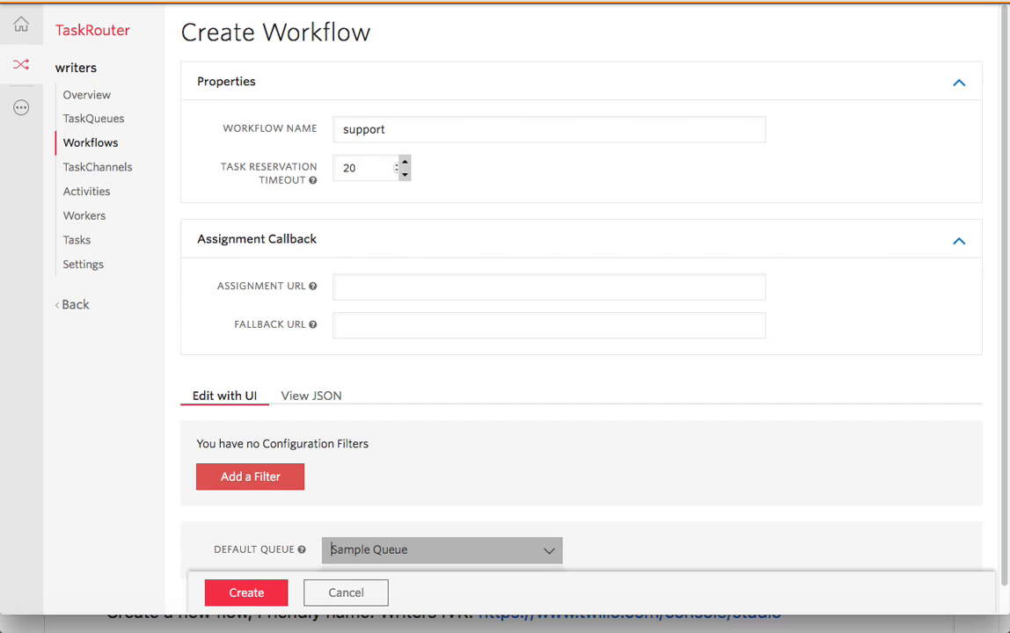
key("Return")
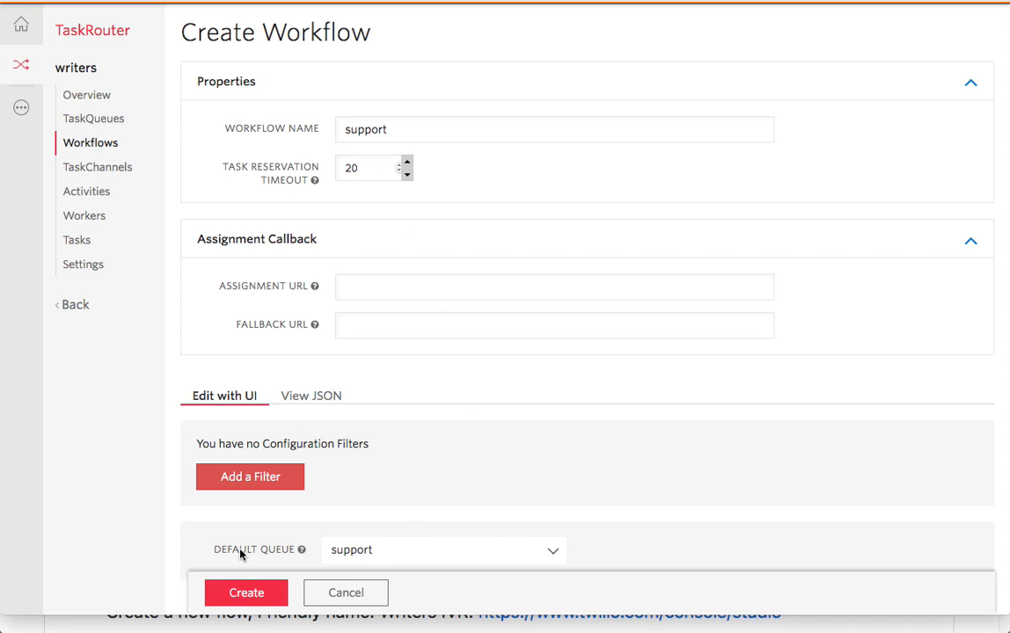
left_click(264, 595)
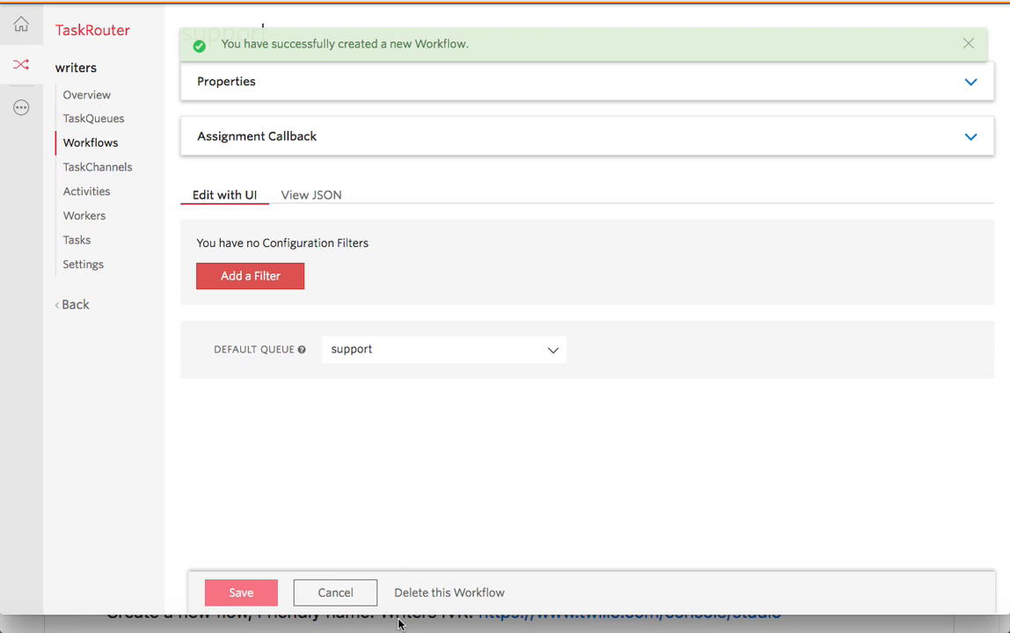
left_click(397, 625)
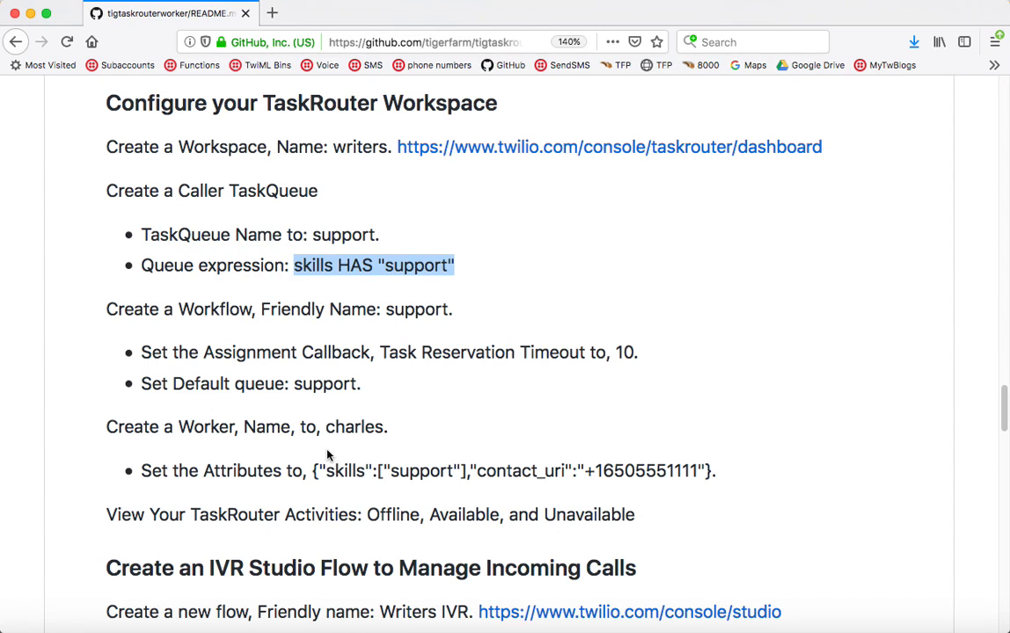
- Select the worker attributes JSON and the support queue expression in the README
left_click_drag(312, 466, 713, 470)
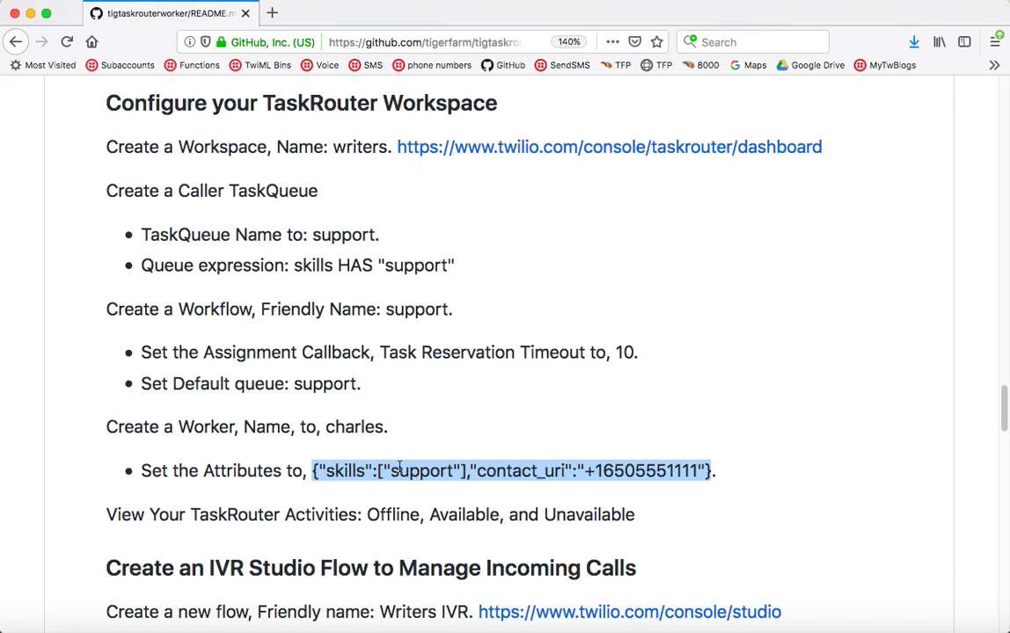
left_click(283, 240)
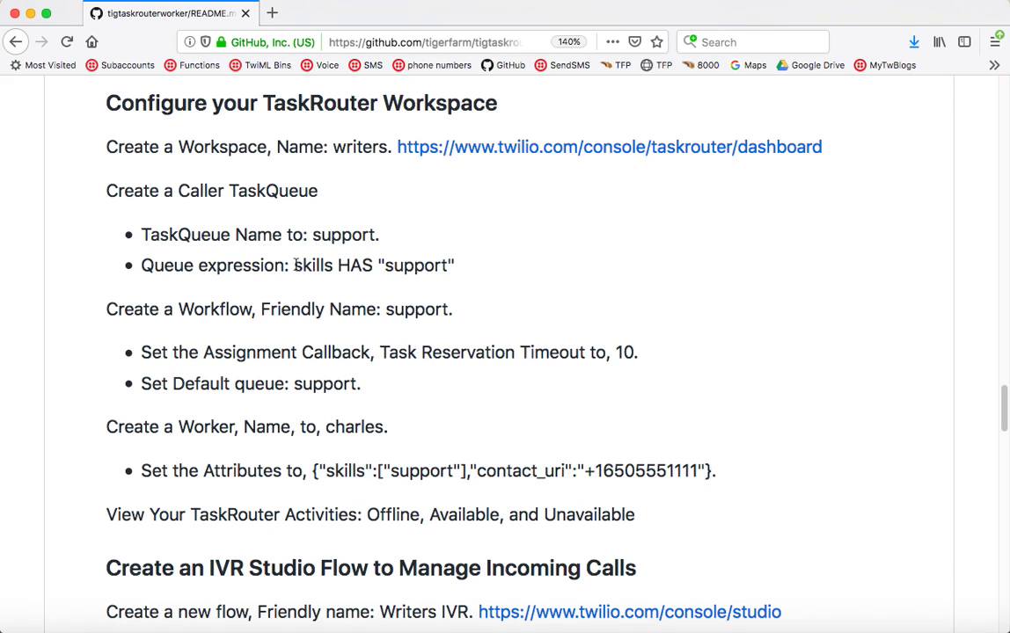
left_click_drag(294, 265, 457, 267)
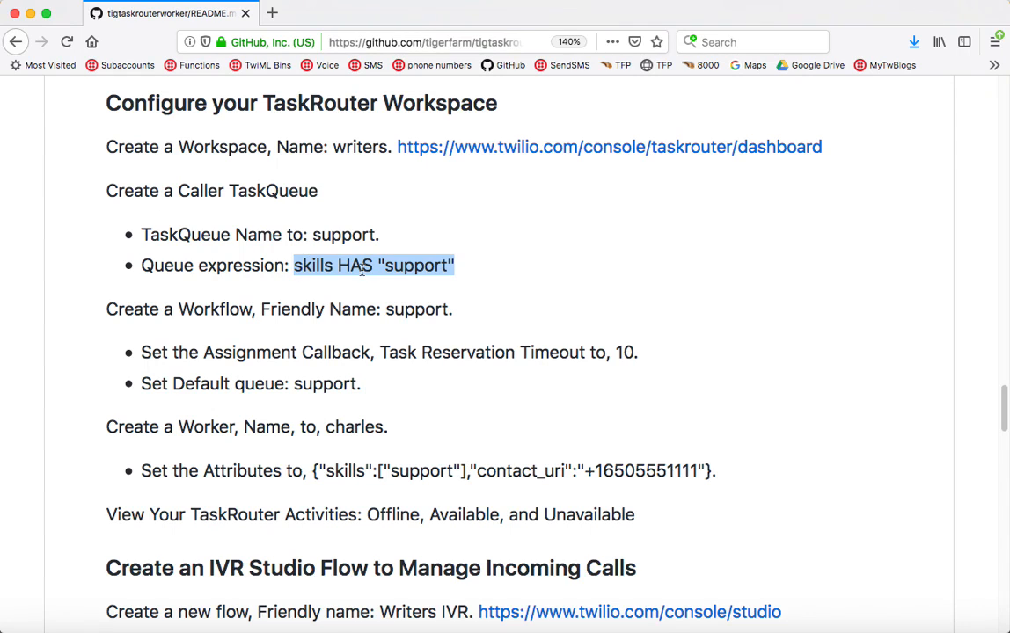
key("super+Tab")
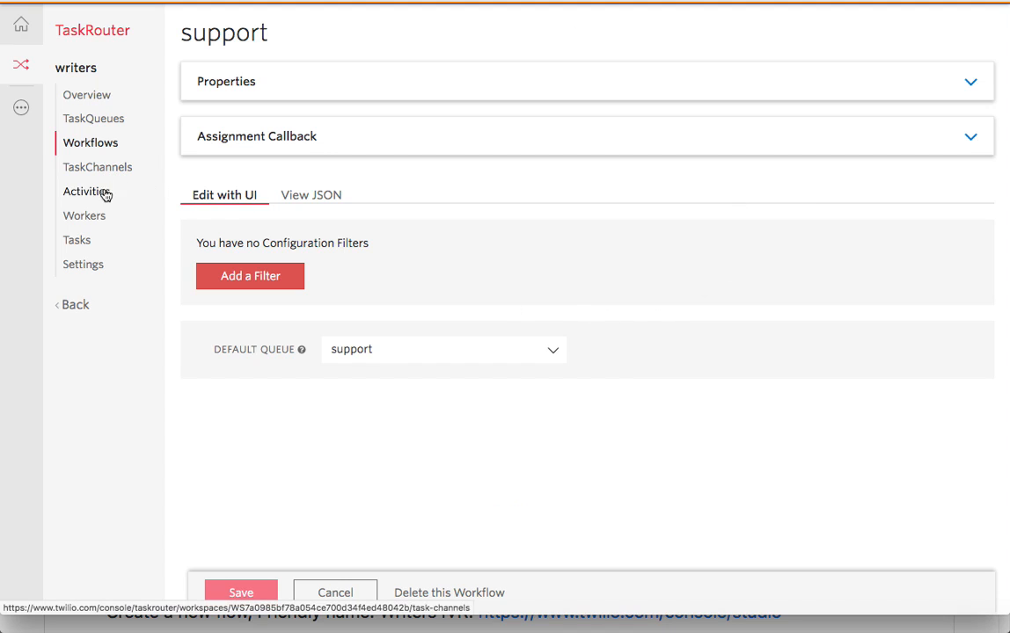
- Create a new worker, enter its name, and paste the support-skill attributes JSON
left_click(84, 216)
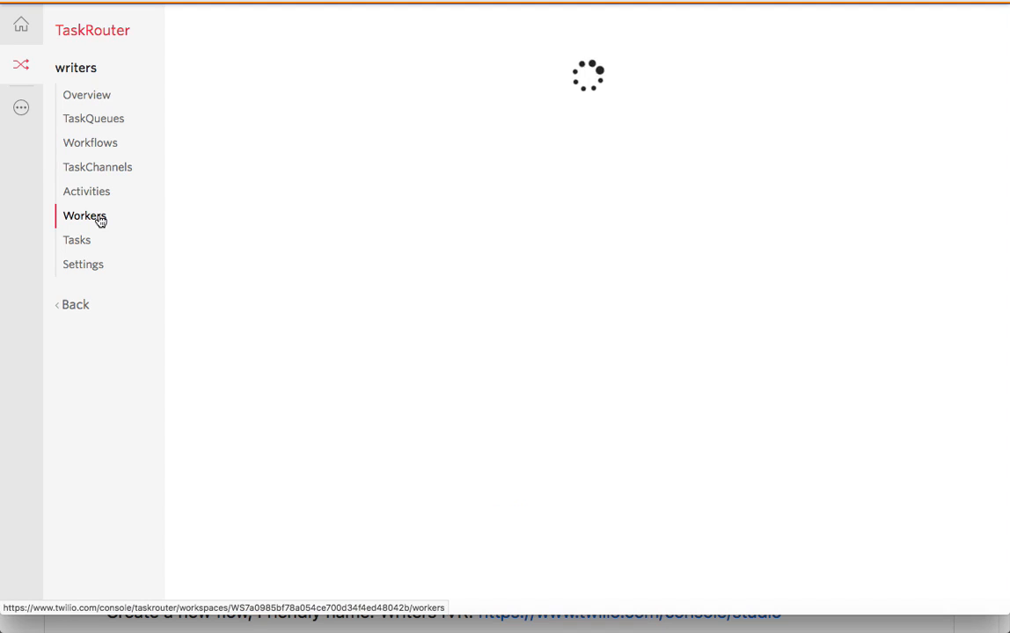
left_click(242, 171)
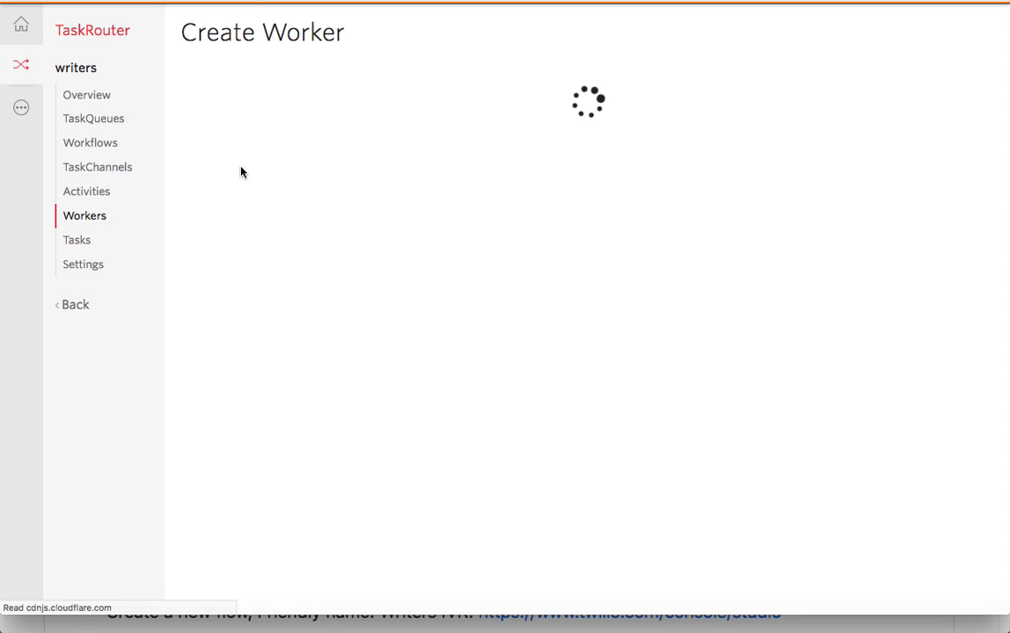
left_click(443, 113)
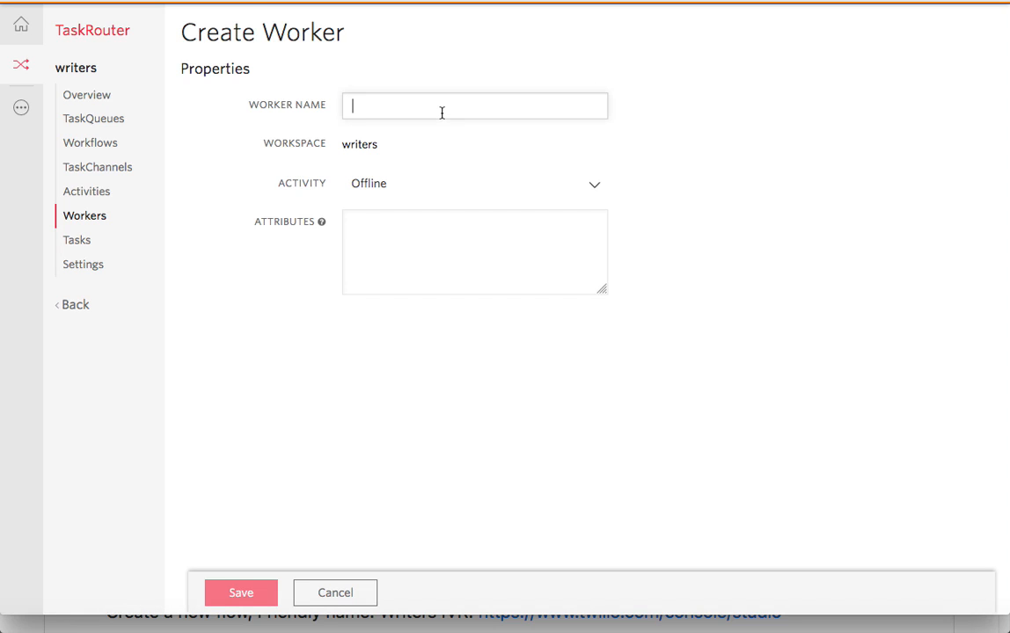
type("david")
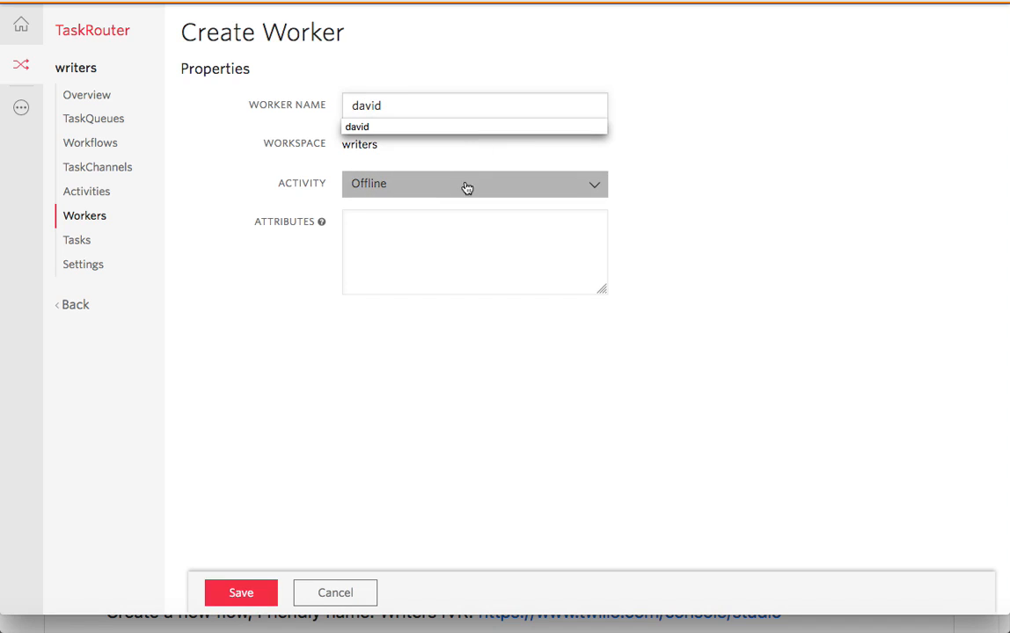
left_click(458, 228)
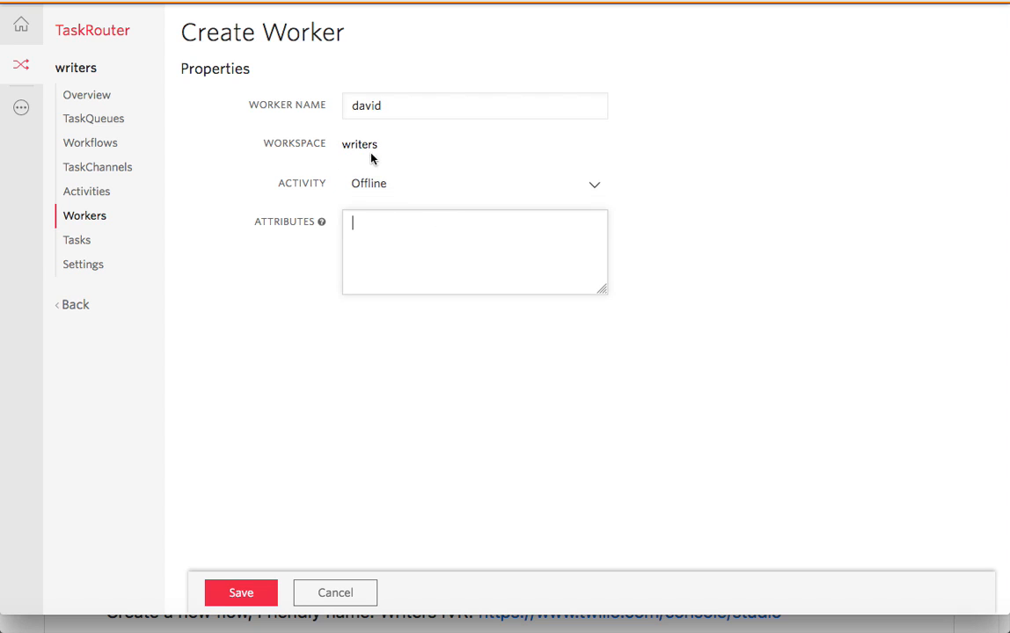
key("super+v")
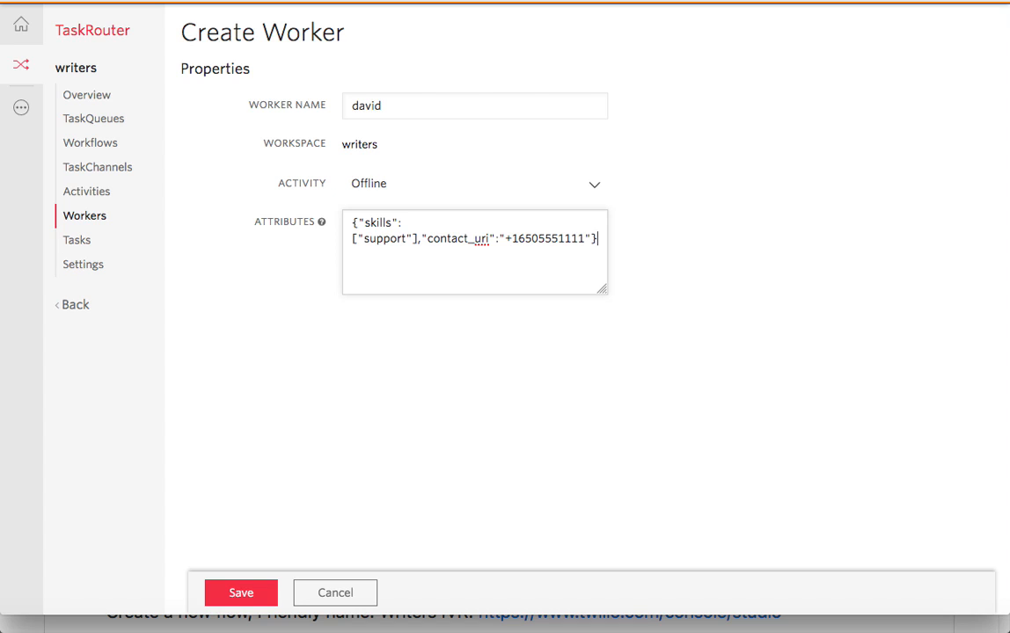
- Replace the placeholder contact_uri with the worker's own phone number and save the worker
key("super+Tab")
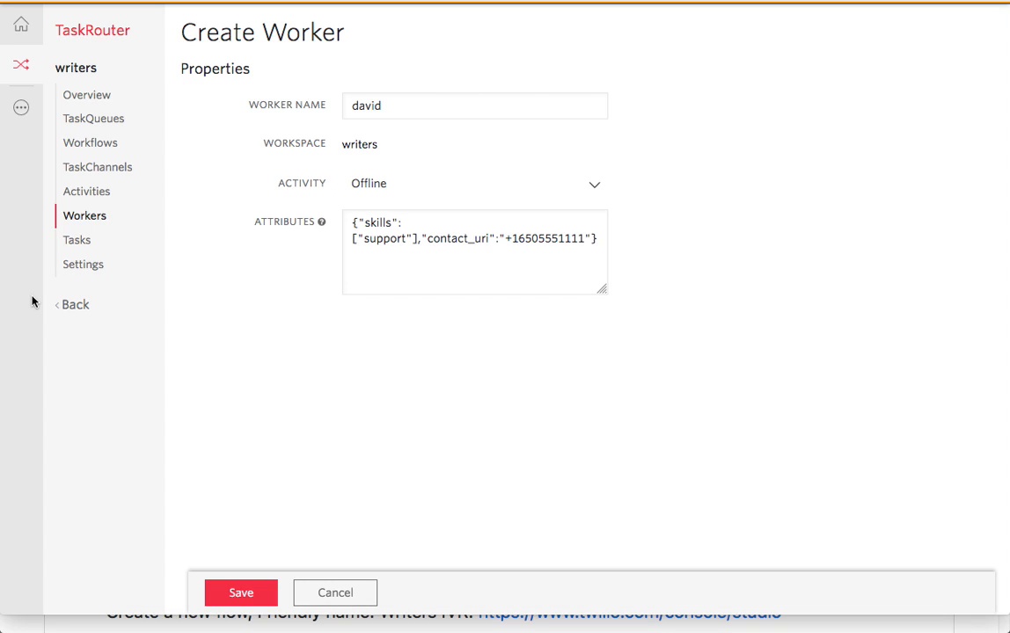
left_click(527, 242)
double_click(527, 238)
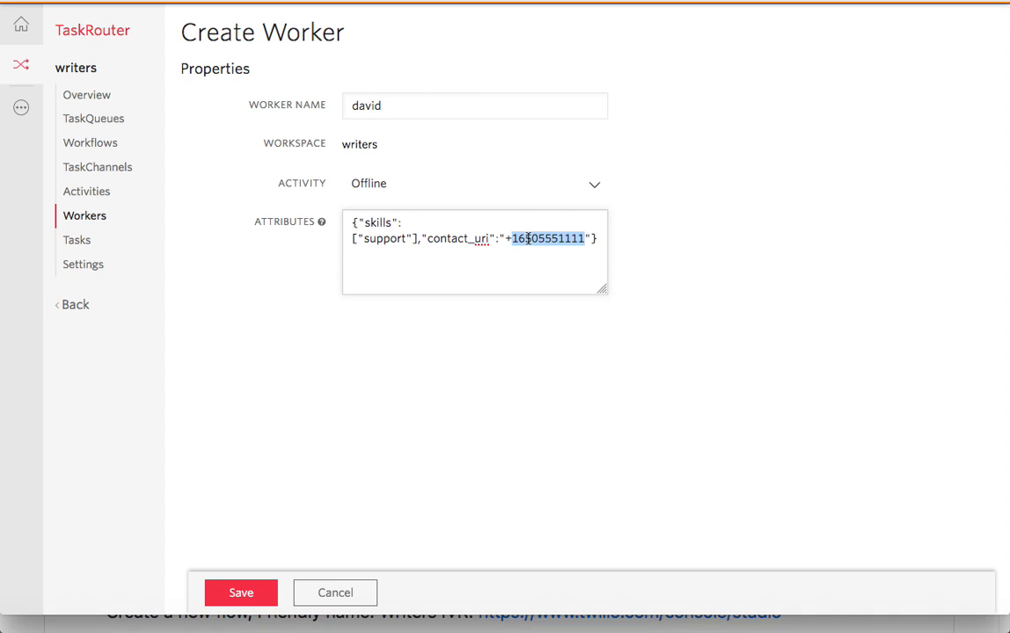
key("ctrl+v")
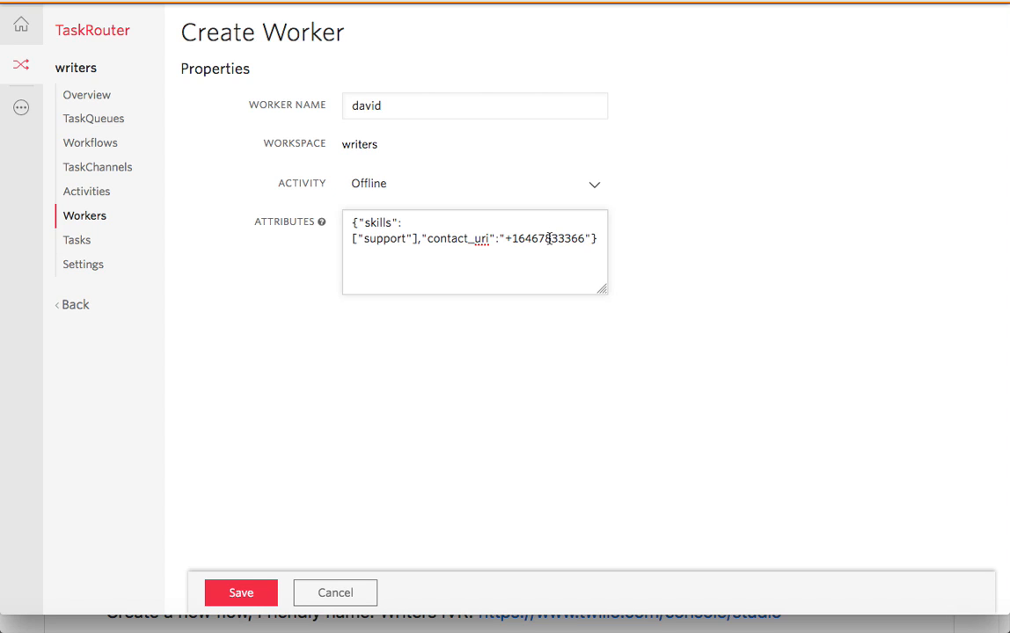
double_click(548, 238)
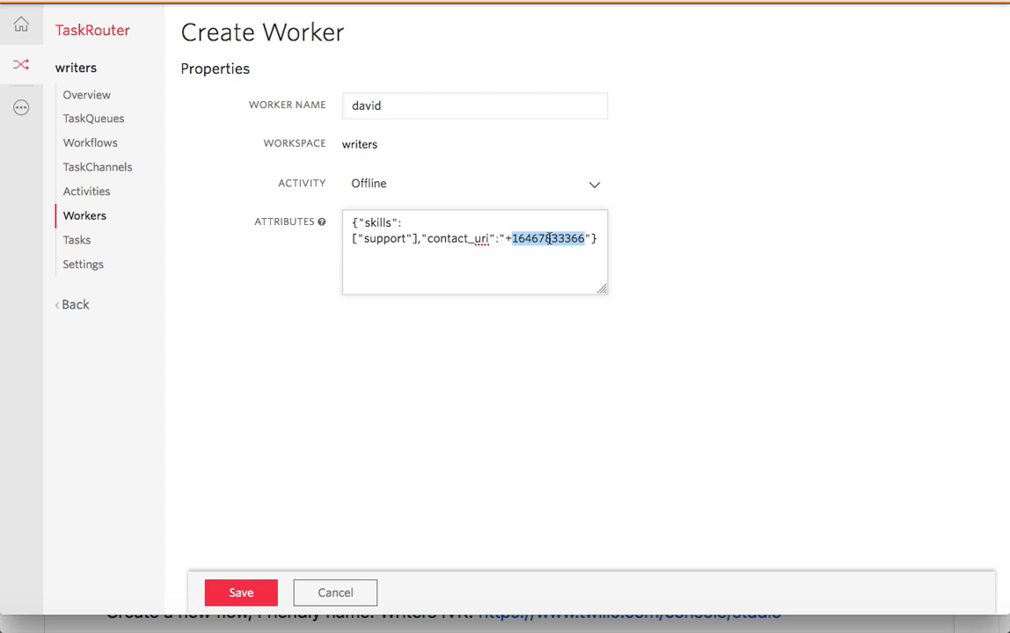
left_click(239, 596)
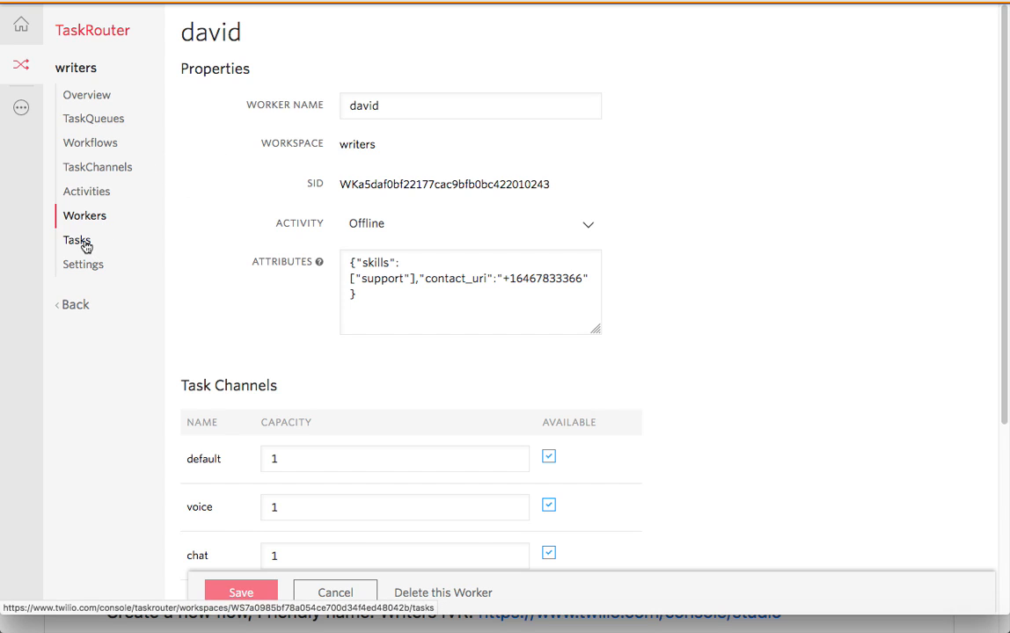
- Check the writers activities Offline, Available and Unavailable, then return to the README
left_click(97, 195)
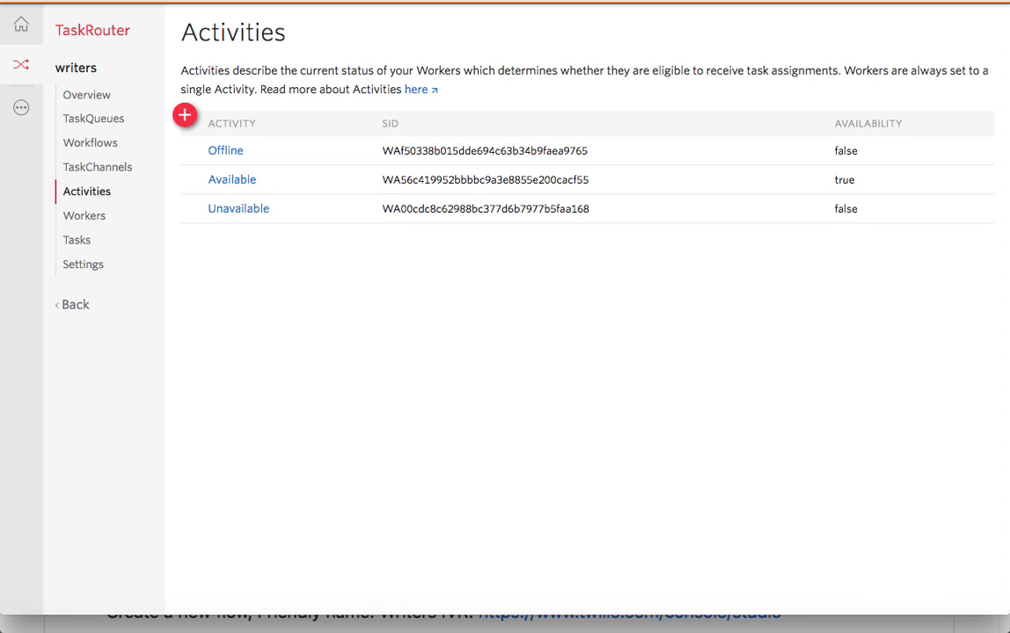
key("super+Tab")
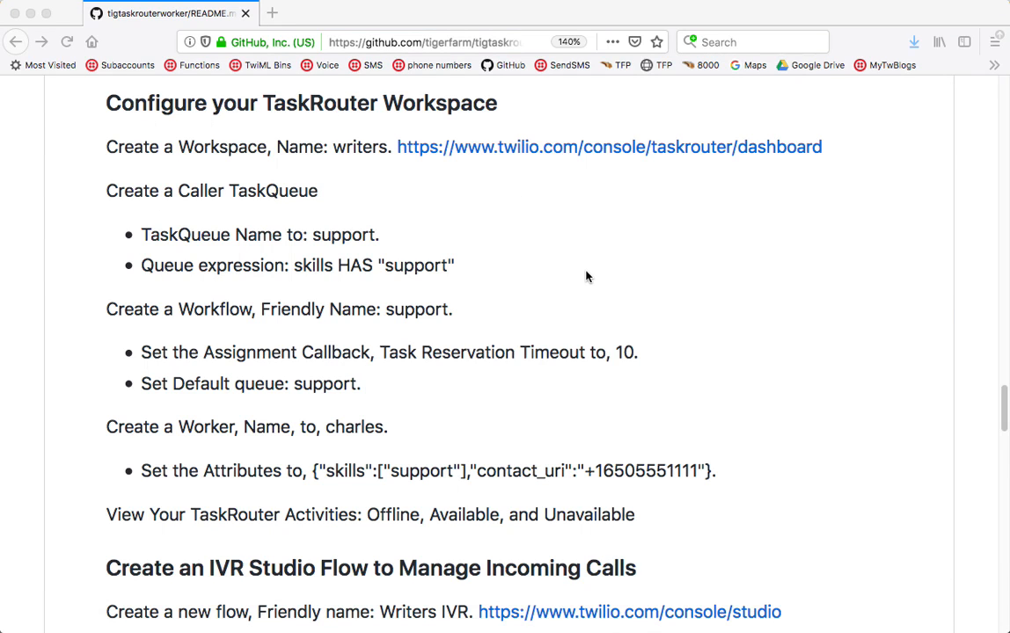
- Select the 'Welcome to Support' greeting in the README's IVR Studio Flow section
scroll(586, 276, "down", 3)
scroll(586, 277, "down", 7)
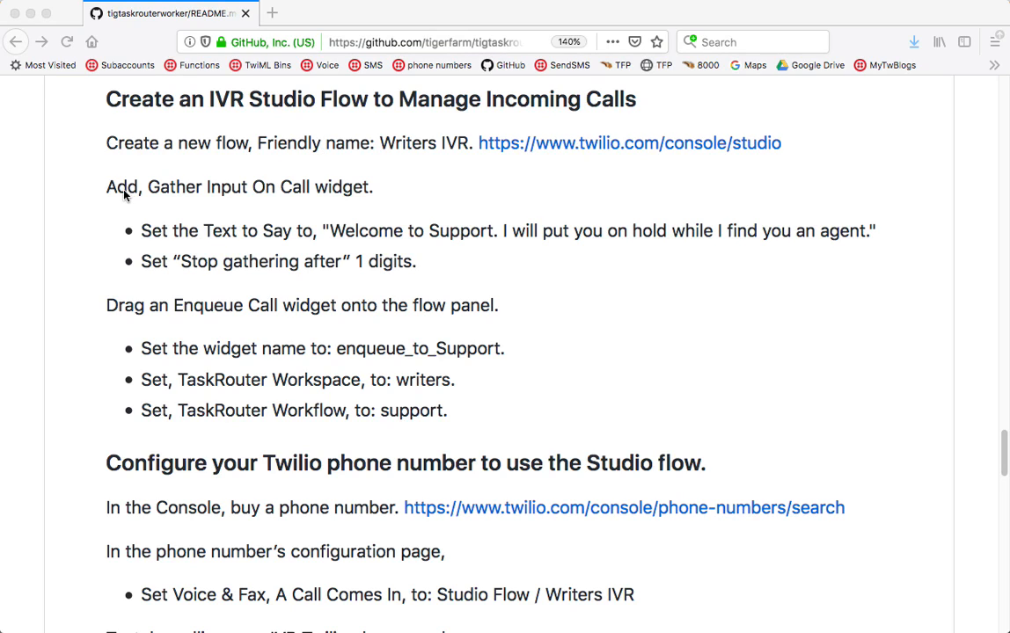
left_click(342, 233)
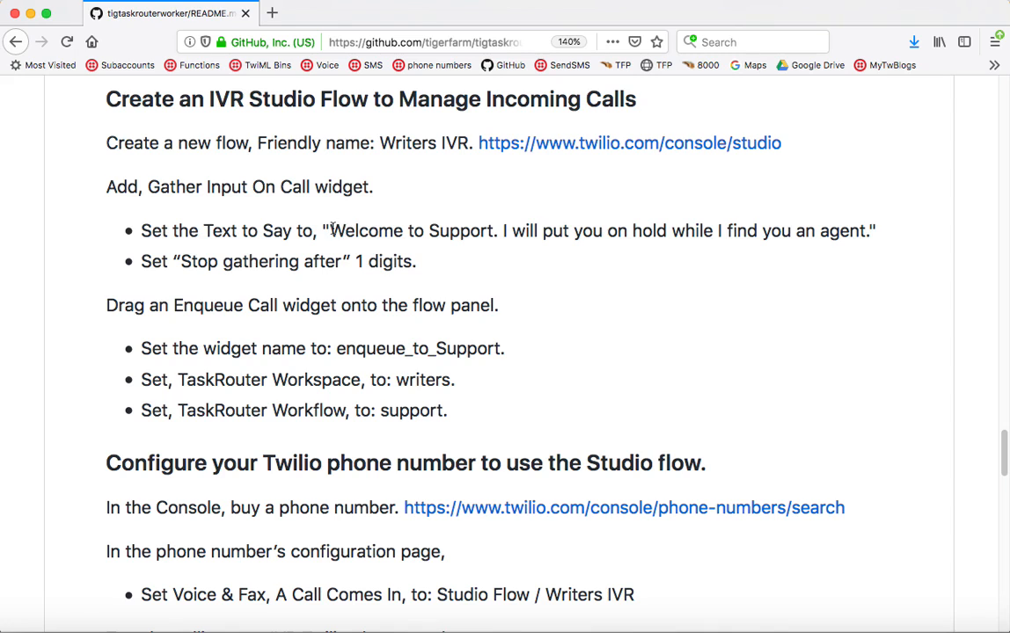
left_click_drag(332, 230, 806, 233)
left_click_drag(856, 233, 869, 232)
key("super+c")
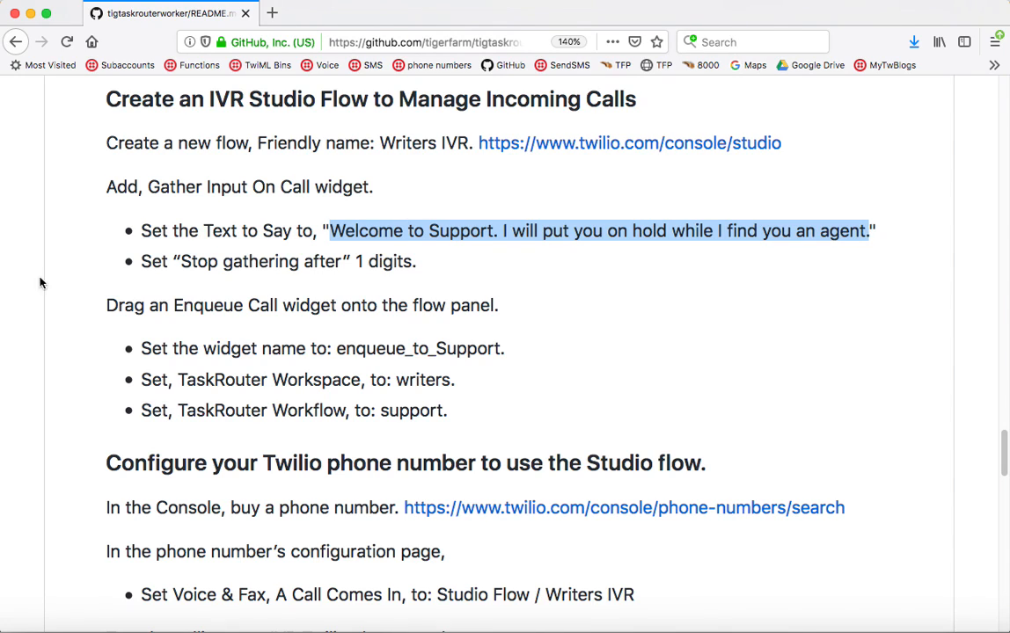
key("super+Tab")
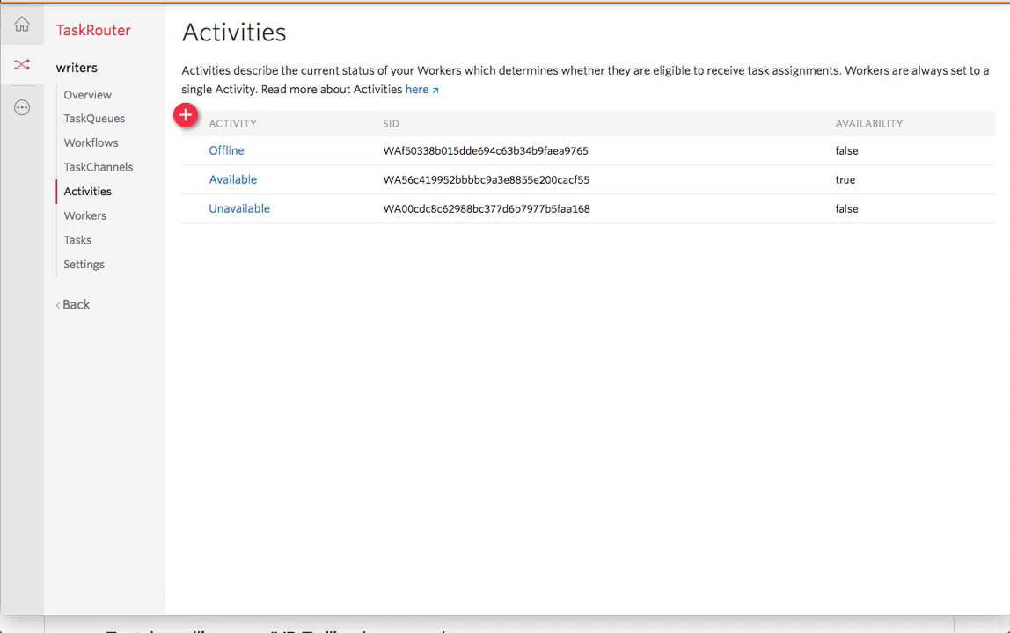
- Open Studio in a new browser tab from the products and services list
left_click(22, 106)
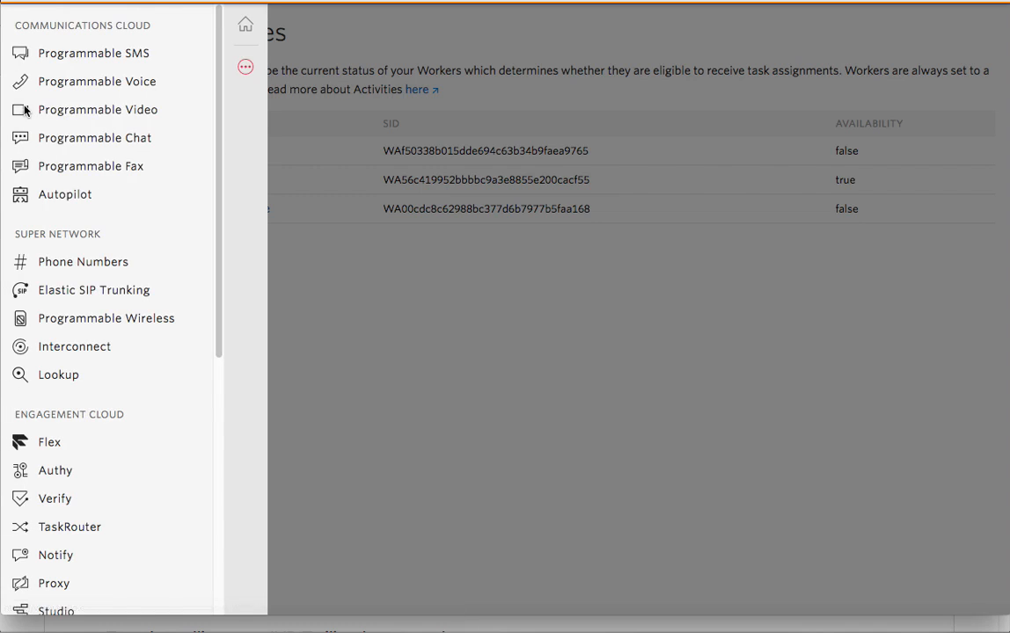
scroll(71, 396, "down", 3)
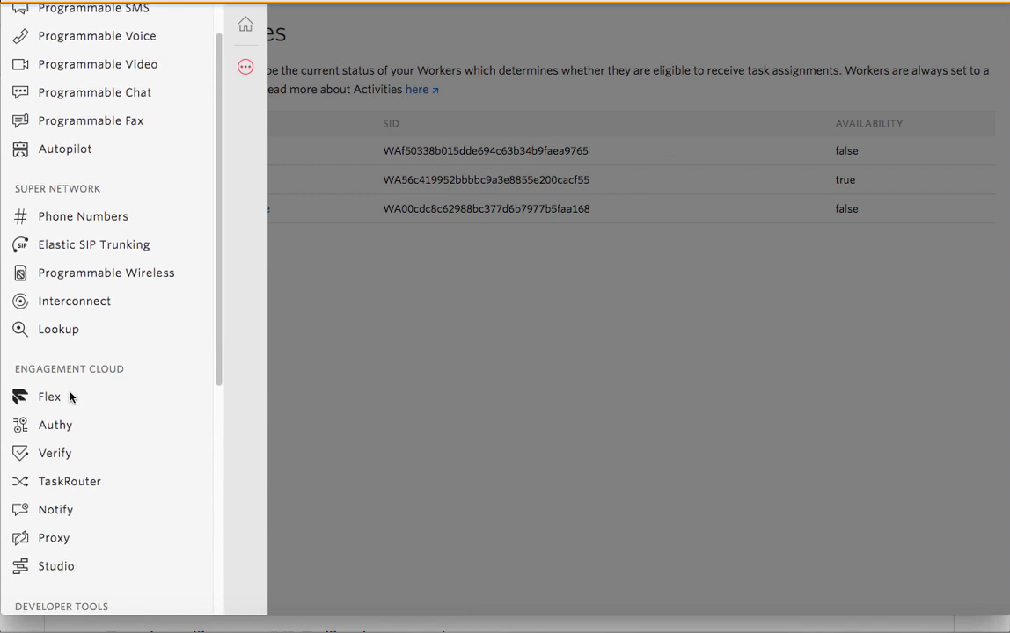
scroll(71, 396, "down", 2)
right_click(66, 398)
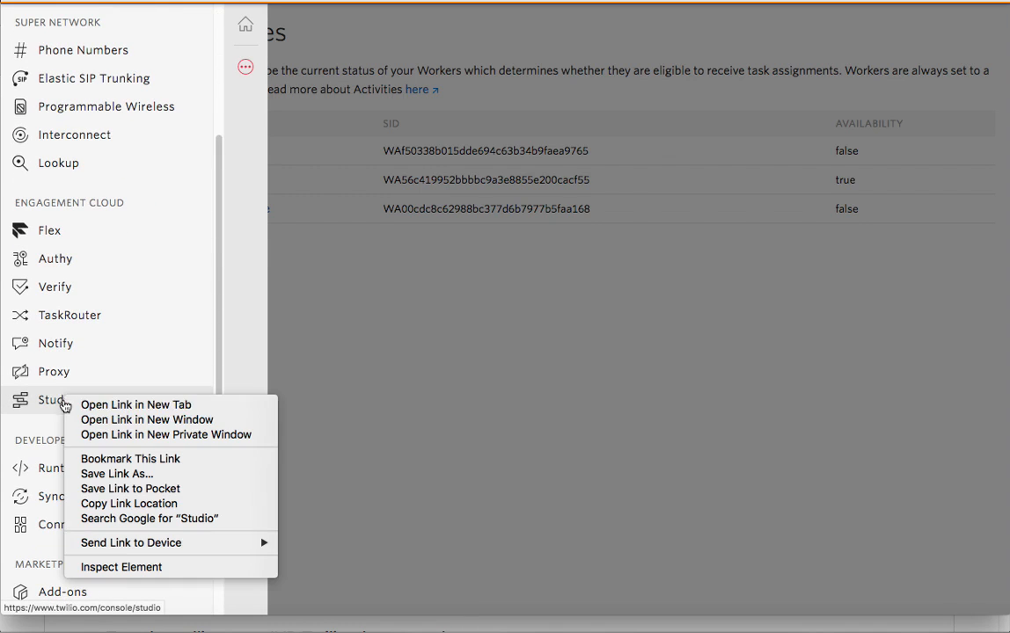
left_click(104, 405)
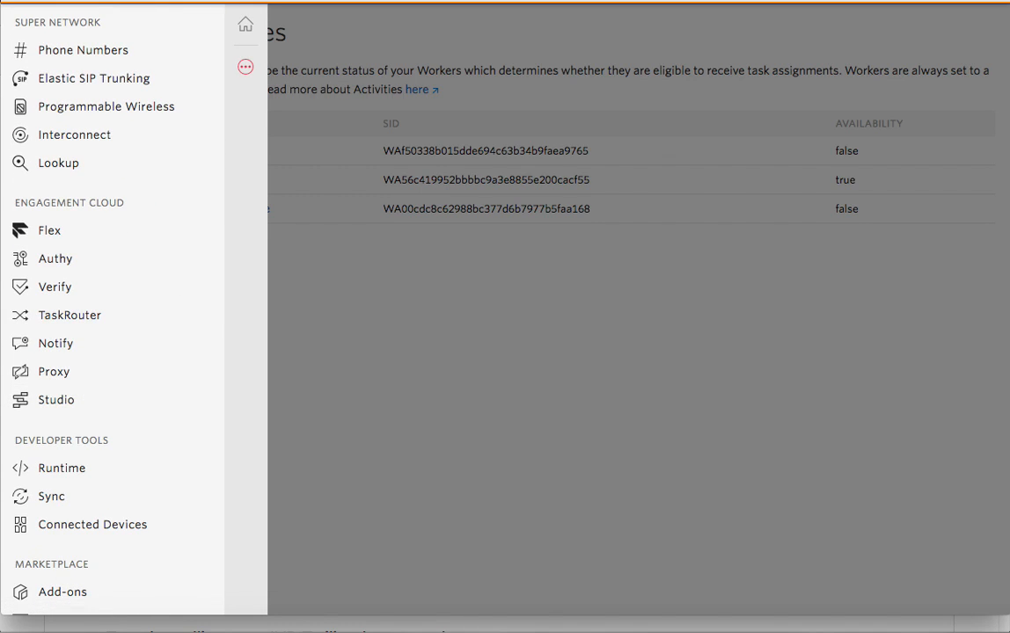
key("ctrl+Tab")
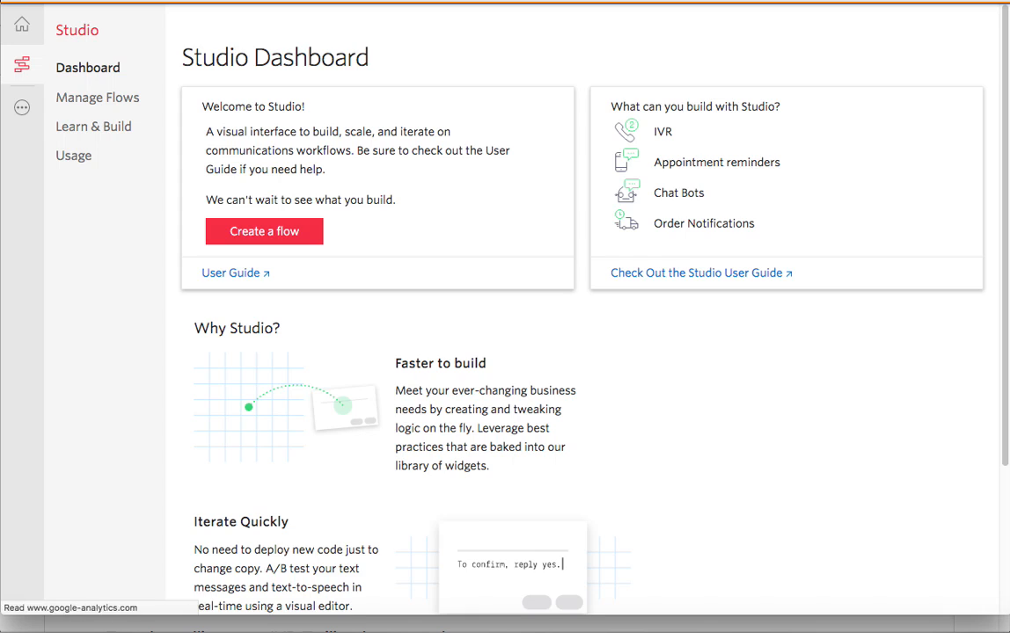
- Create a Studio flow named 'Writers IVR' starting from scratch
left_click(283, 233)
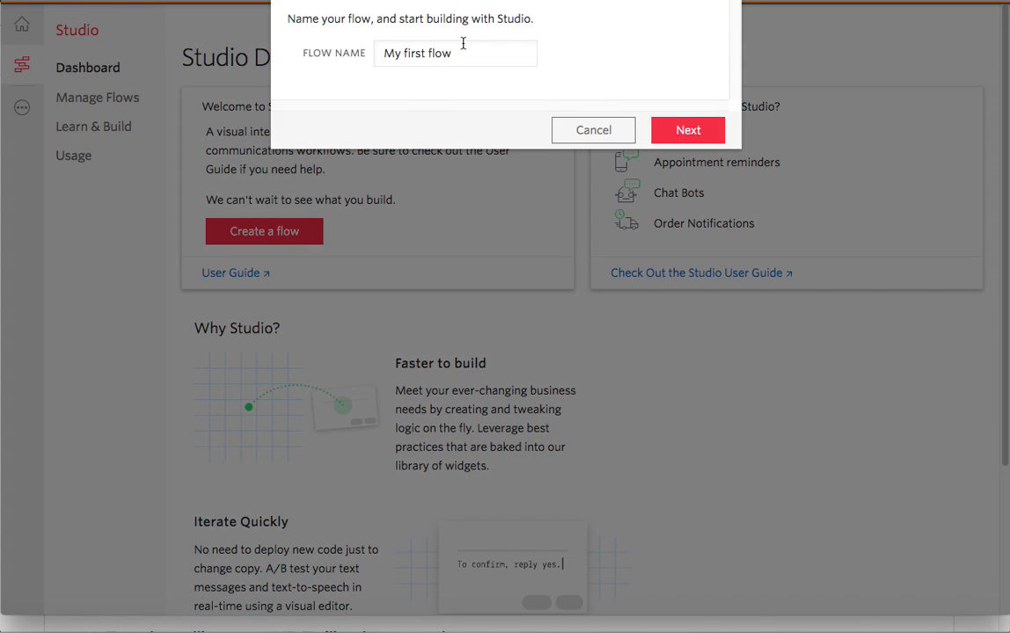
left_click_drag(463, 44, 375, 46)
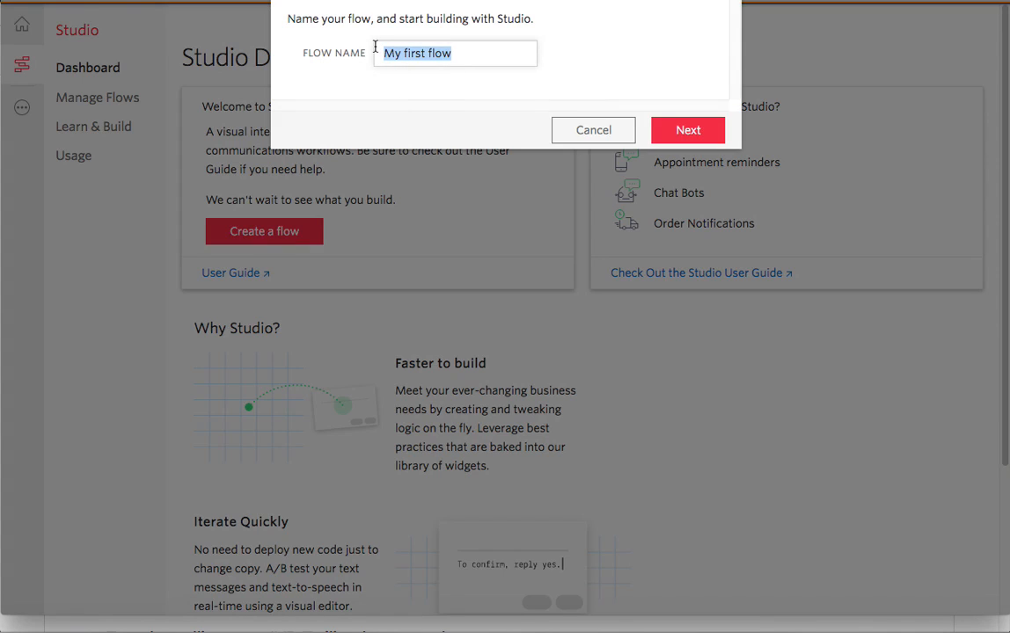
type("Wr")
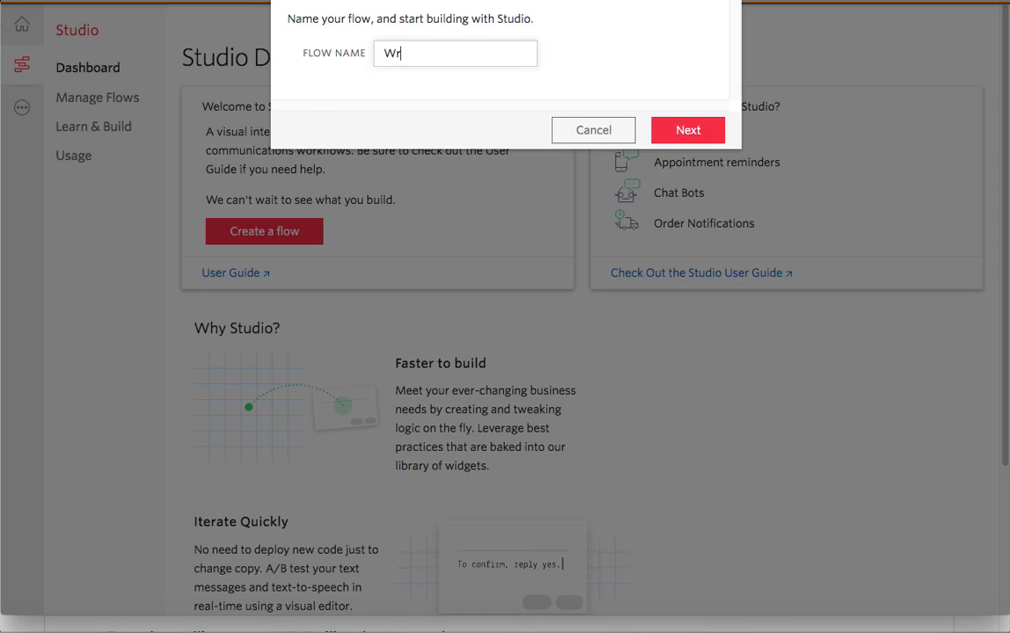
type("ite")
key("BackSpace")
key("BackSpace")
key("BackSpace")
key("BackSpace")
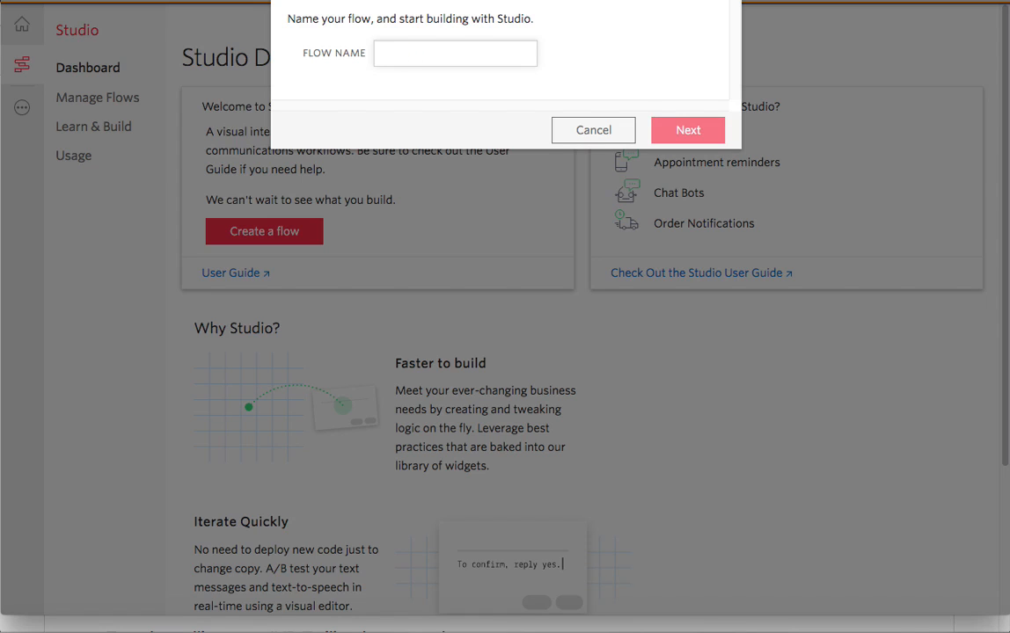
type("Writ4e")
key("BackSpace")
key("BackSpace")
type("ers ")
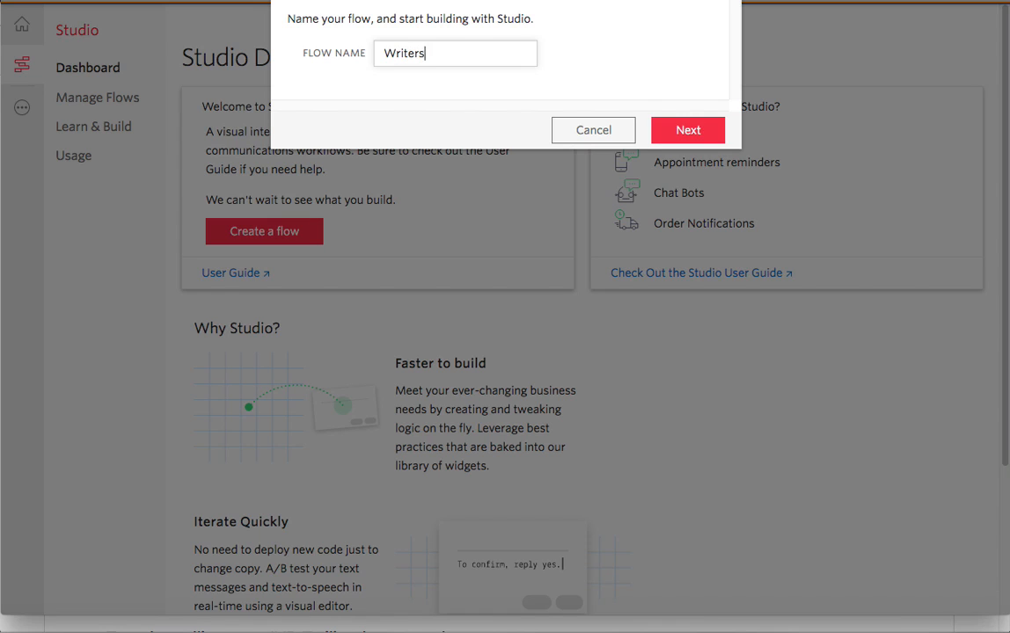
type("IVR")
left_click(679, 132)
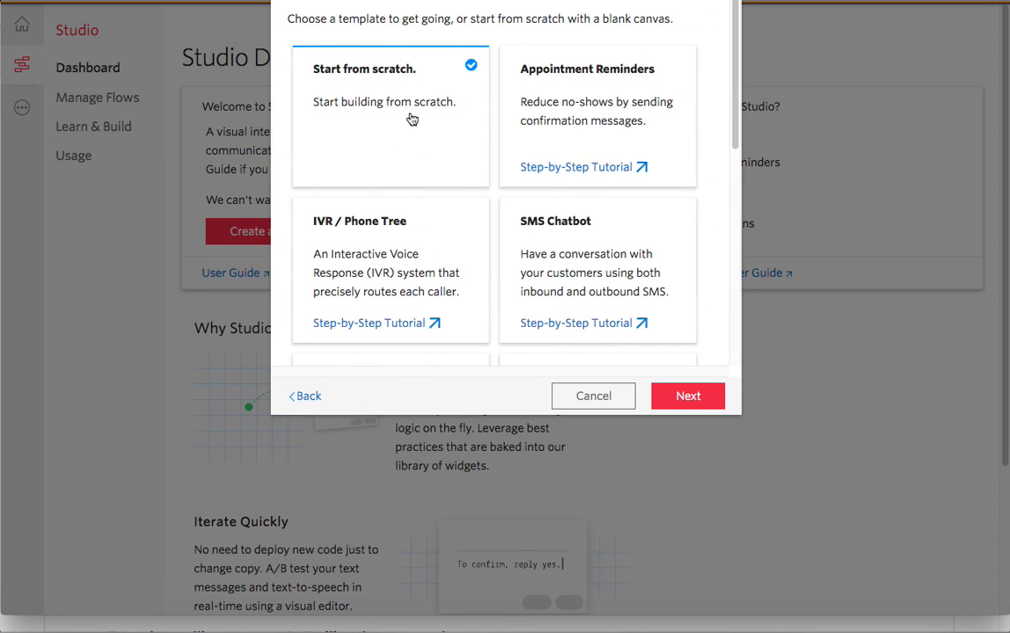
left_click(697, 396)
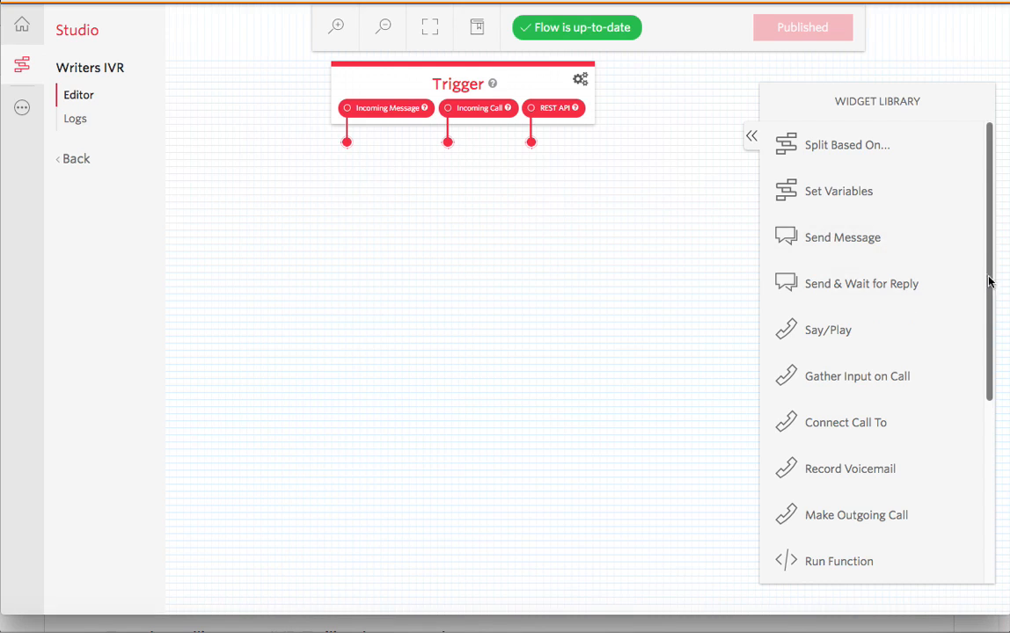
- Place a Gather Input on Call widget, gather_1, and connect Incoming Message to it
scroll(988, 281, "down", 1)
left_click_drag(861, 340, 433, 243)
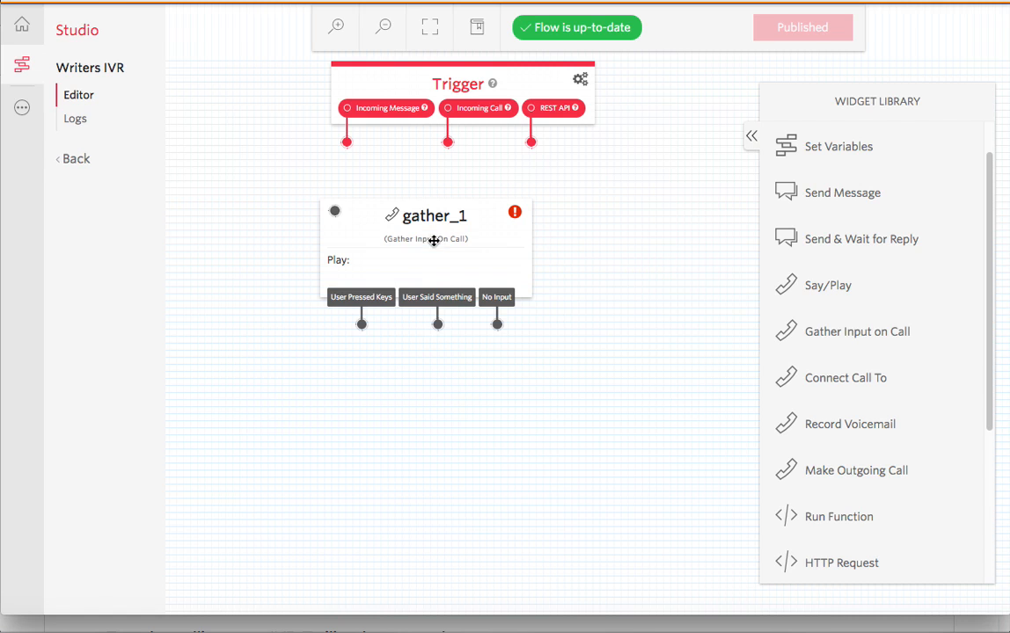
left_click(403, 220)
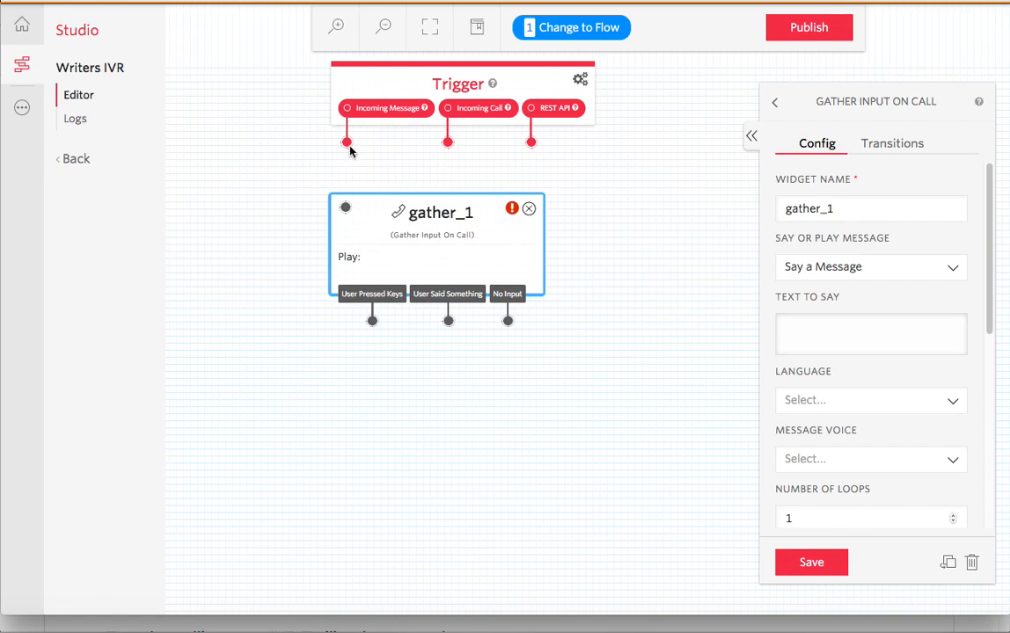
left_click_drag(347, 142, 412, 189)
- Make gather_1 say the Support welcome greeting and stop gathering after 1 digit
left_click(404, 203)
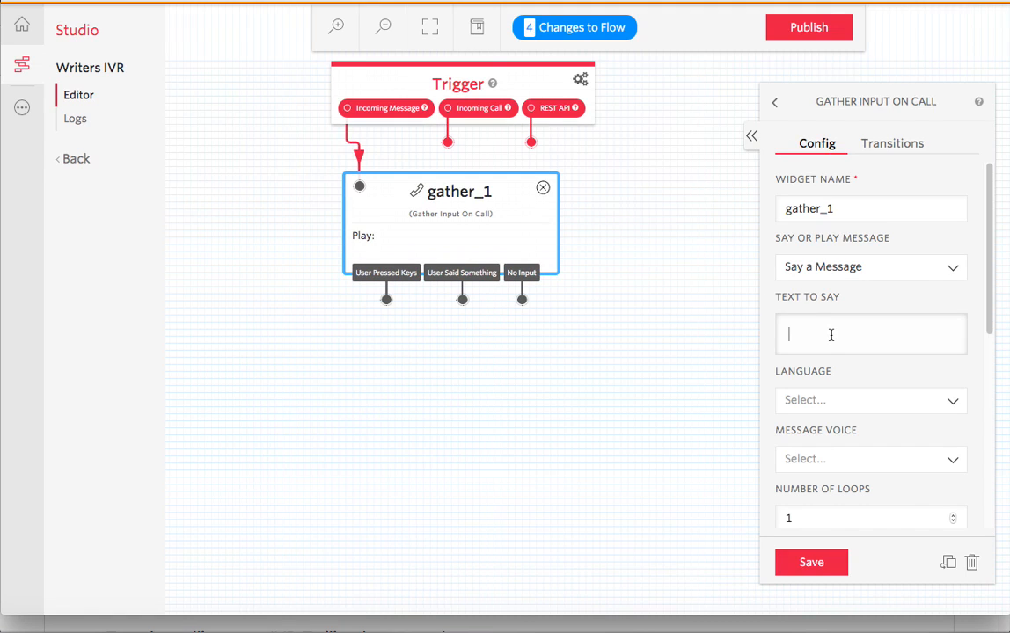
key("super+v")
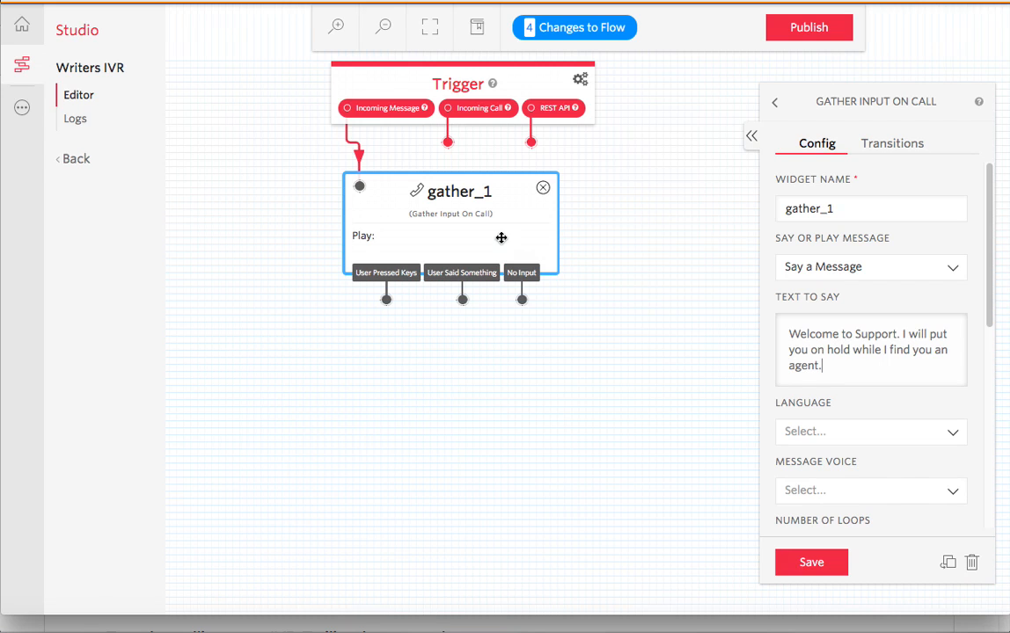
left_click_drag(993, 291, 864, 504)
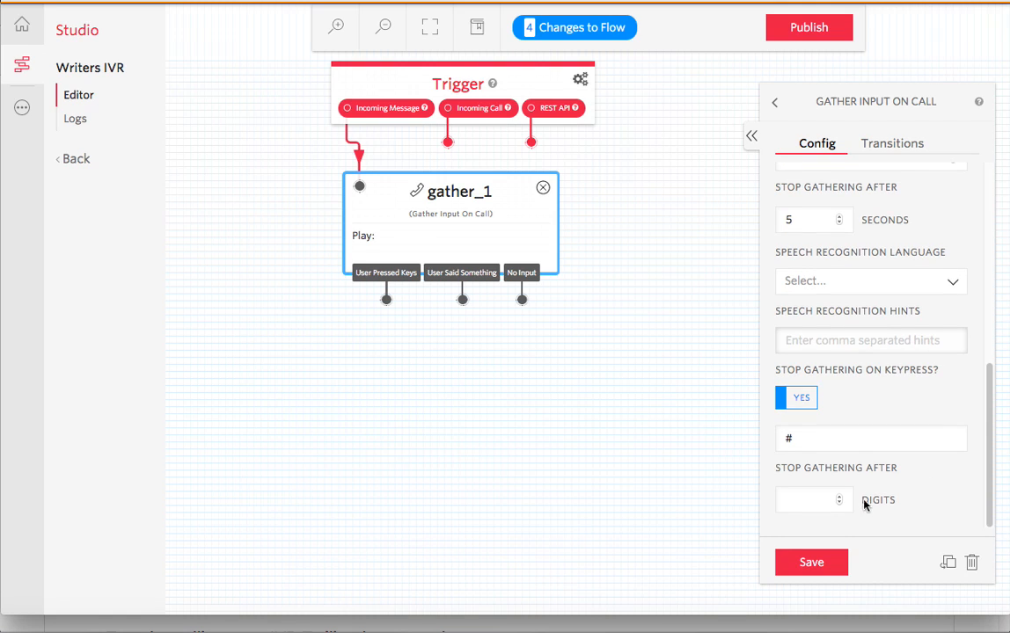
left_click(839, 497)
- Add an enqueue_1 Enqueue Call step fed by gather_1's User Pressed Keys and No Input
left_click(635, 250)
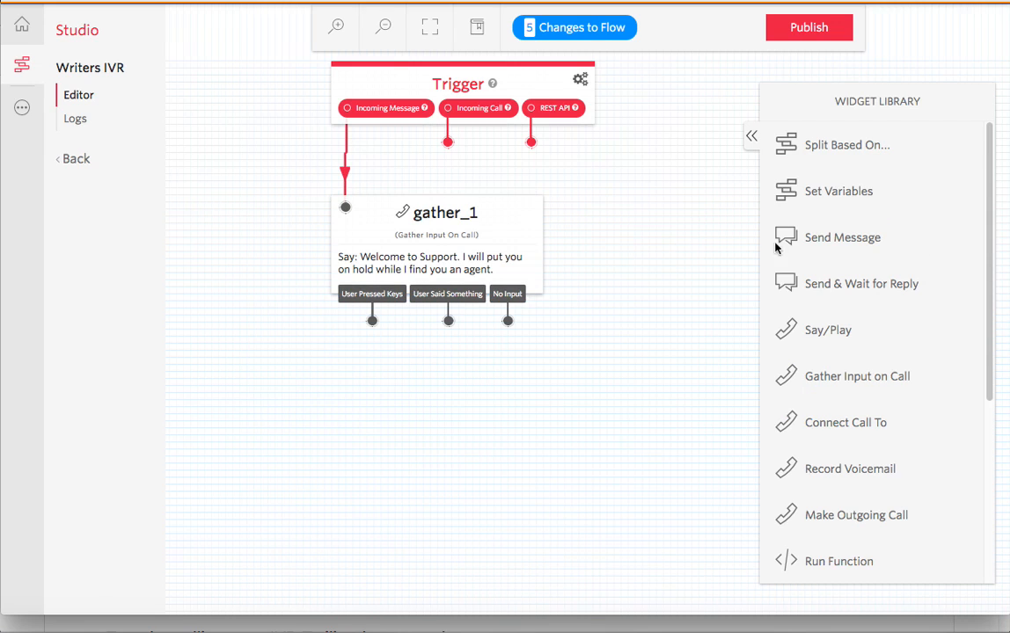
left_click_drag(984, 252, 989, 433)
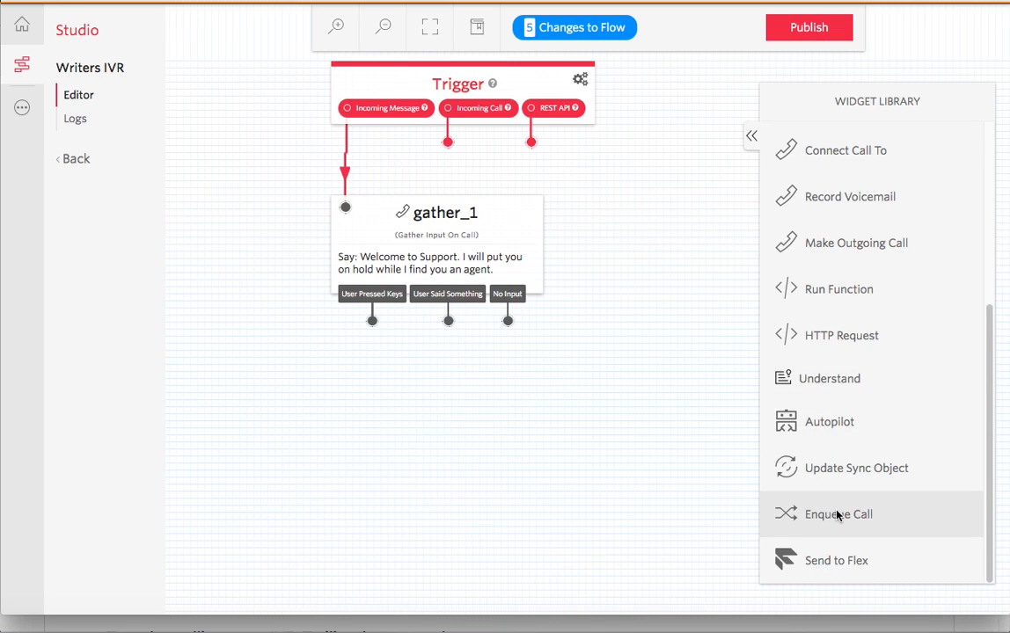
left_click_drag(837, 516, 432, 399)
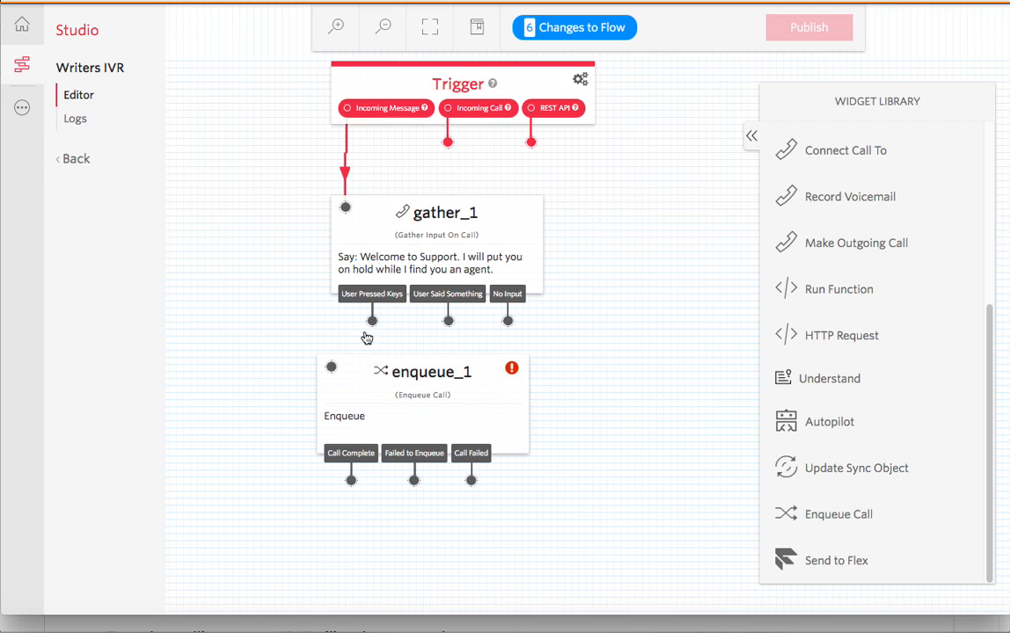
left_click_drag(333, 369, 372, 320)
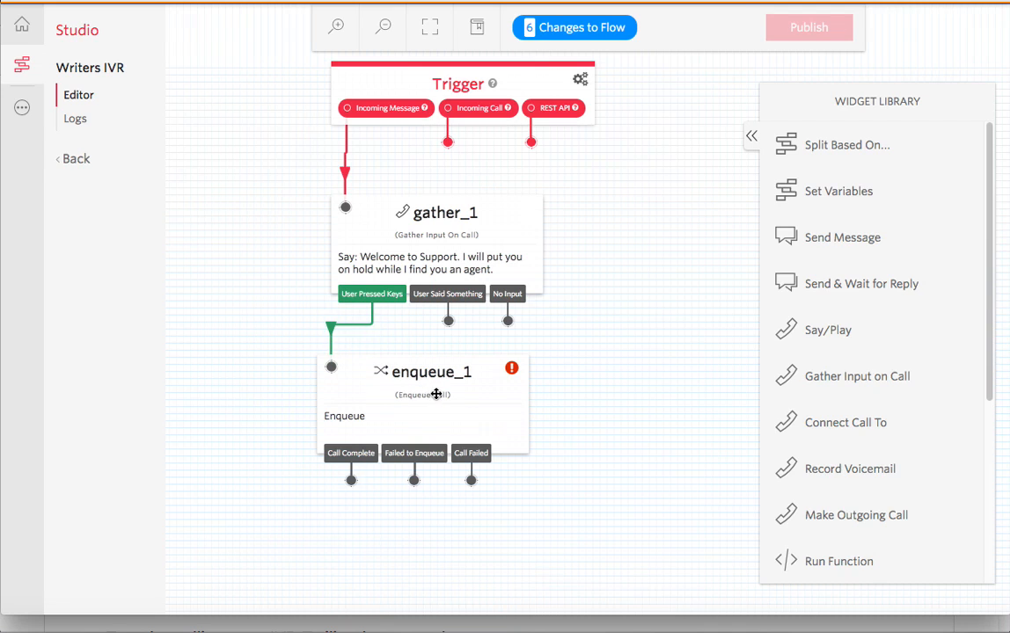
left_click_drag(403, 393, 425, 388)
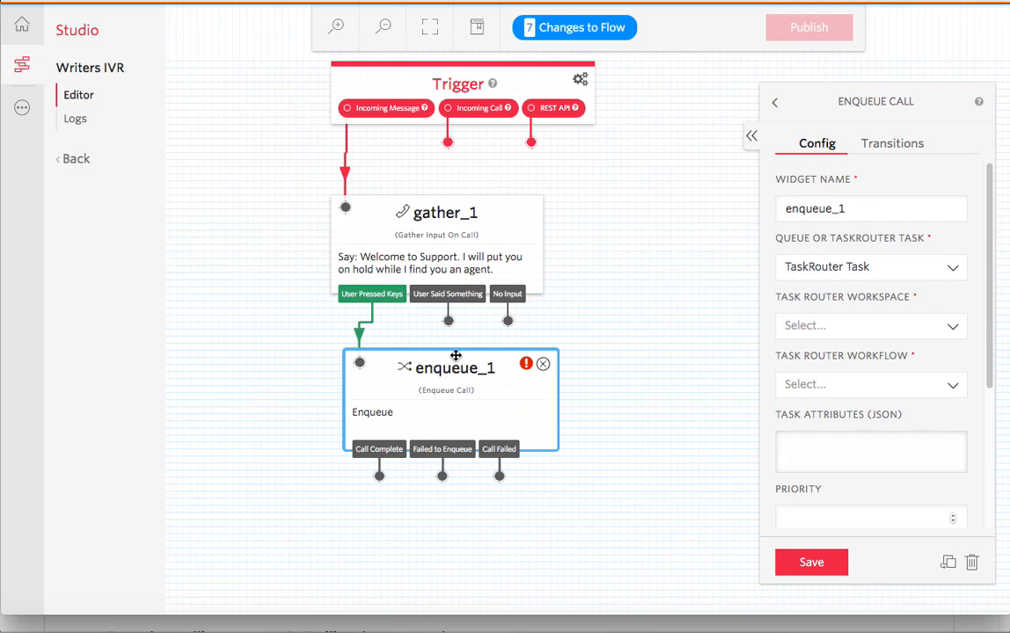
mouse_move(508, 320)
left_mouse_down()
mouse_move(388, 333)
mouse_move(361, 342)
mouse_move(360, 361)
left_mouse_up()
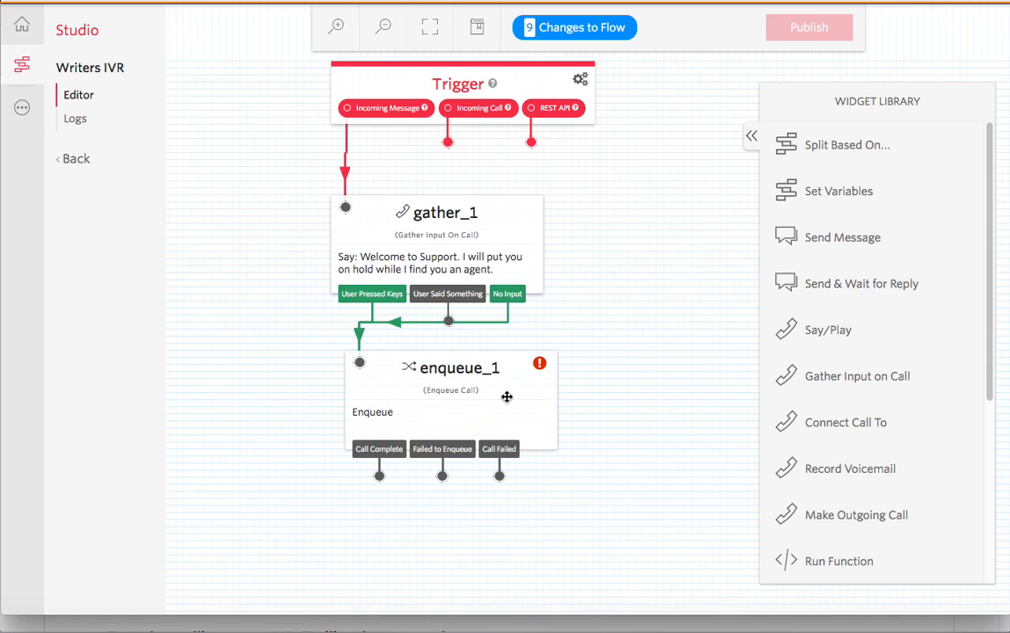
- Point enqueue_1 at the writers workspace and support workflow, and save it
left_click(506, 397)
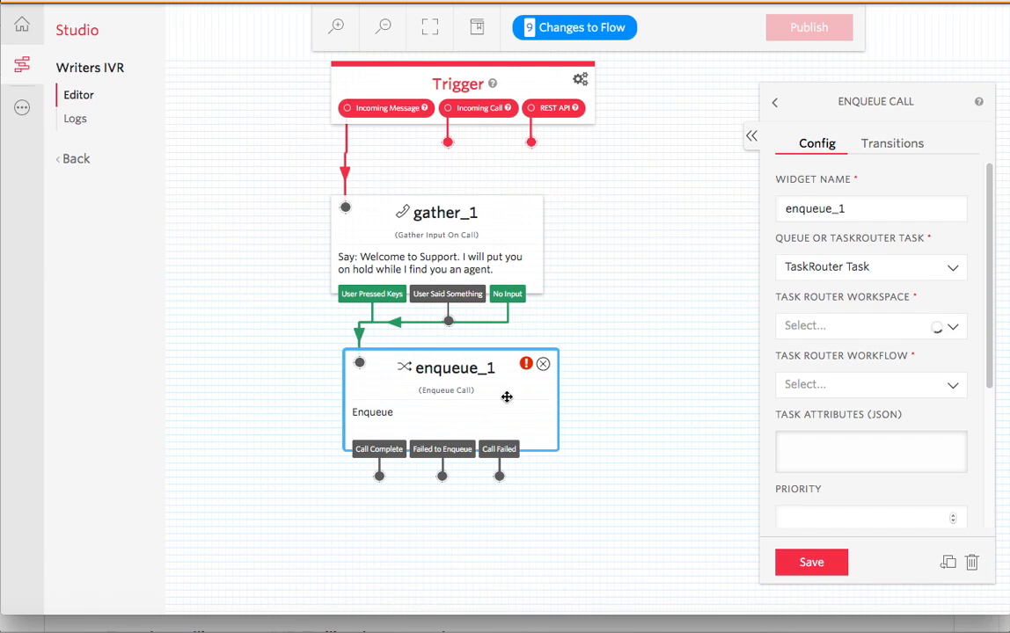
left_click(957, 327)
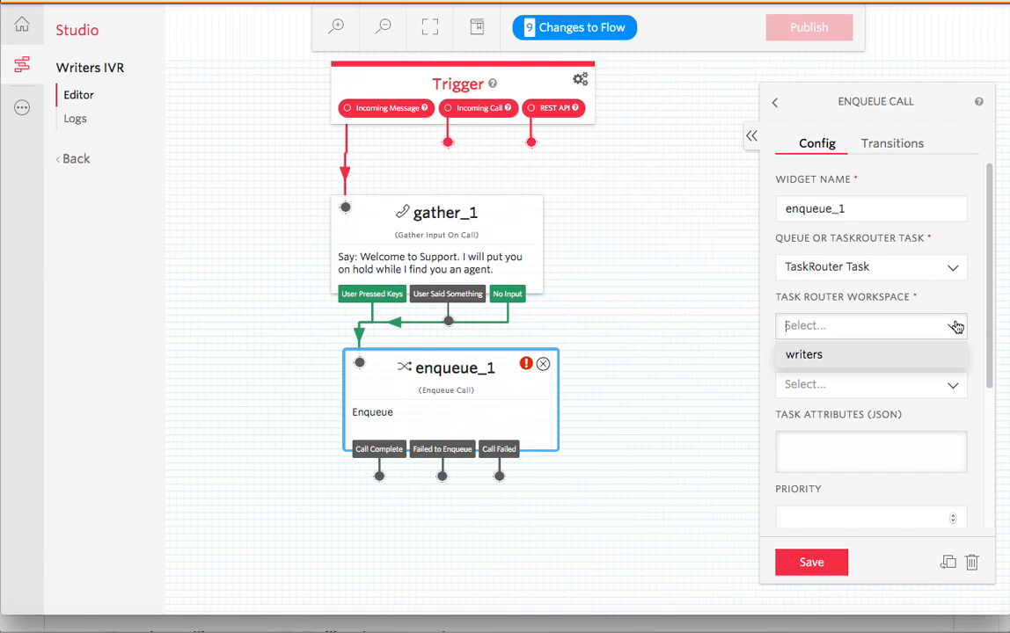
left_click(827, 355)
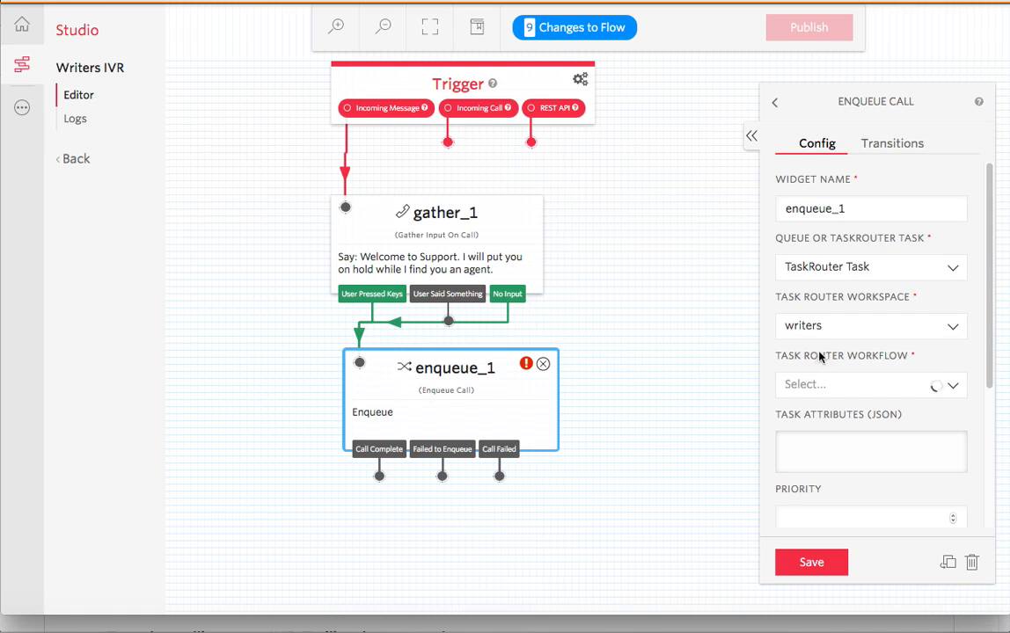
left_click(918, 383)
left_click(860, 438)
left_click(804, 568)
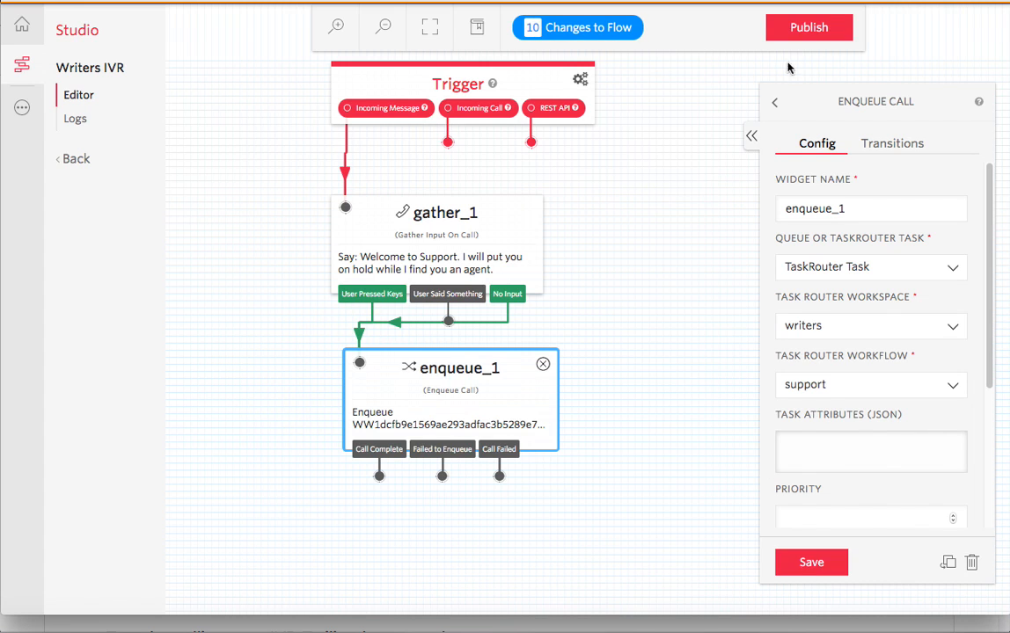
- Publish the Writers IVR flow's 10 revisions
left_click(798, 30)
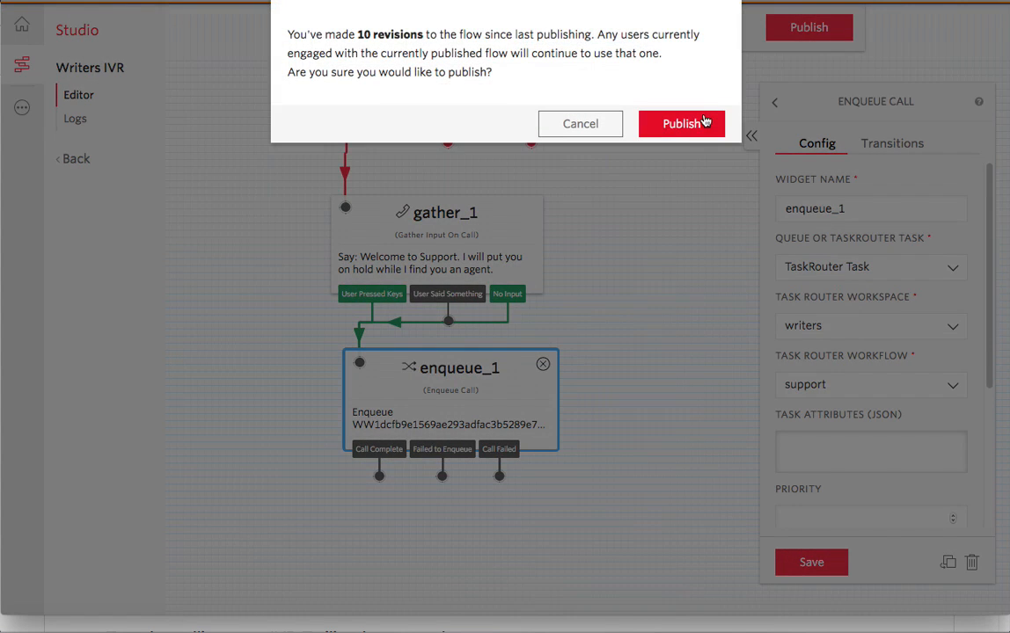
left_click(706, 120)
left_click_drag(254, 181, 343, 197)
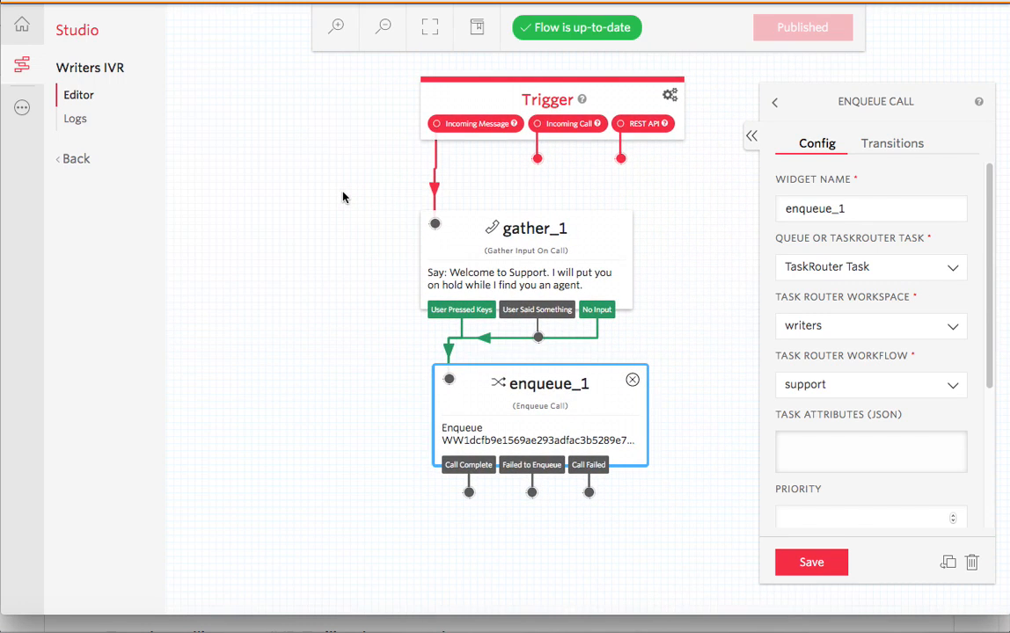
left_click(289, 629)
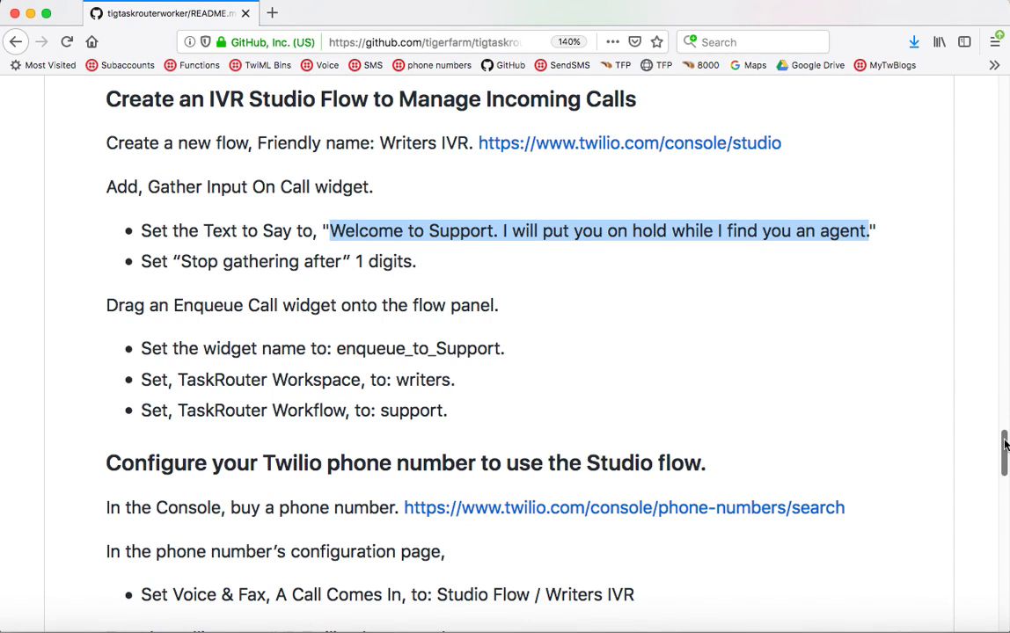
left_click_drag(1004, 444, 1005, 475)
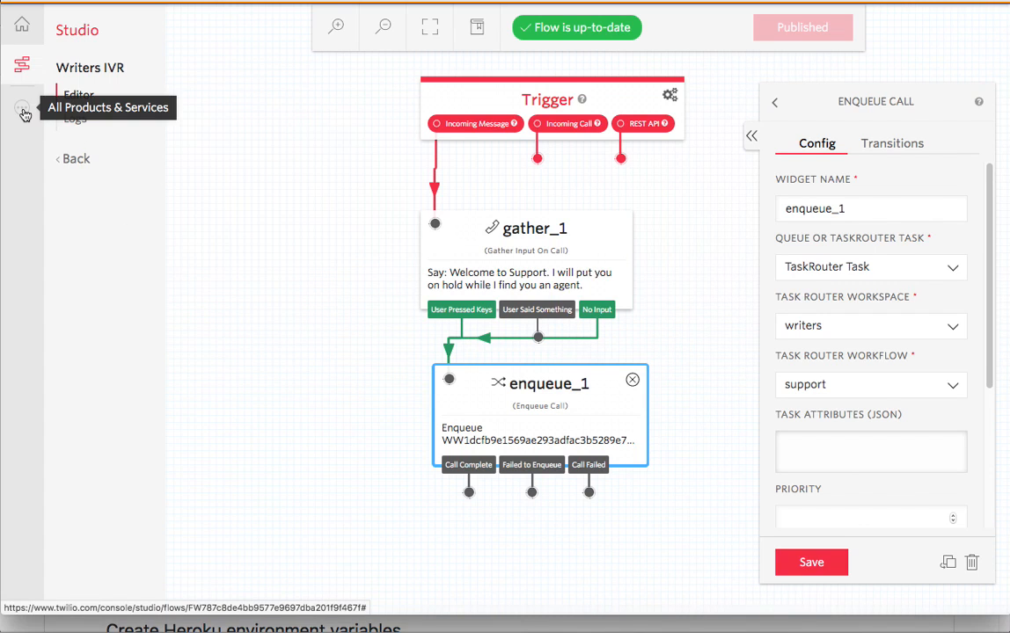
- Open the Phone Numbers section in a new browser tab
left_click(23, 113)
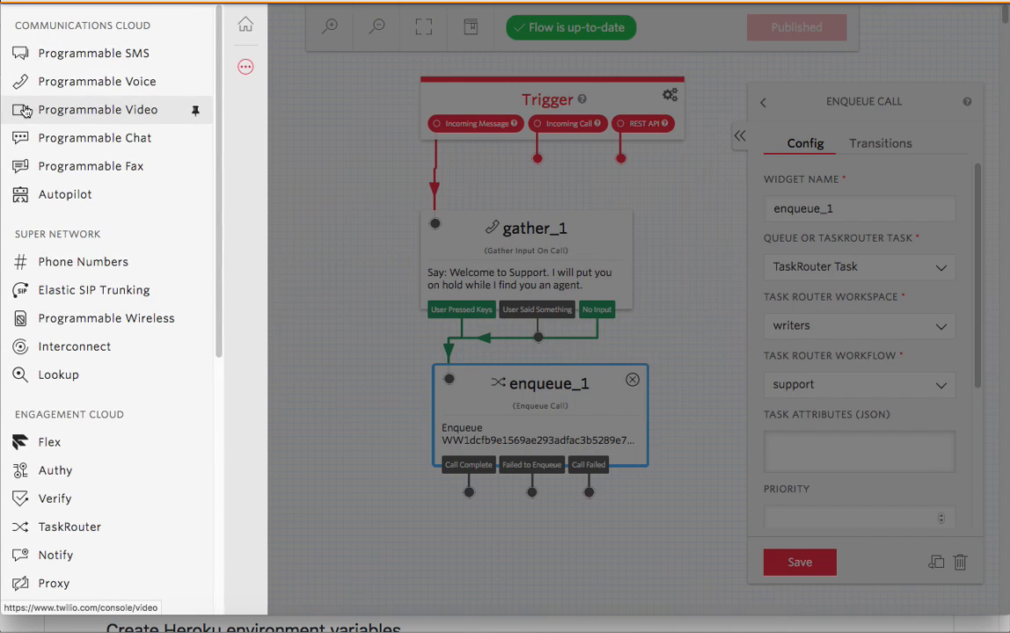
right_click(55, 261)
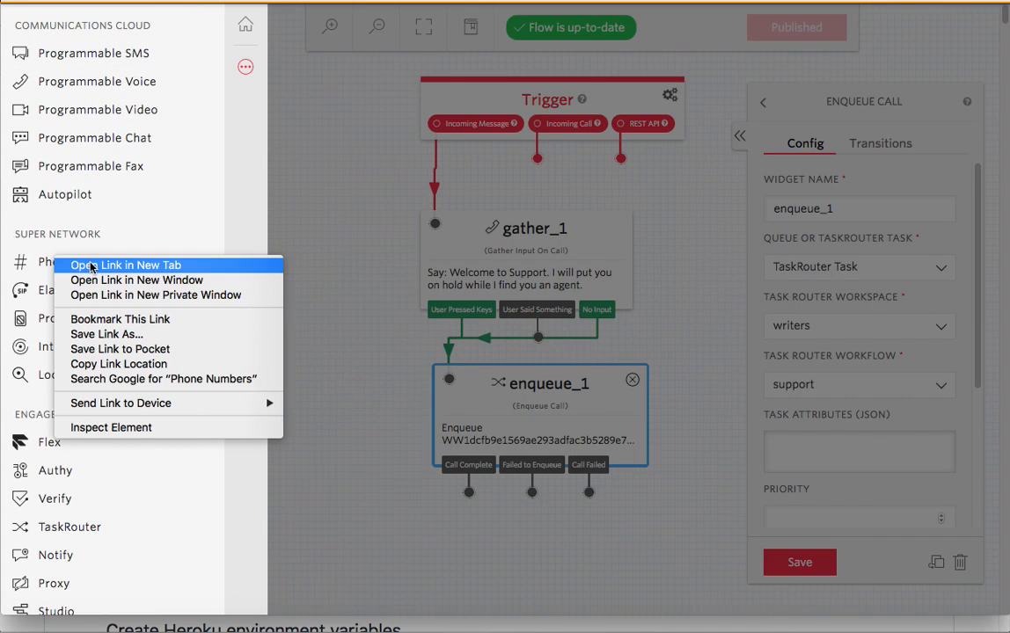
left_click(91, 266)
left_click(303, 1)
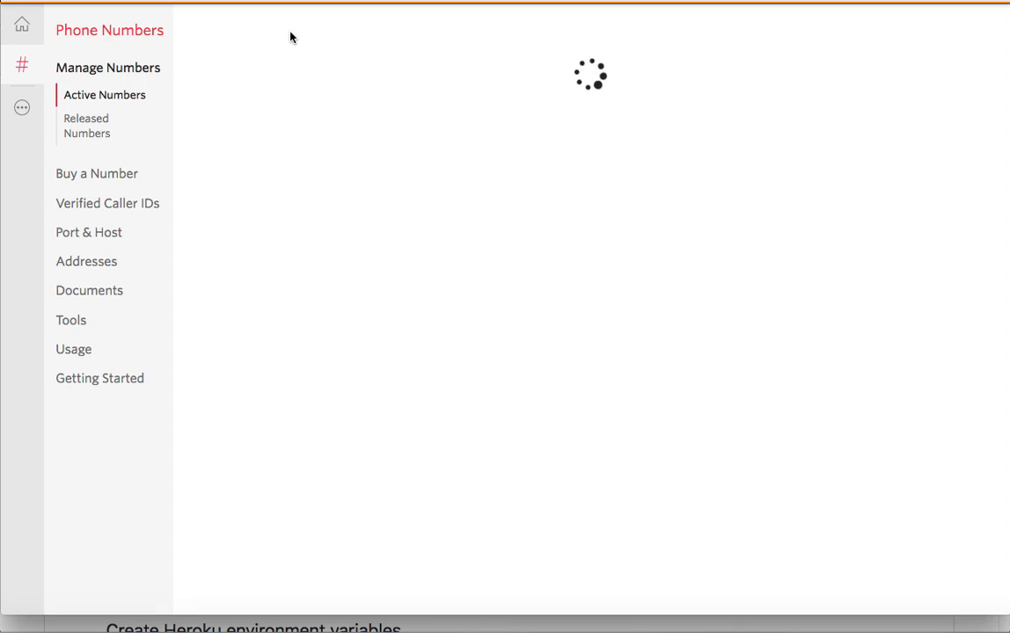
left_click(99, 177)
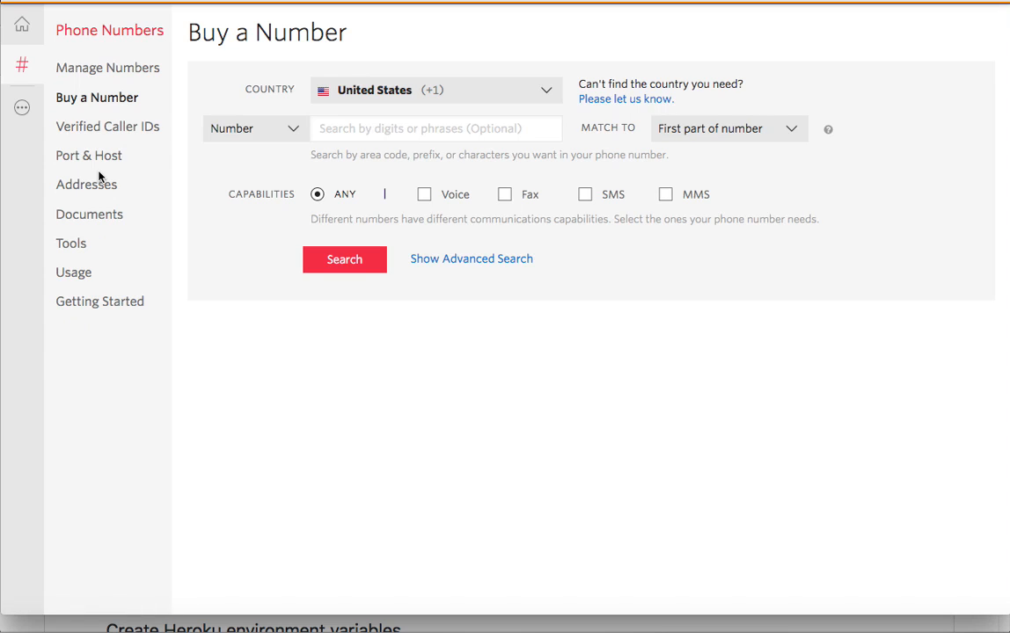
left_click(337, 261)
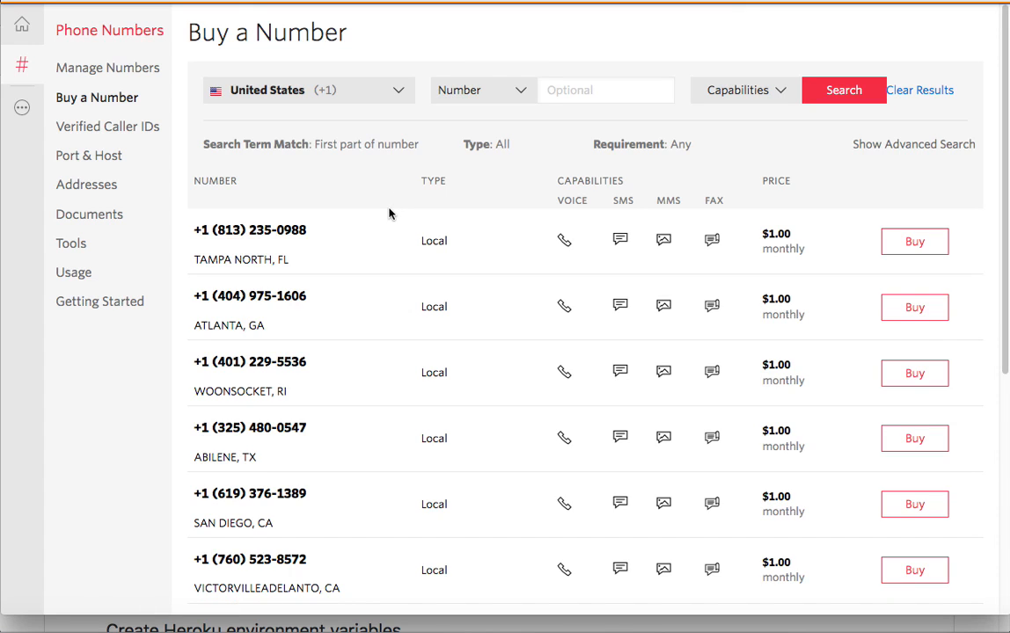
scroll(388, 259, "down", 5)
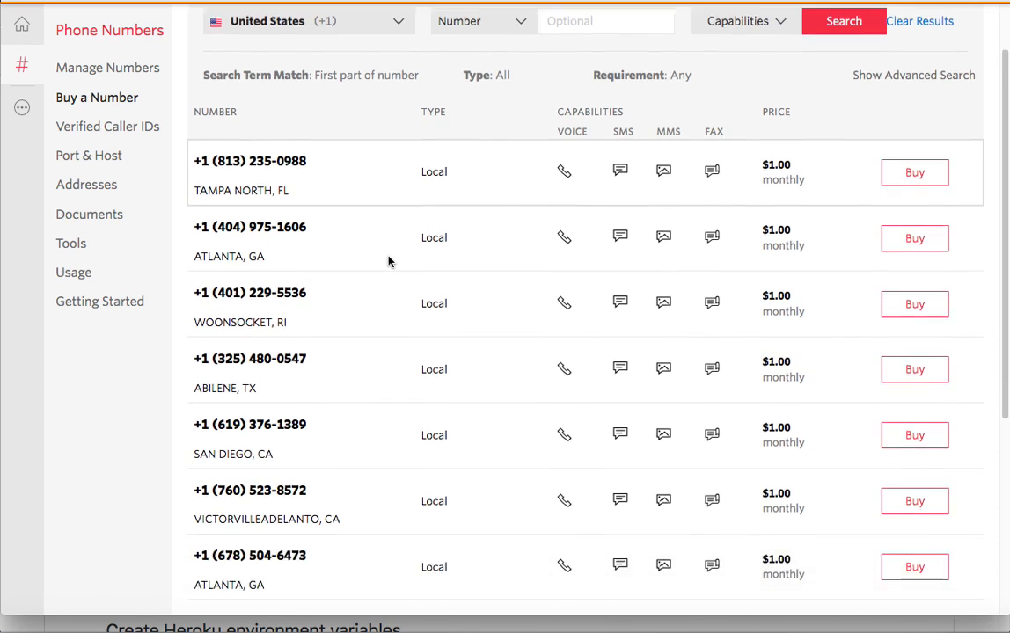
scroll(388, 259, "down", 3)
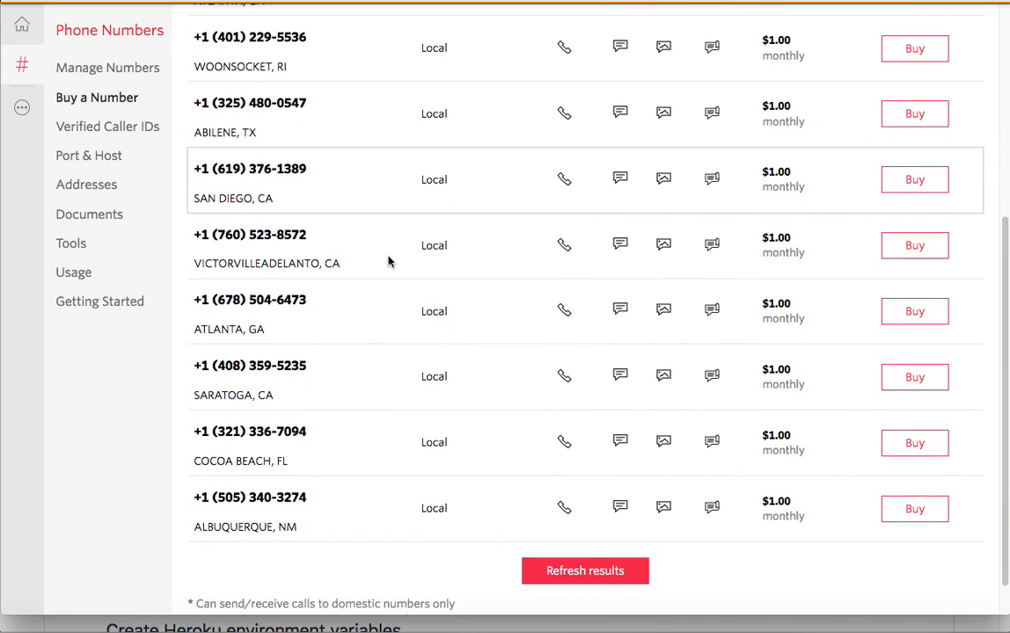
scroll(388, 261, "up", 7)
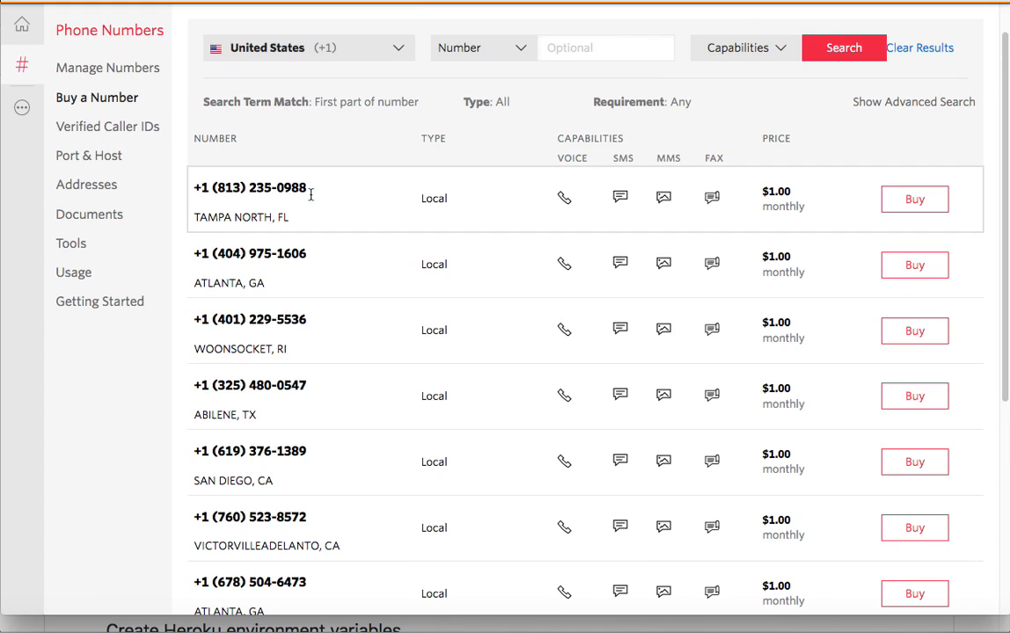
left_click(915, 201)
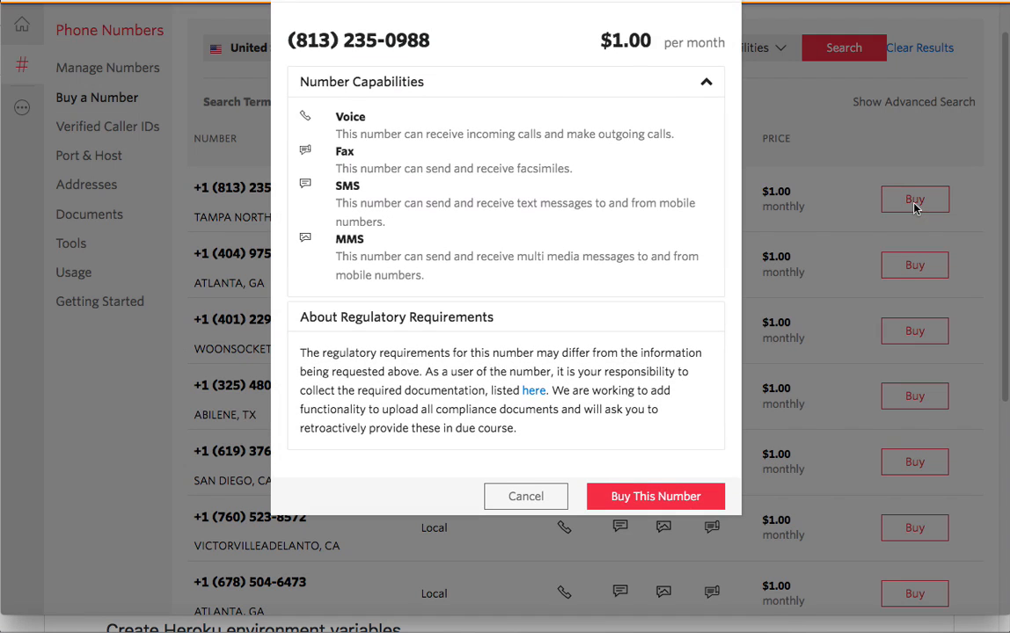
left_click(655, 498)
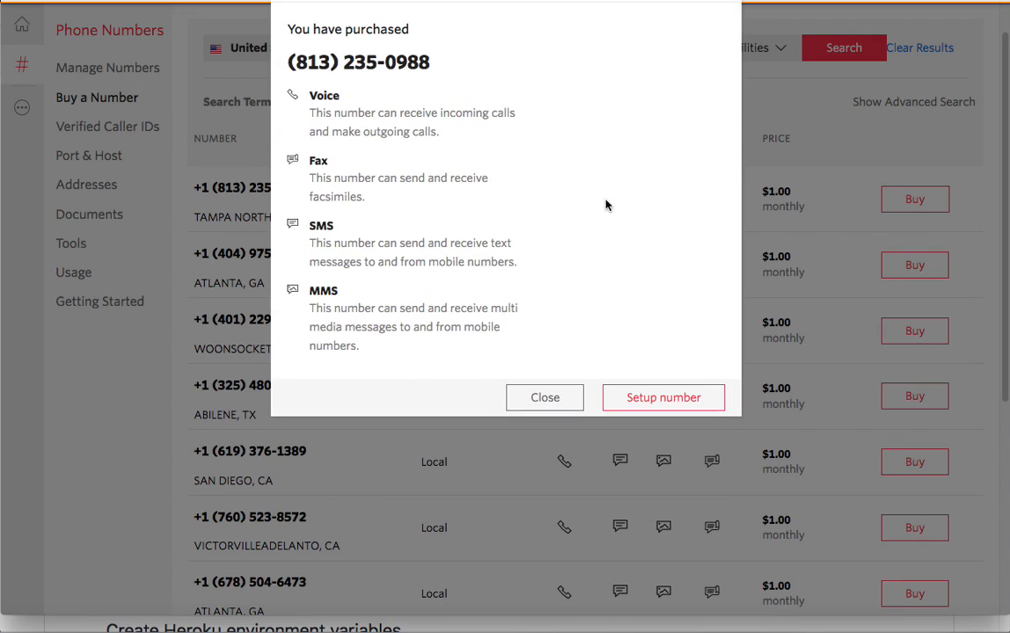
left_click(674, 401)
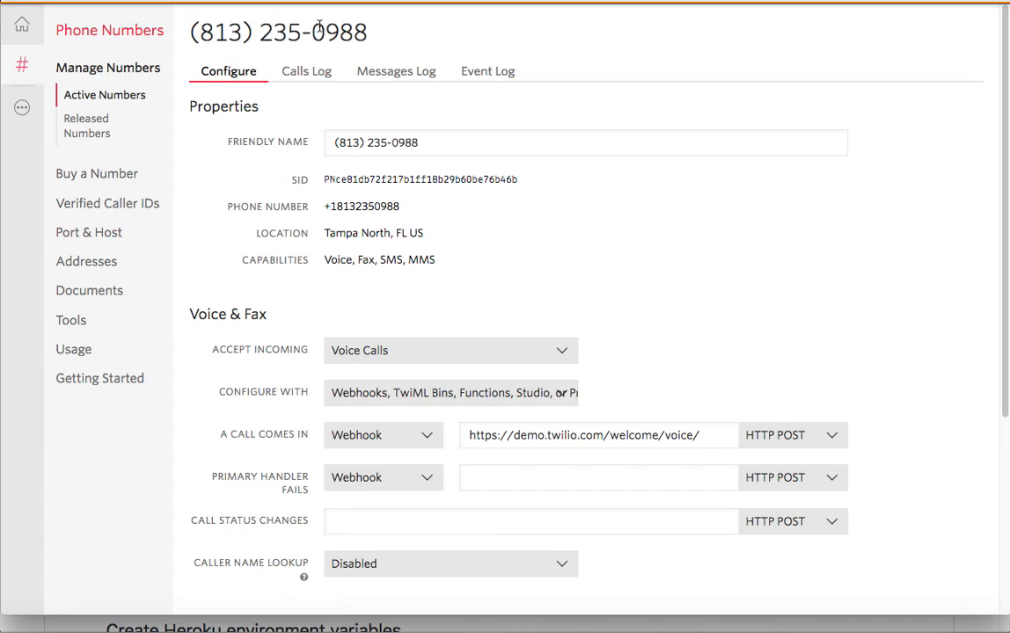
- Copy the number, then send its incoming calls to the Writers IVR Studio Flow and save
double_click(374, 207)
key("super+c")
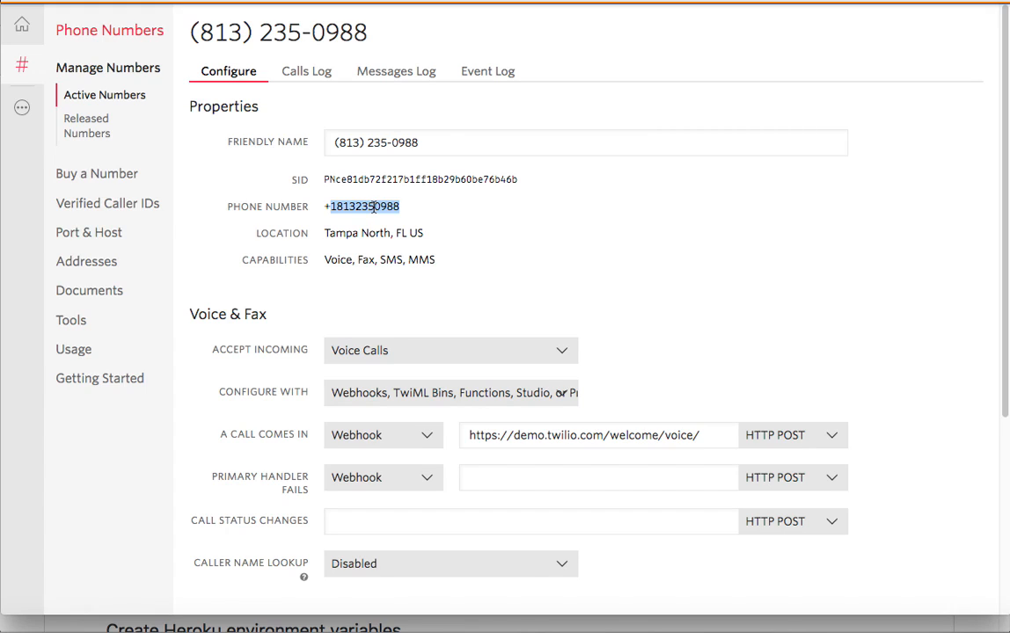
left_click(422, 431)
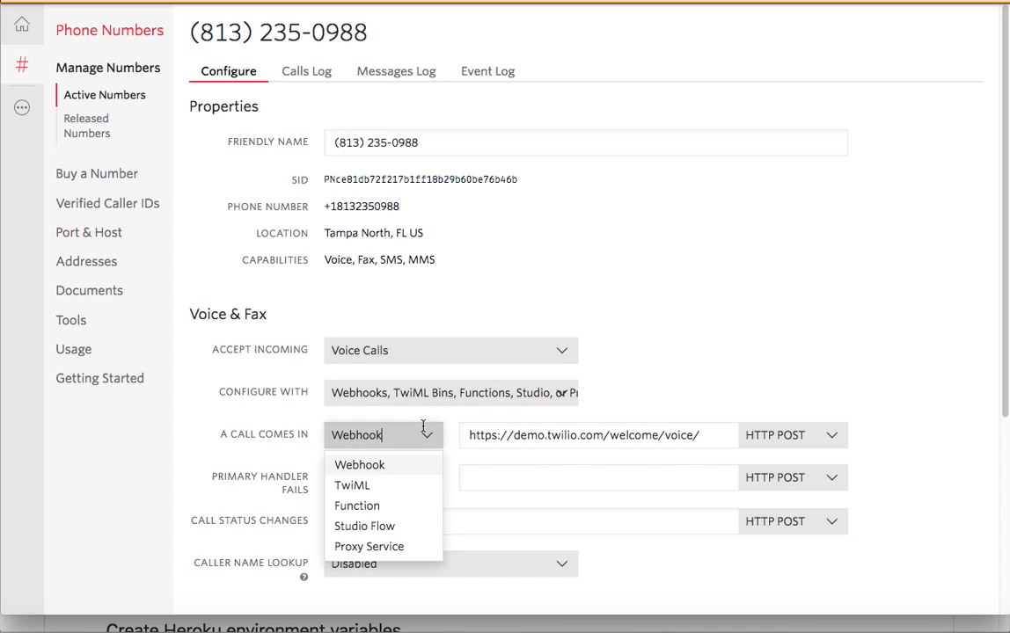
left_click(376, 526)
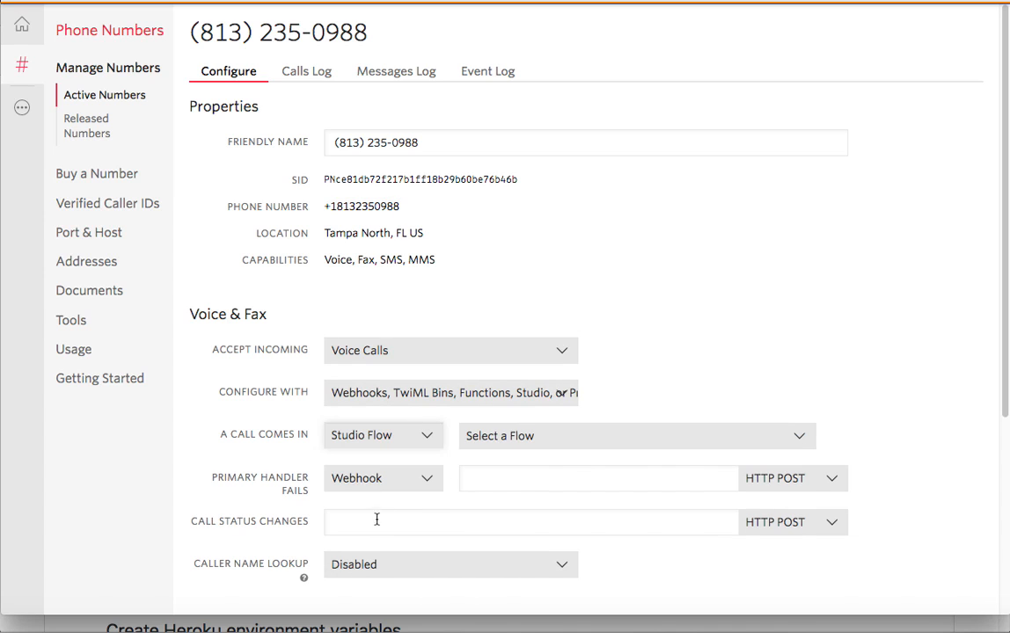
left_click(482, 437)
left_click(506, 487)
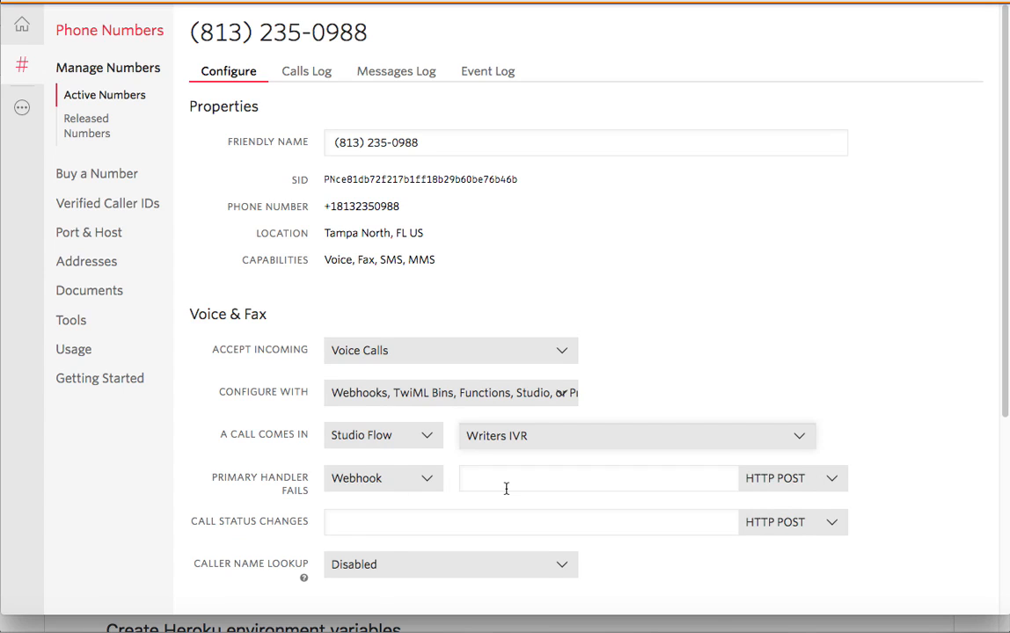
scroll(507, 488, "down", 3)
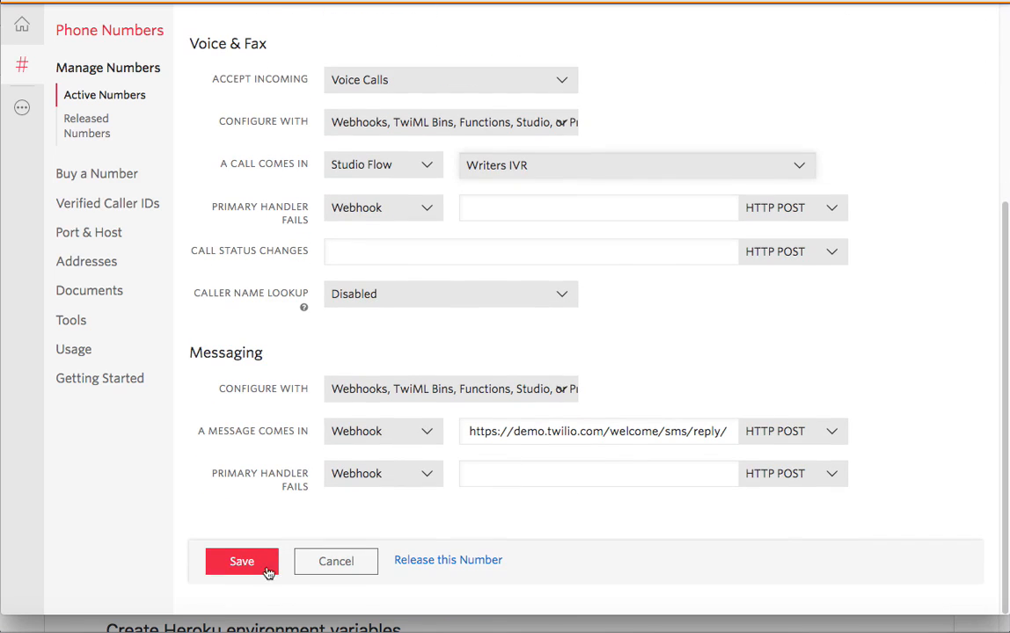
left_click(264, 570)
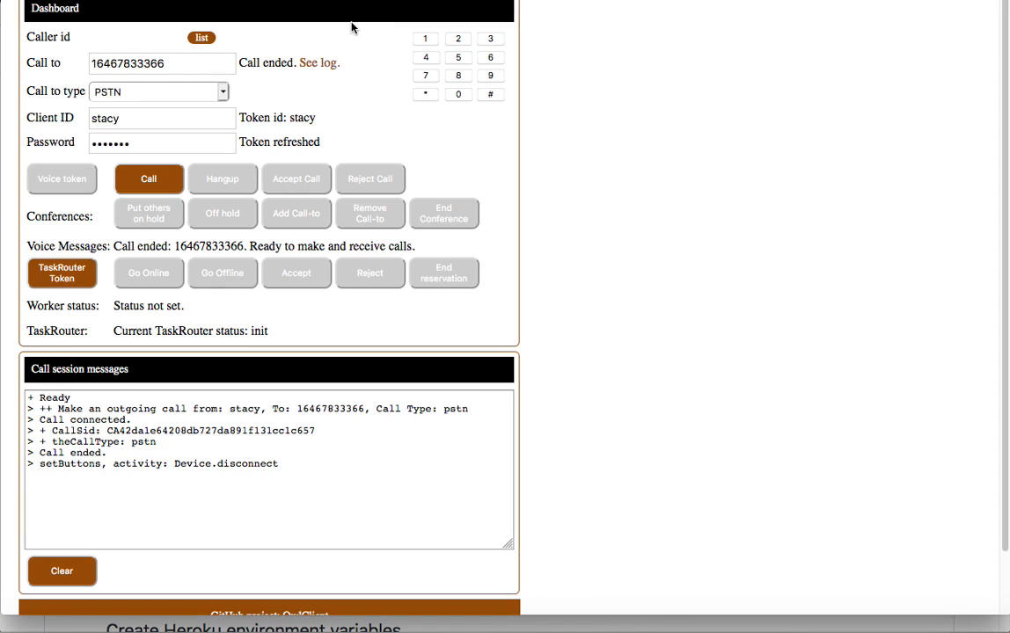
double_click(141, 65)
key("super+v")
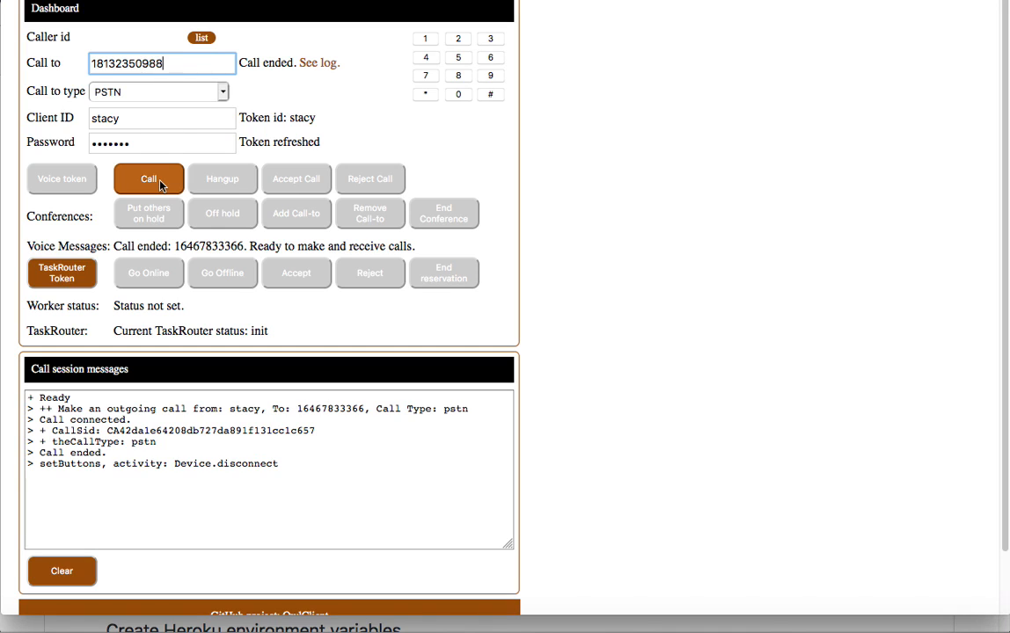
left_click(160, 184)
left_click(374, 35)
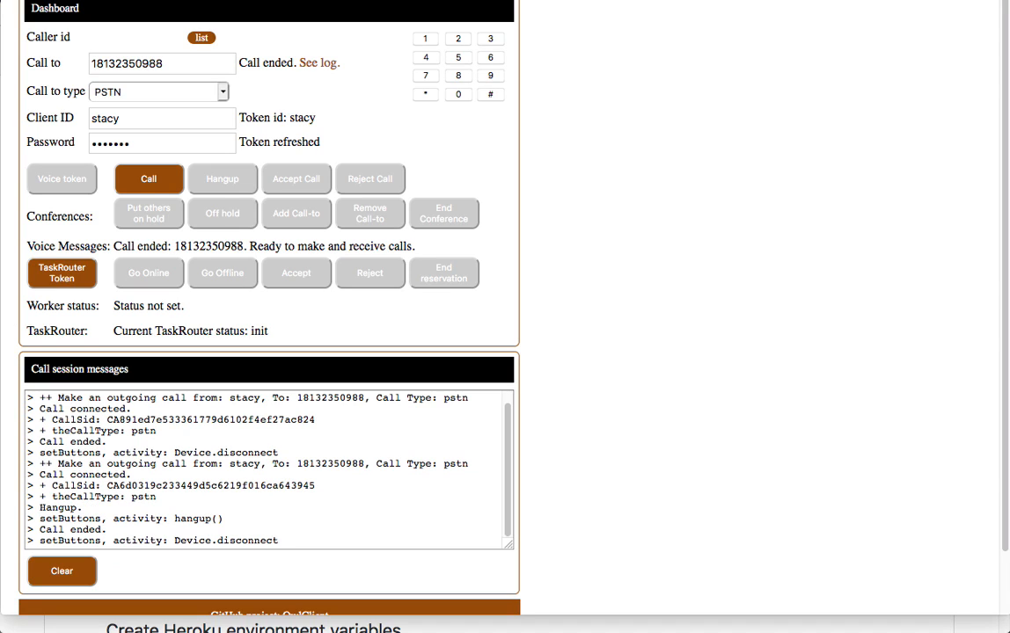
- Clear the call log and call the new number again, allowing the microphone
left_click(84, 567)
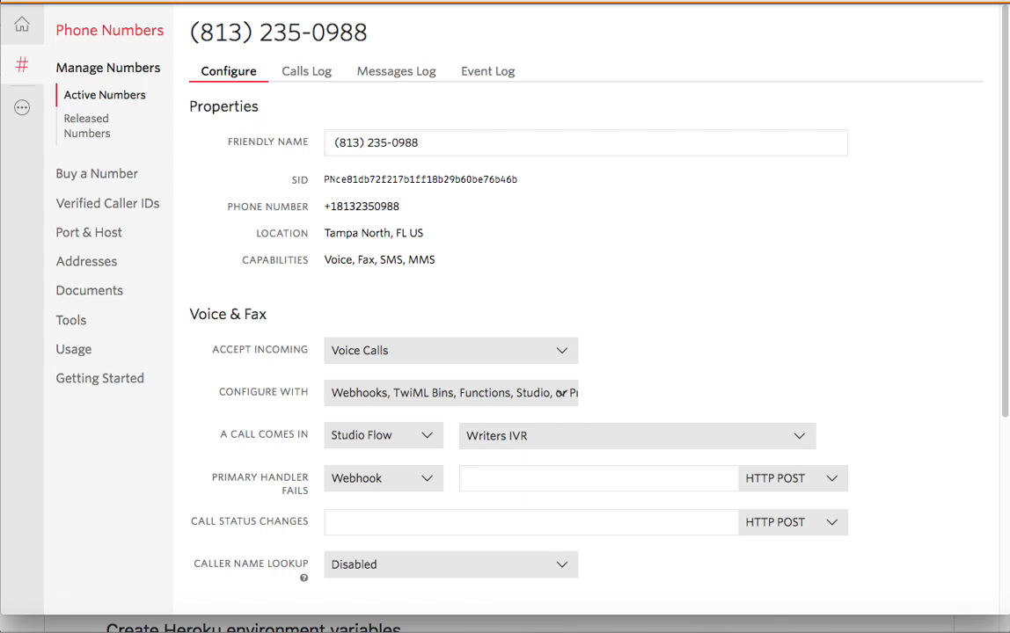
double_click(370, 206)
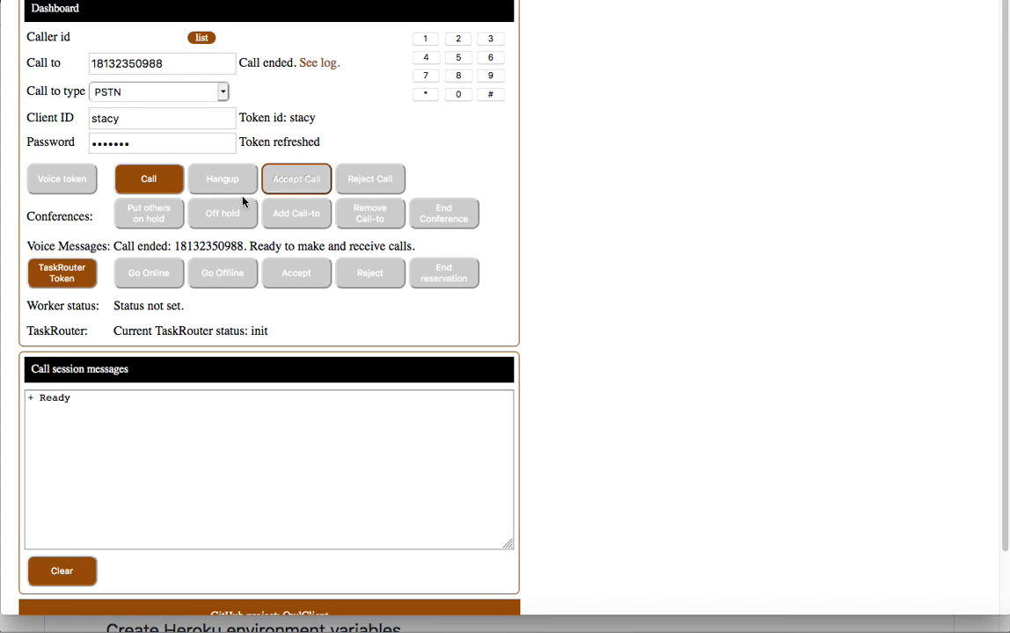
left_click(152, 178)
left_click(394, 37)
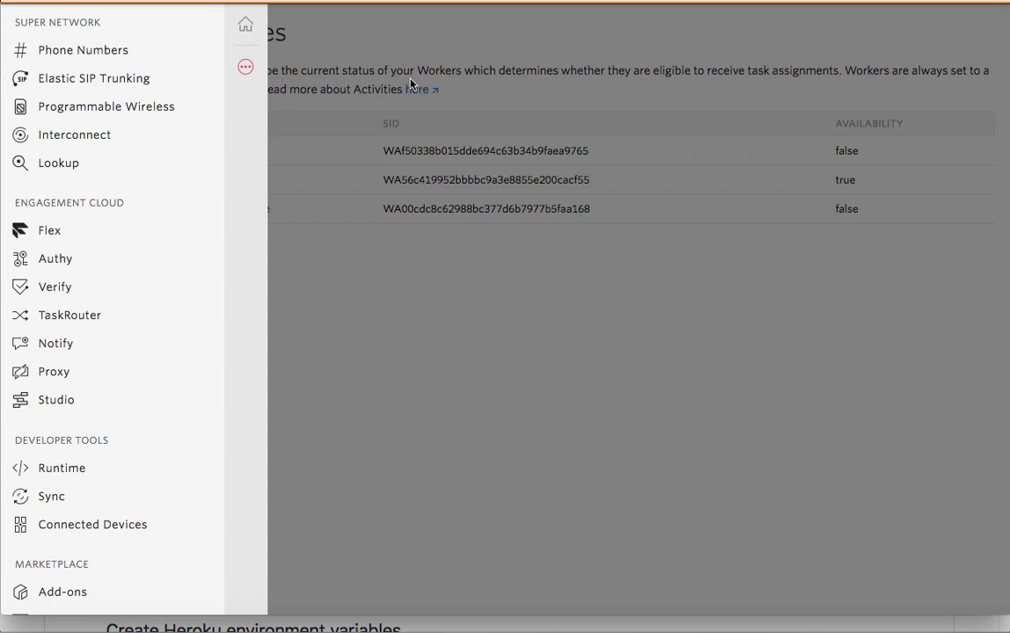
- Open the writers workspace Tasks list, then hang up the test call in the dialer
left_click(370, 76)
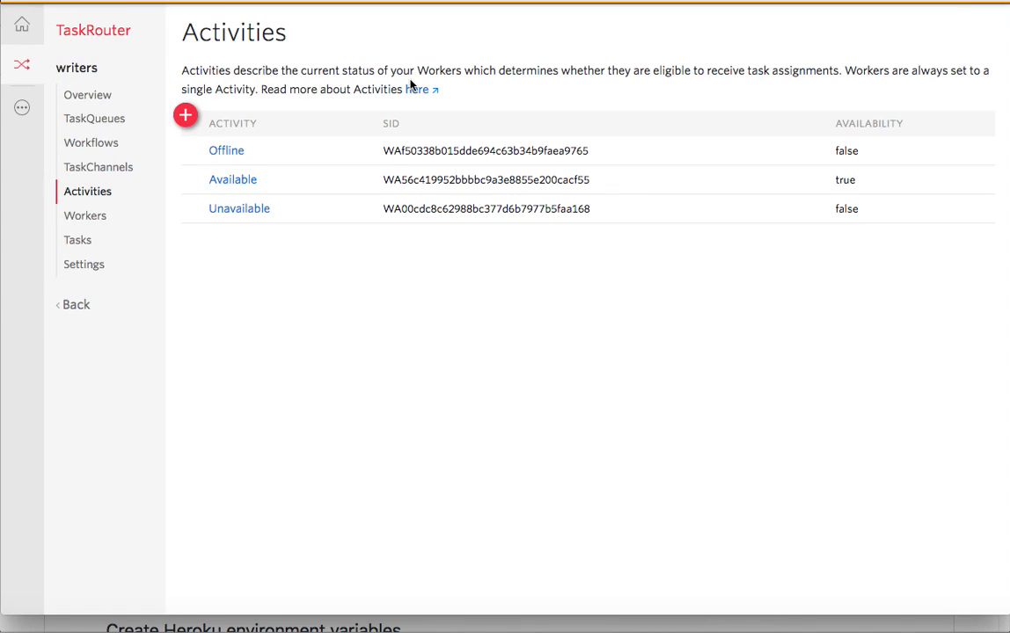
left_click(87, 247)
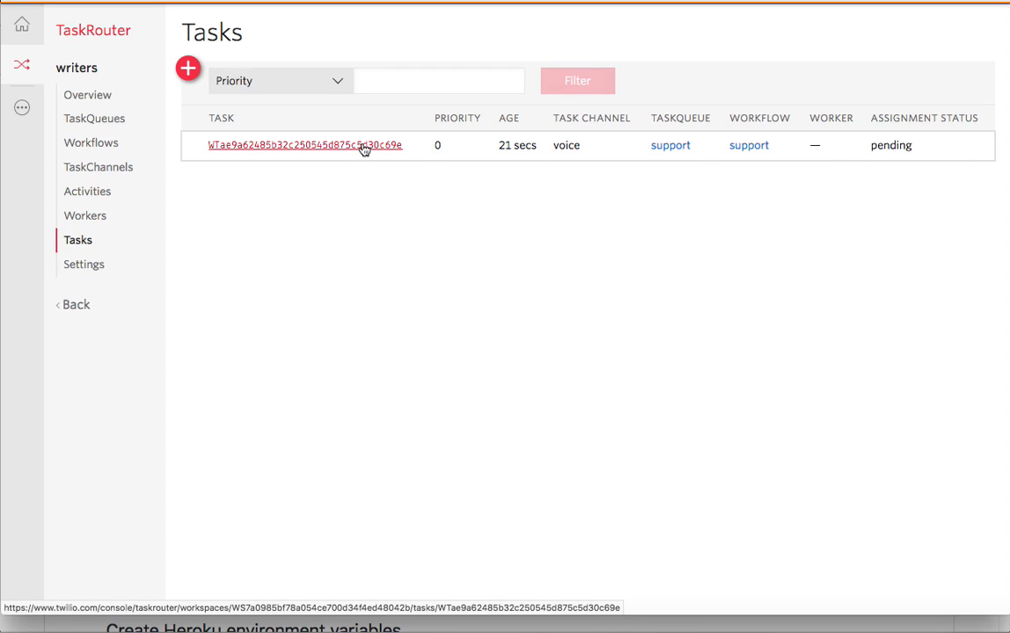
left_click(378, 2)
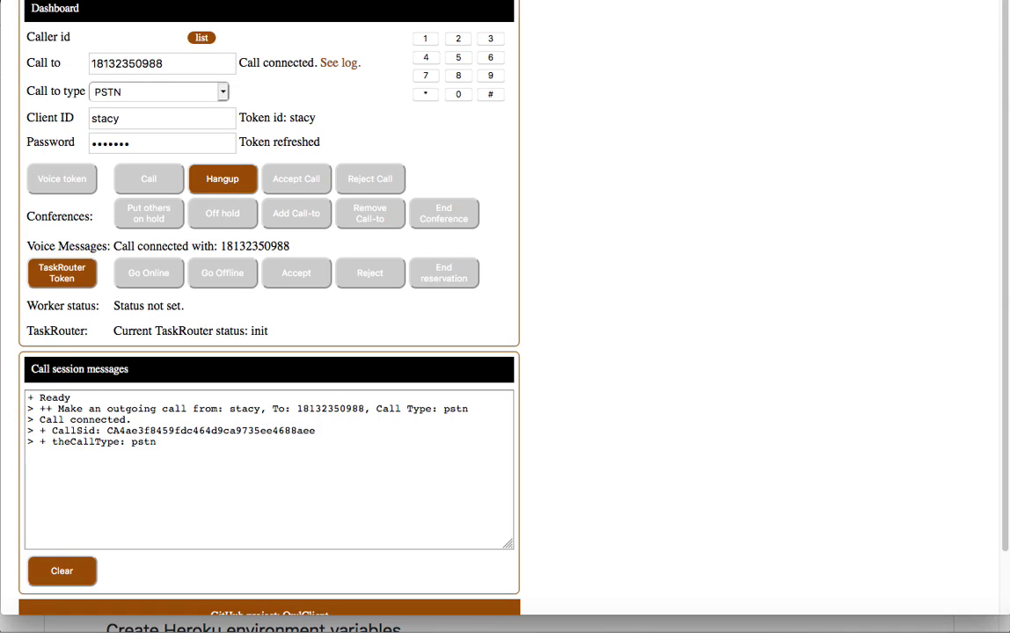
left_click(236, 177)
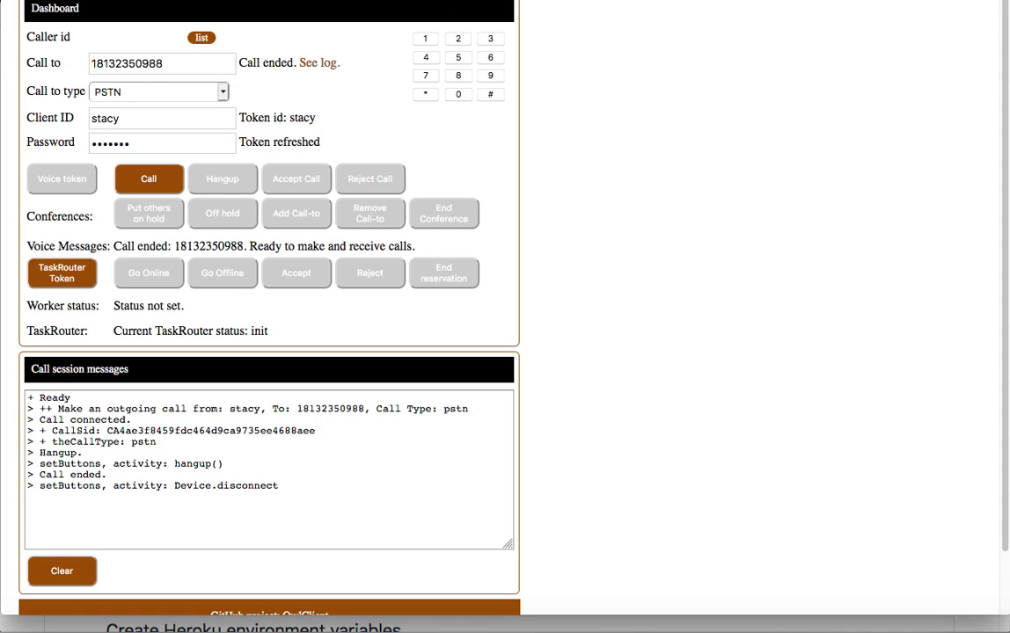
- Reload the Tasks list to confirm the voice task is now canceled
left_click(264, 1)
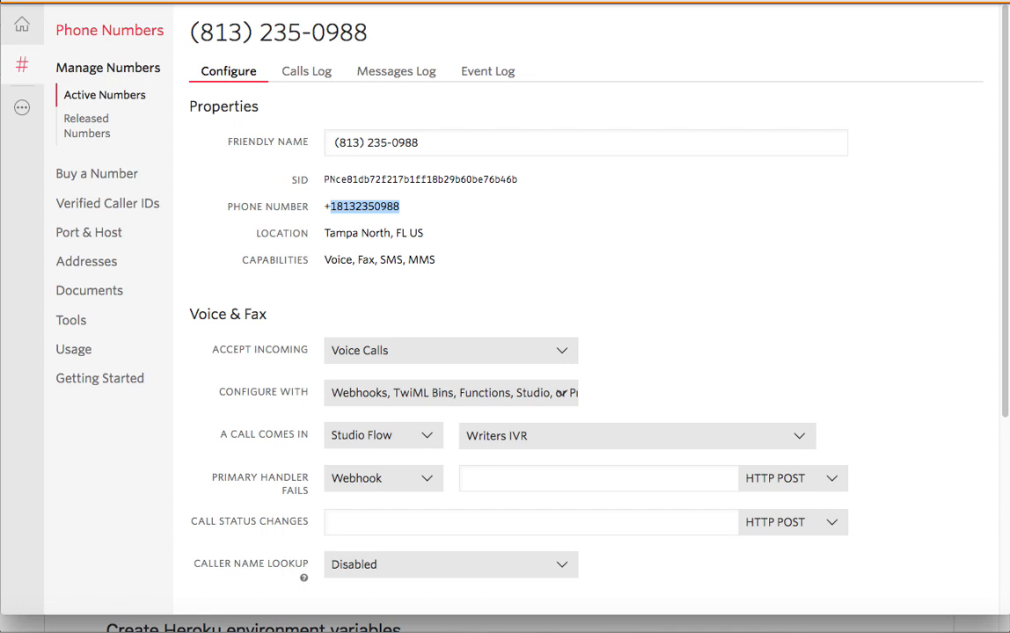
left_click(264, 1)
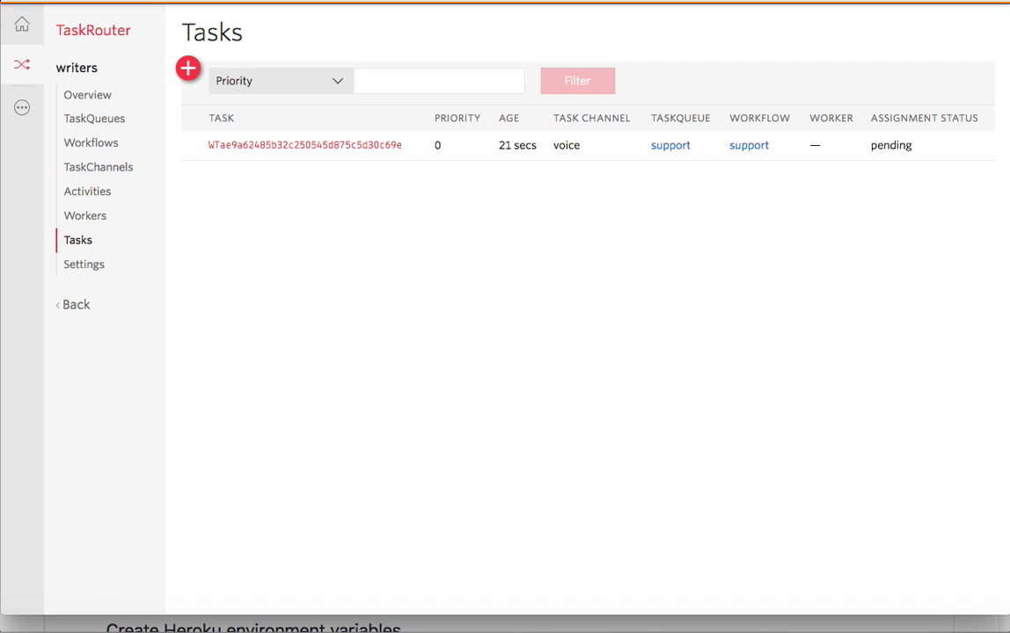
left_click(331, 2)
left_click(157, 625)
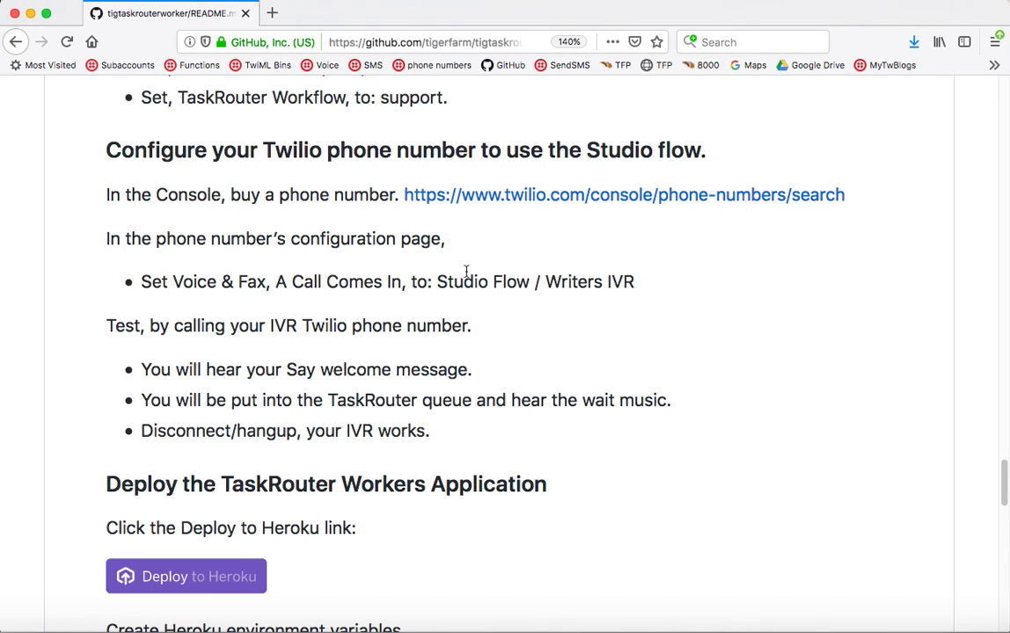
- Use Deploy to Heroku in the README's 'Deploy the TaskRouter Workers Application' section
scroll(457, 255, "down", 3)
scroll(466, 277, "down", 3)
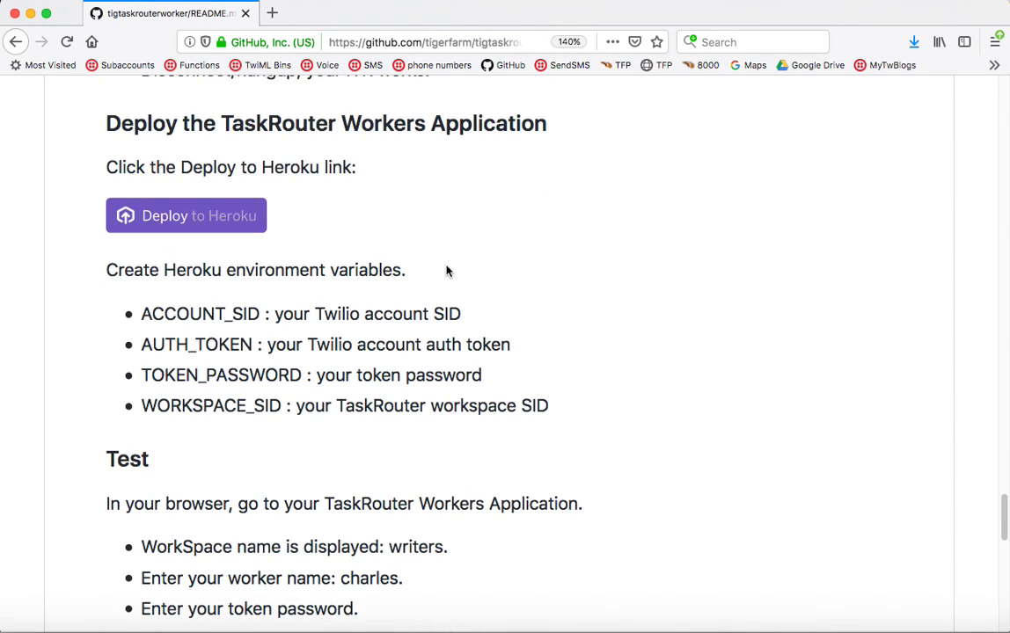
scroll(446, 268, "down", 1)
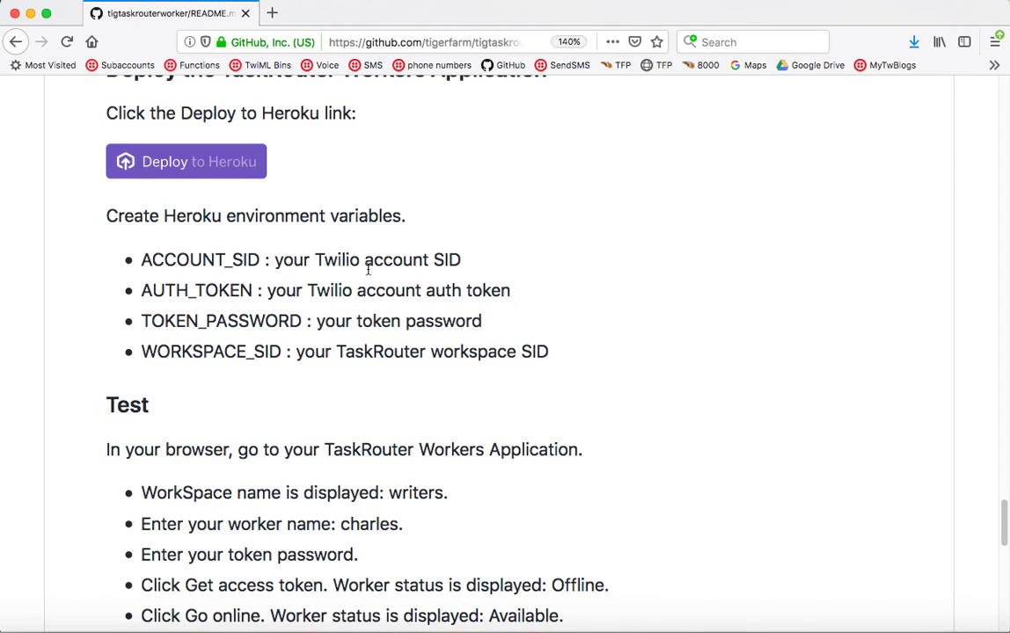
left_click(0, 304)
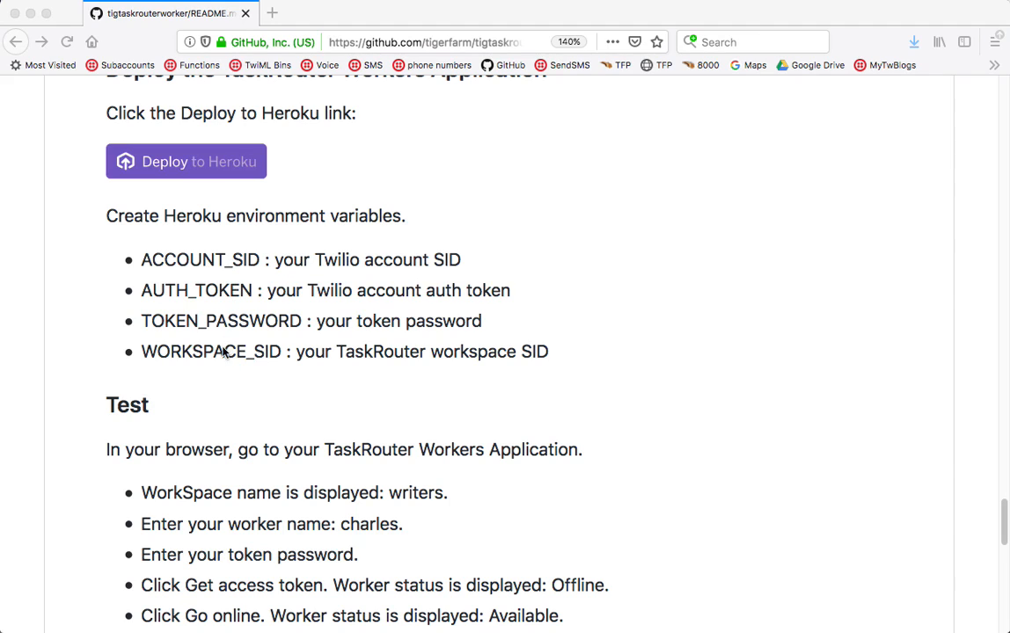
left_click(231, 170)
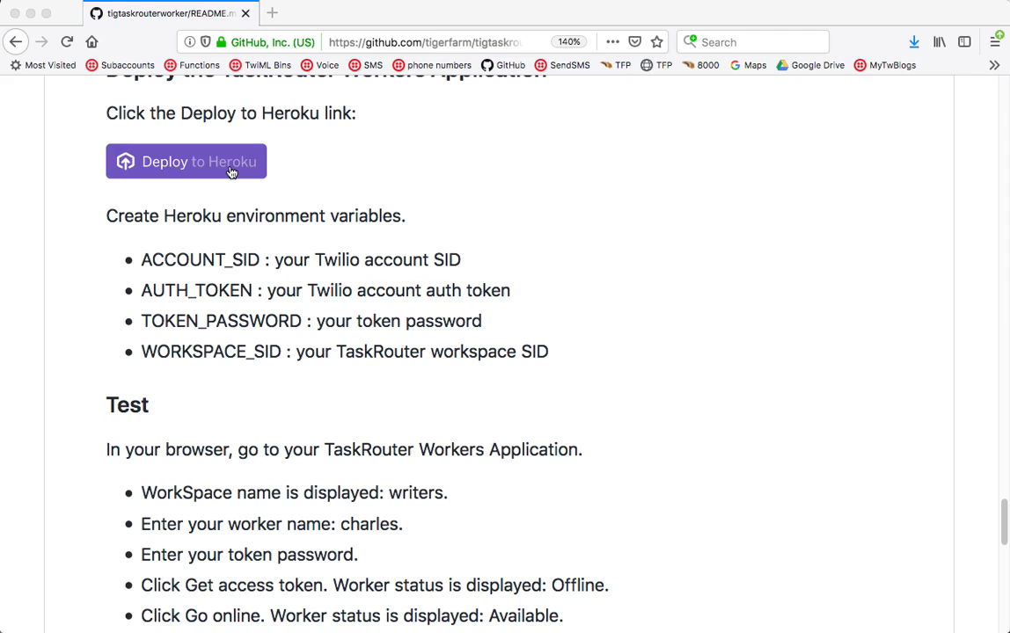
left_click(183, 166)
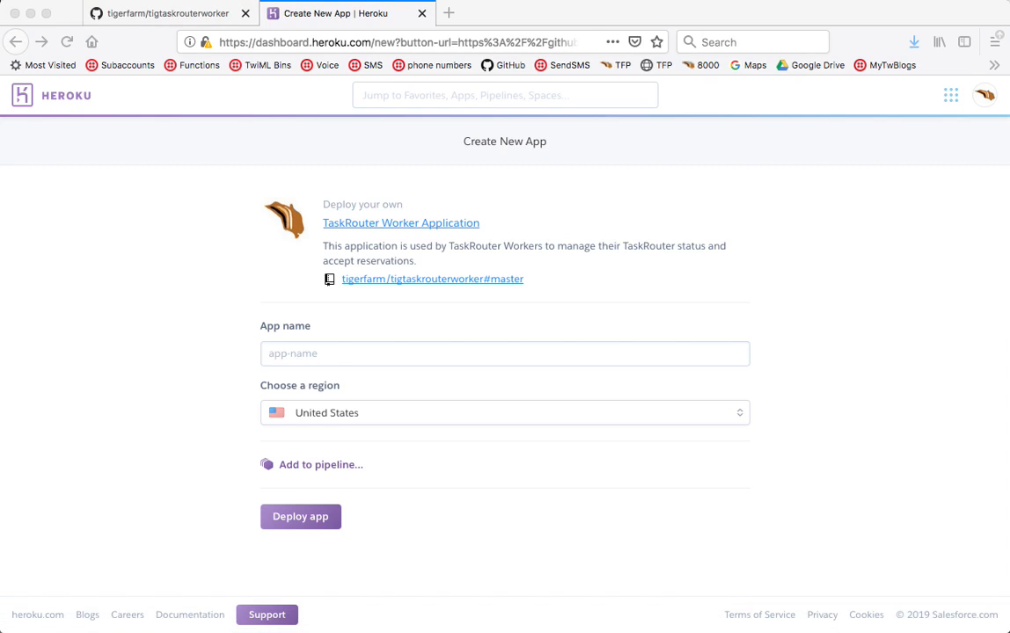
- Name the new app tigtaskrouterworker, keep the United States region, and deploy it
left_click(330, 353)
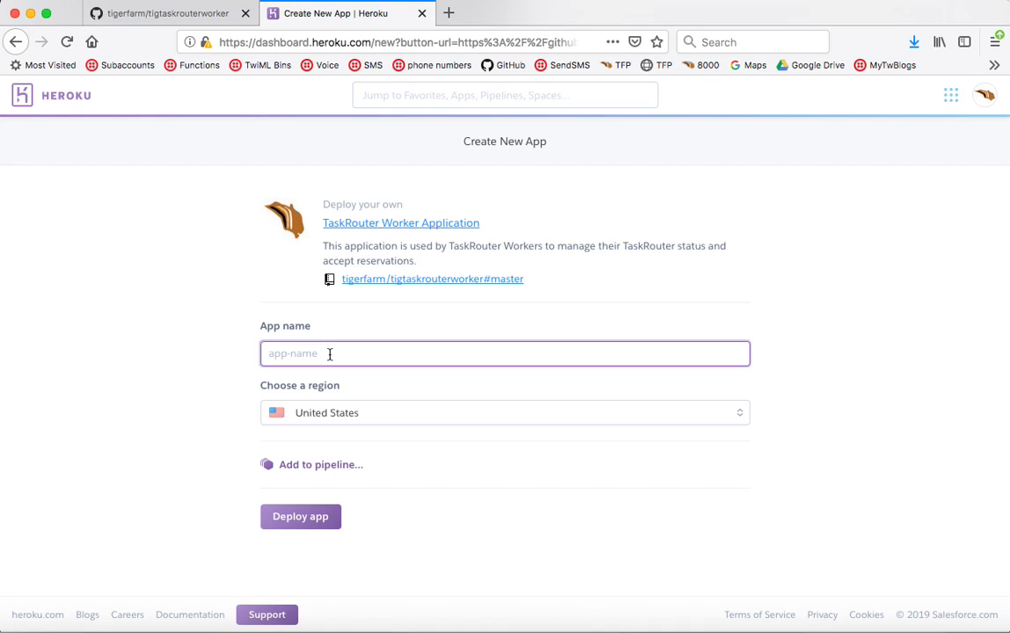
type("tigtaskrouterworker")
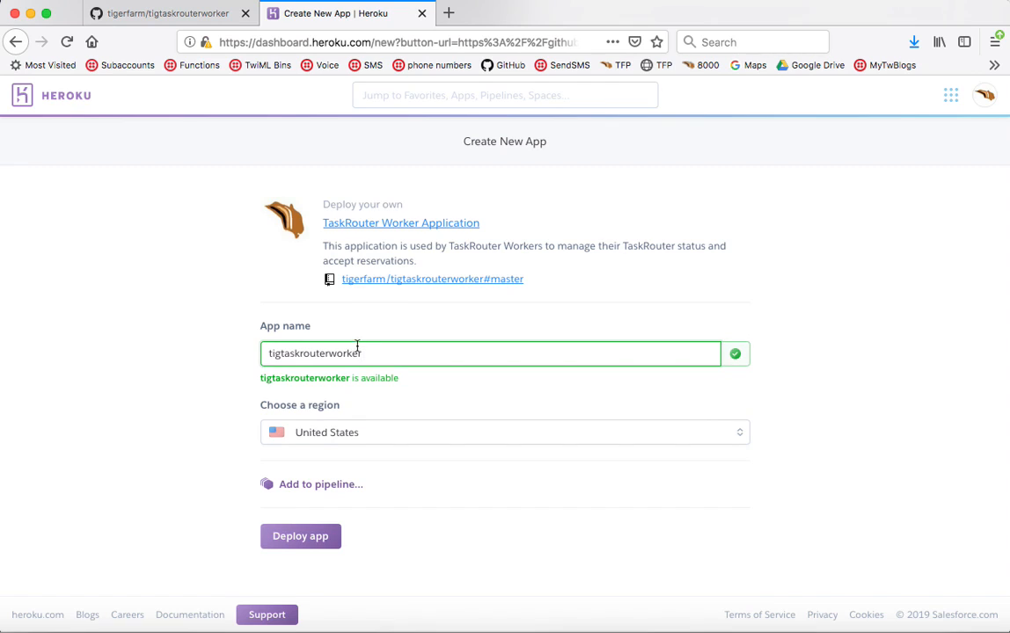
left_click(304, 543)
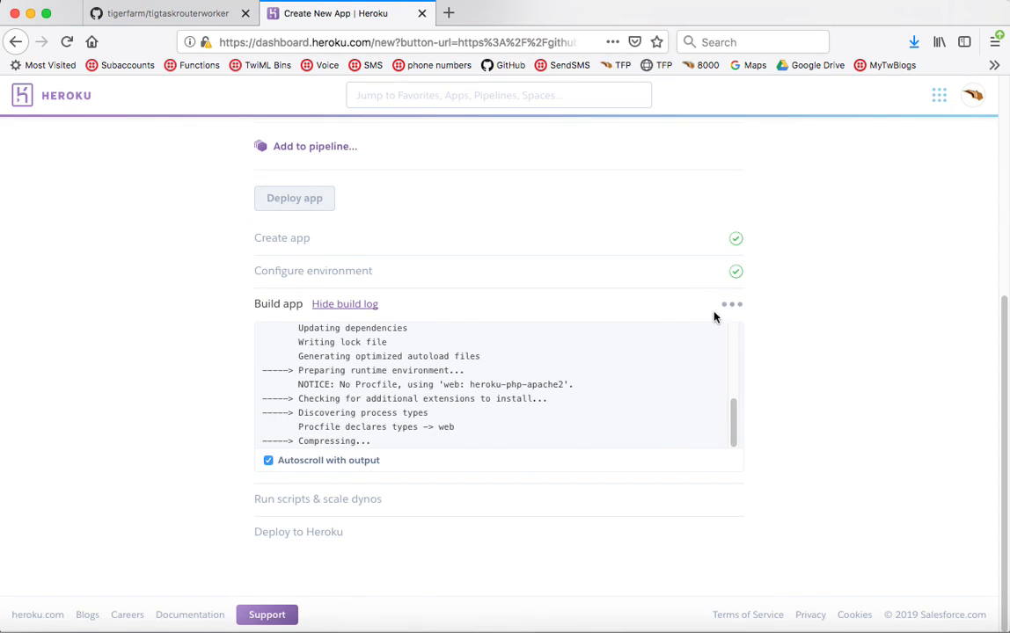
- Review the GitHub README while the build runs, then return to the deployment progress
left_click(193, 12)
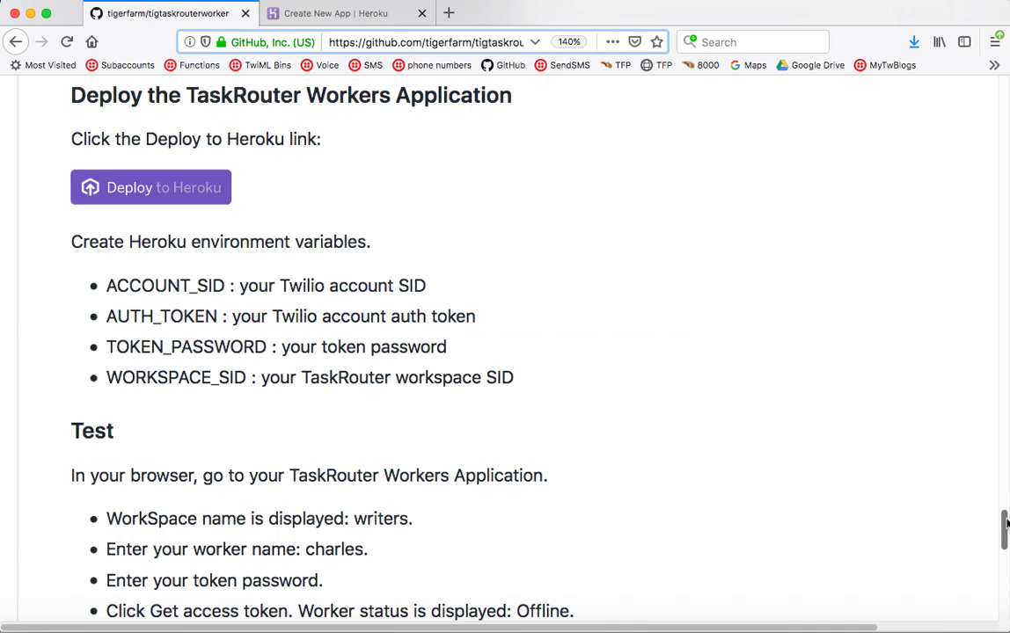
left_click_drag(1006, 525, 972, 141)
scroll(971, 145, "down", 5)
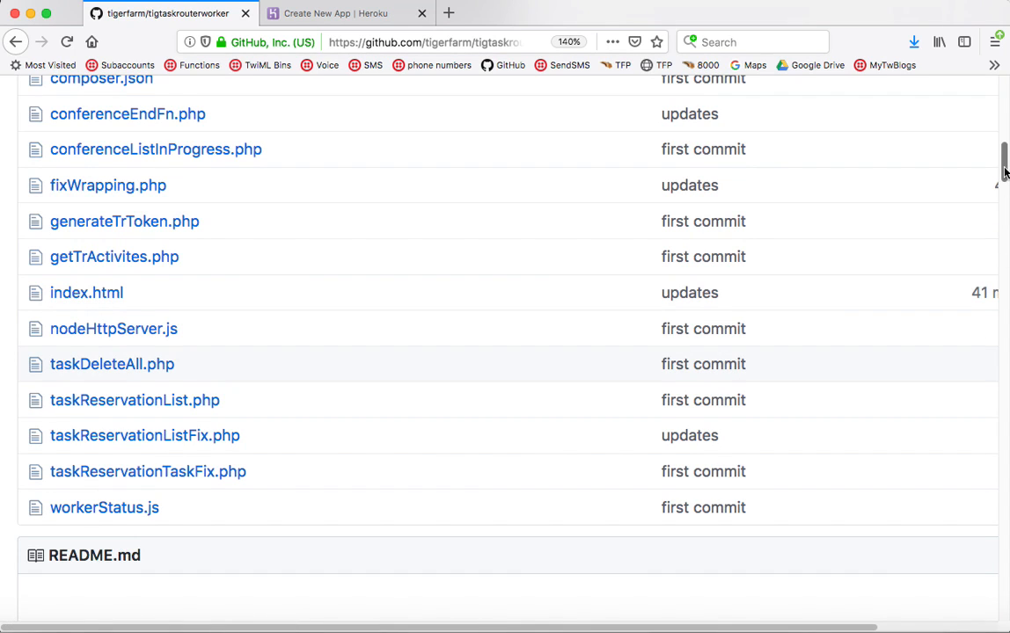
left_click_drag(1004, 171, 1004, 526)
left_click(360, 14)
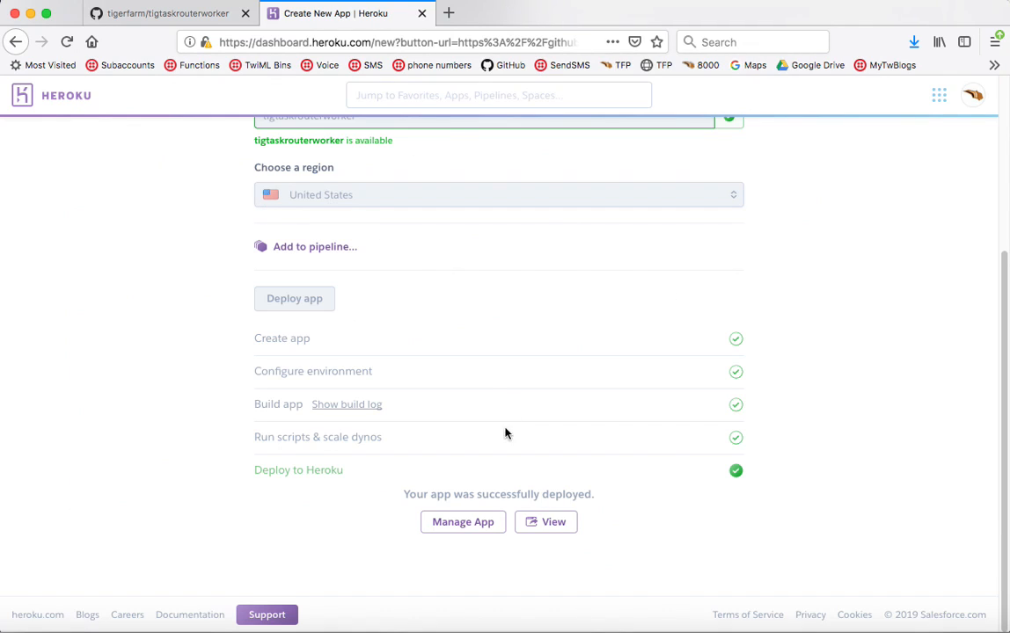
- Open tigtaskrouterworker's Settings and reveal its config vars
left_click(461, 525)
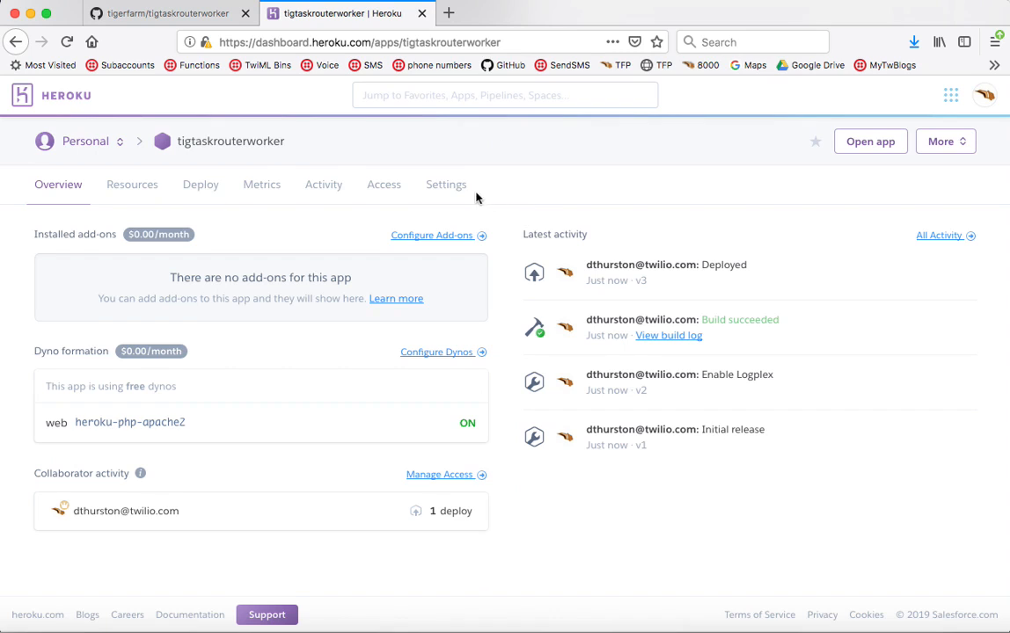
left_click(451, 188)
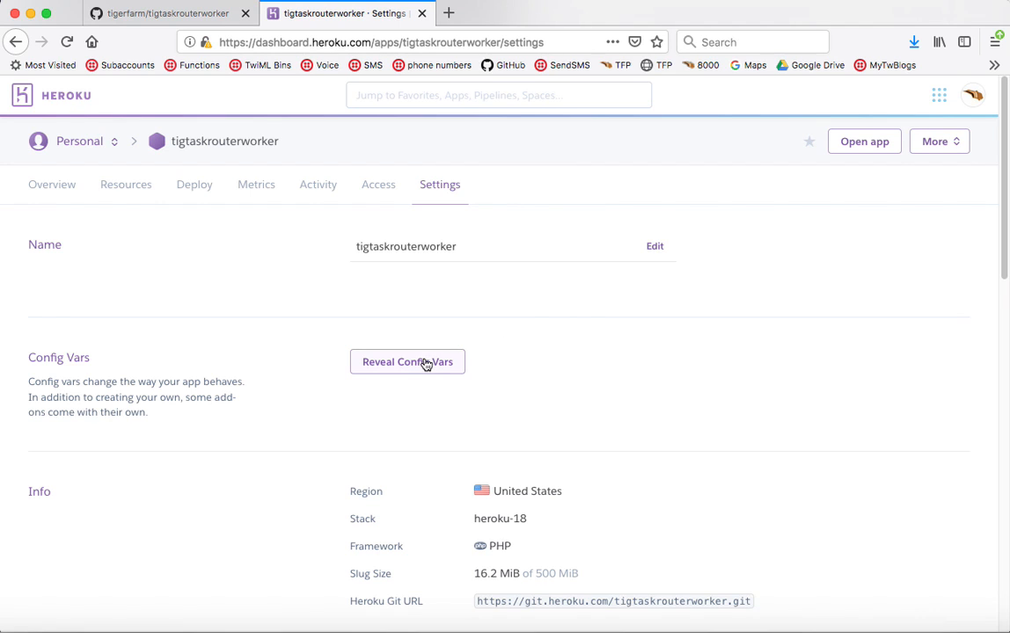
left_click(426, 366)
scroll(655, 347, "down", 2)
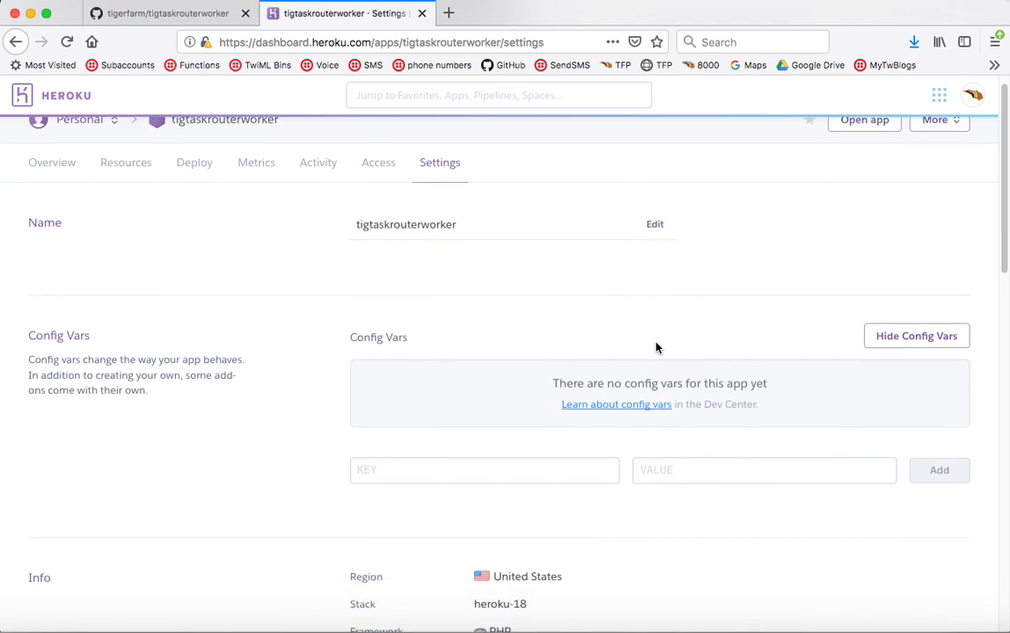
scroll(655, 348, "down", 2)
- Enter ACCOUNT_SID, copied from the README, as the new config var key
left_click(200, 13)
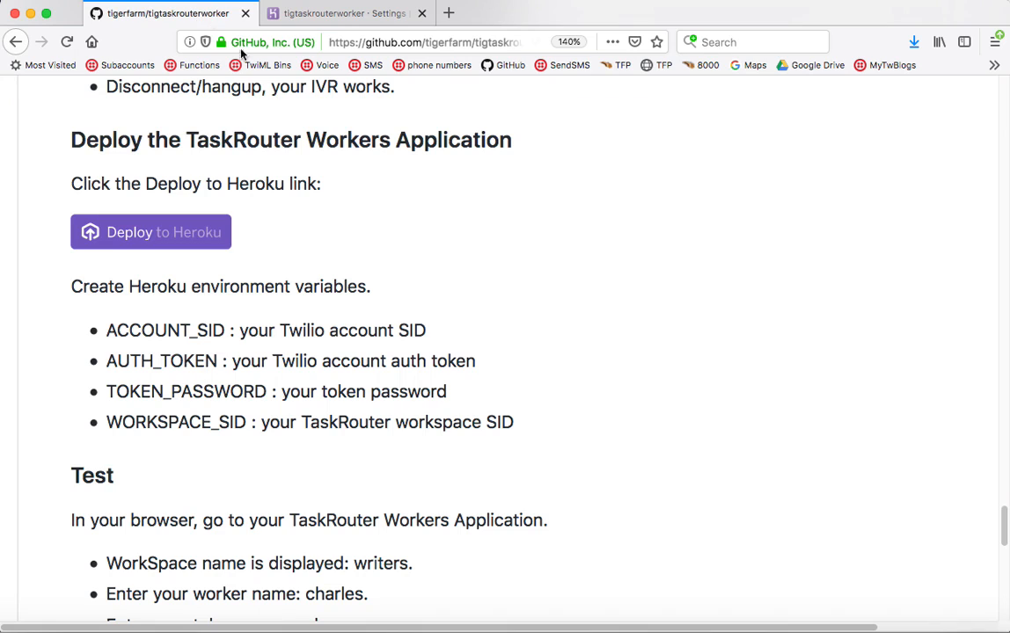
double_click(138, 332)
key("super+c")
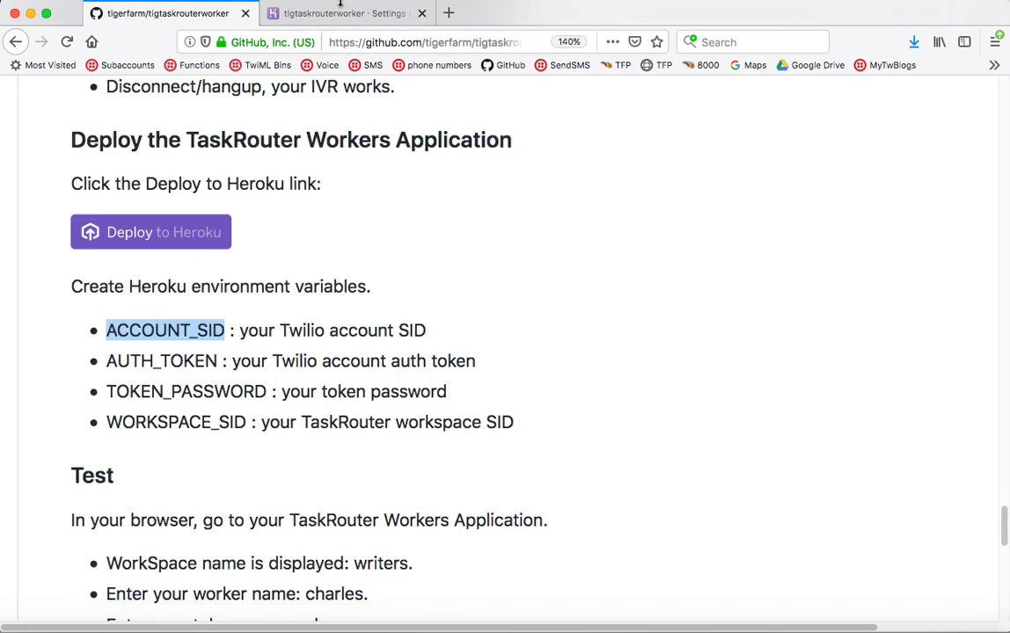
left_click(304, 8)
left_click(509, 322)
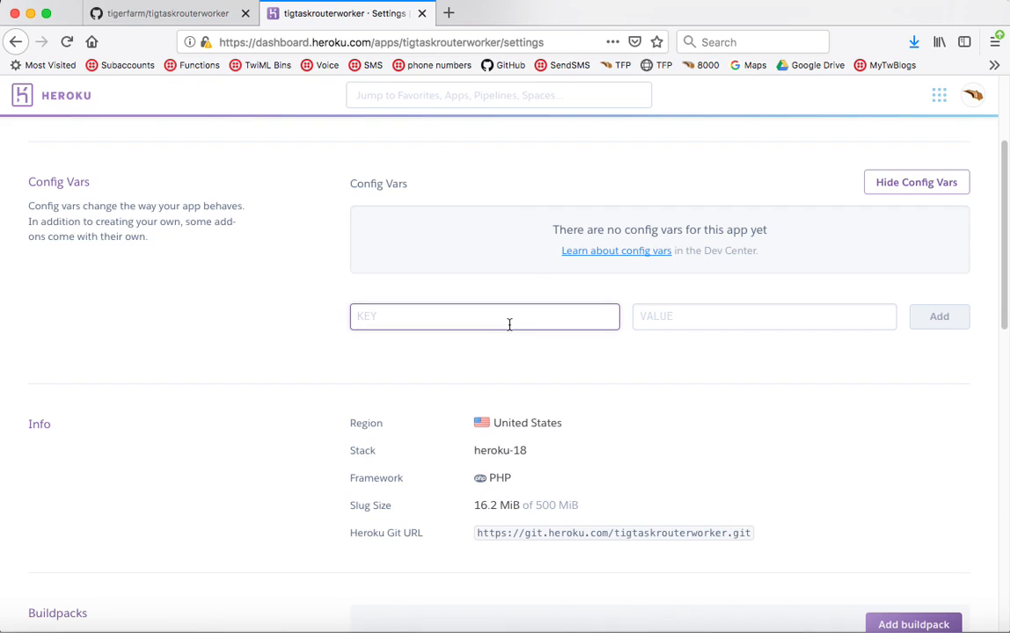
key("super+v")
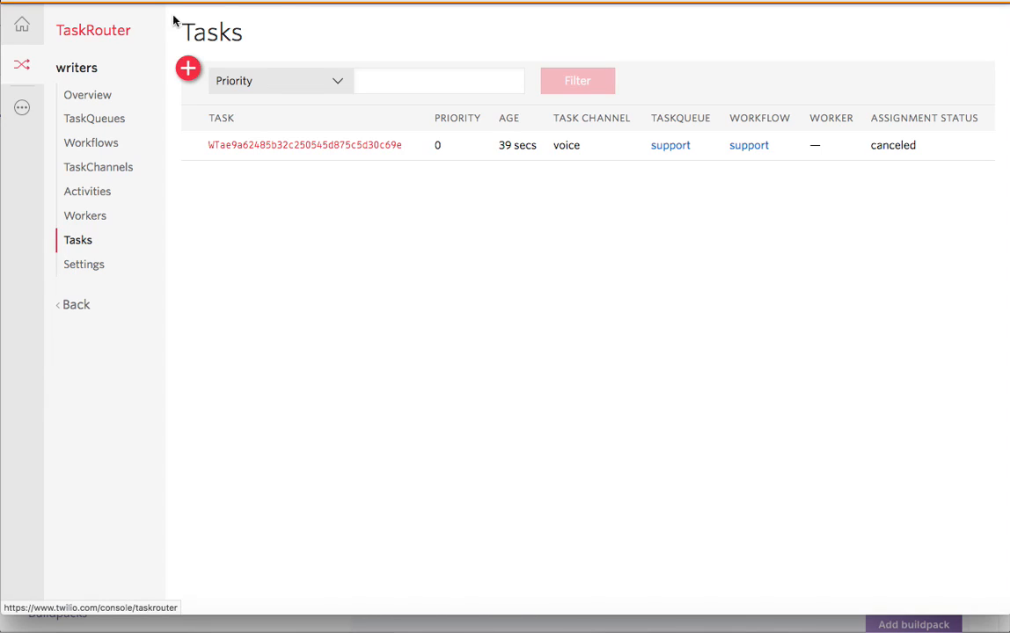
- Copy the account SID from Twilio Console home and add it as ACCOUNT_SID's value
right_click(21, 26)
left_click(67, 31)
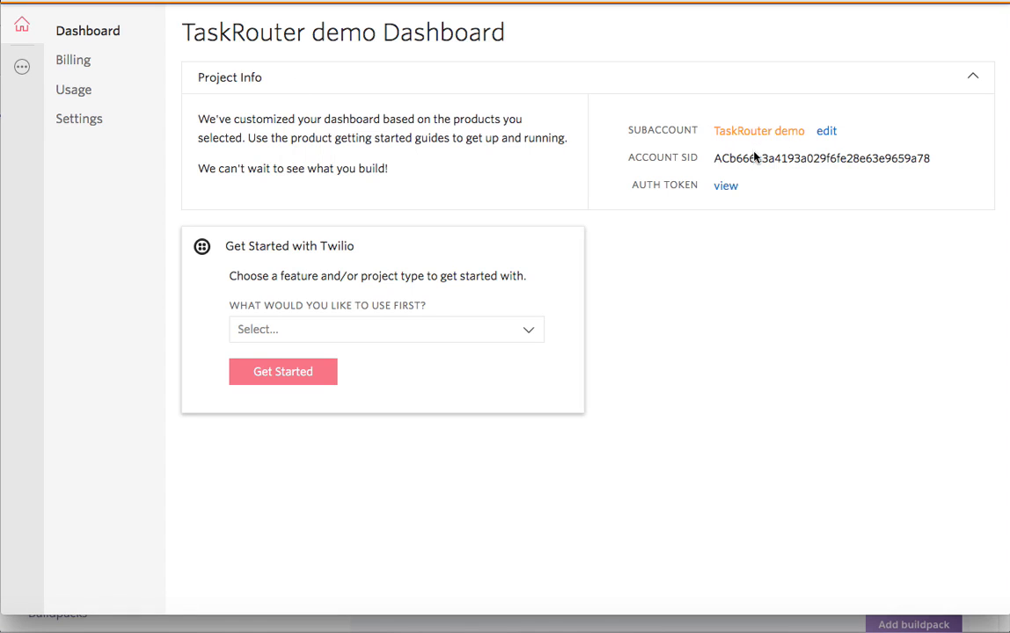
left_click(753, 158)
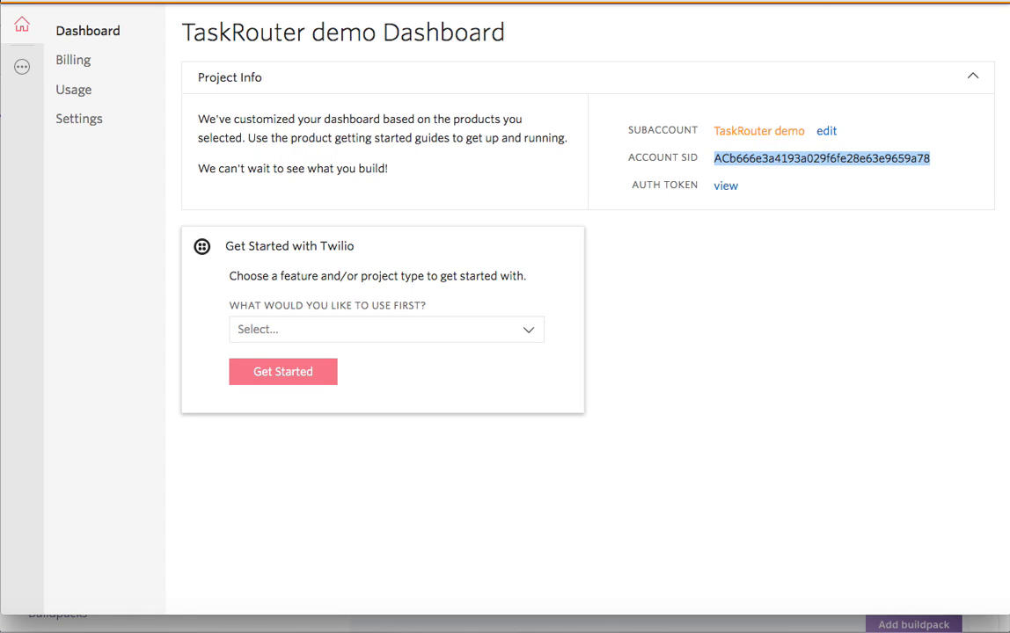
left_click(487, 626)
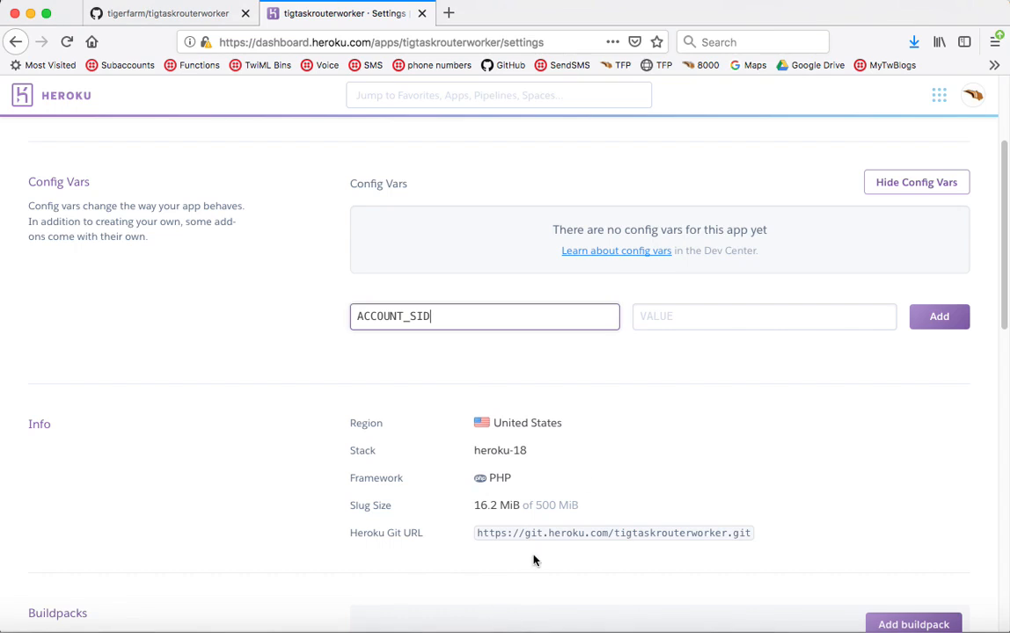
left_click(686, 320)
key("super+v")
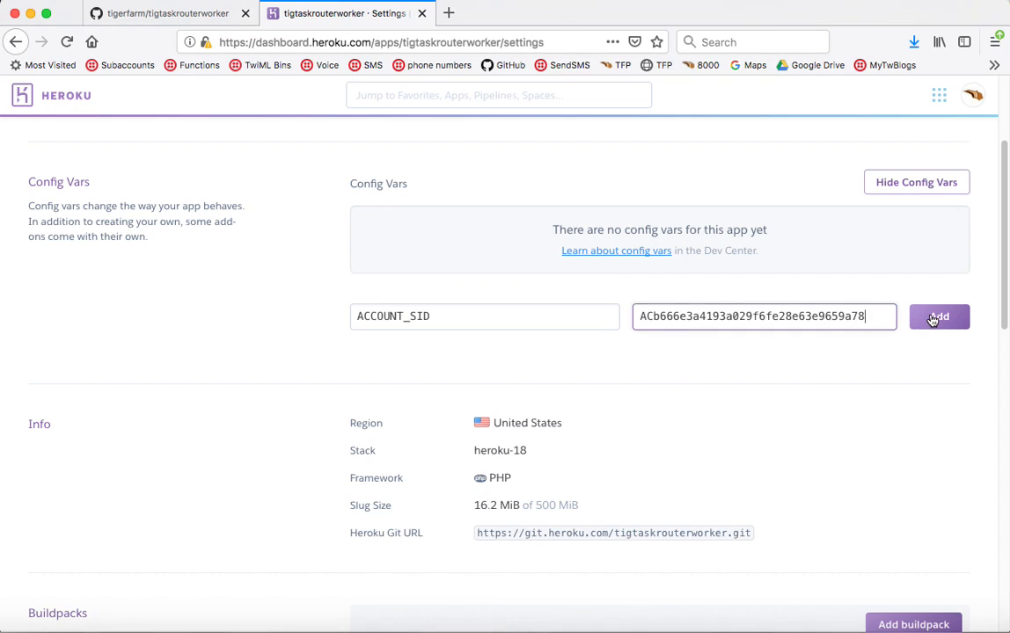
left_click(934, 319)
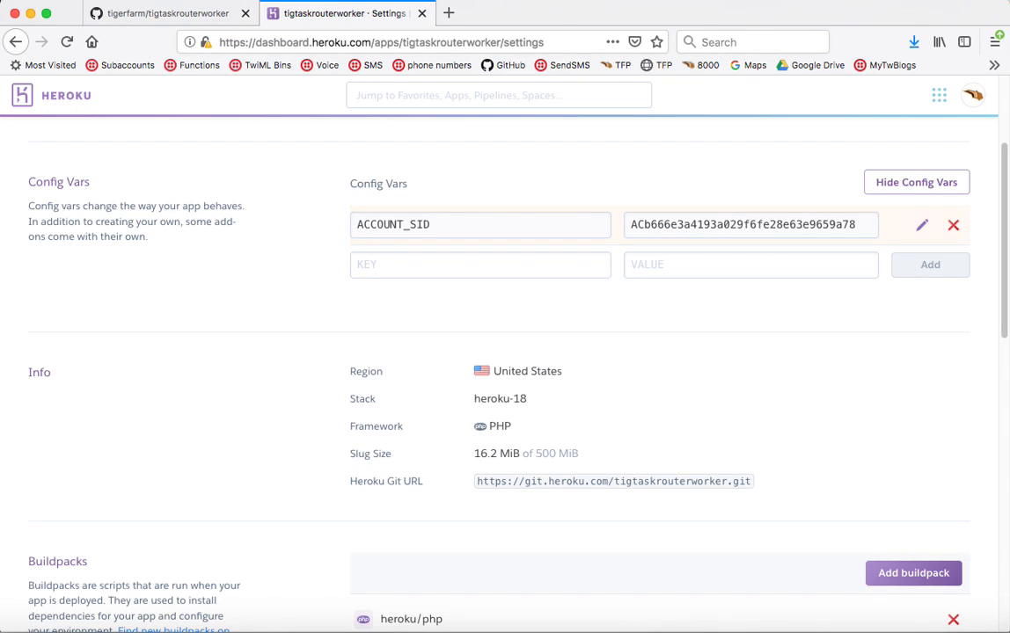
- Copy the Twilio auth token and paste it as the next config var value
key("super+Tab")
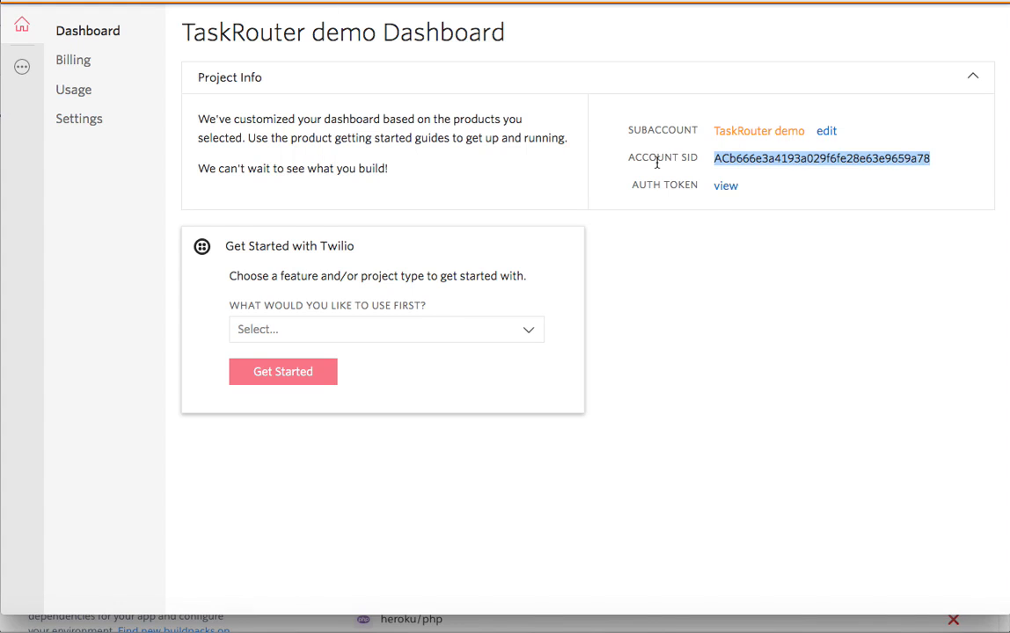
left_click(724, 188)
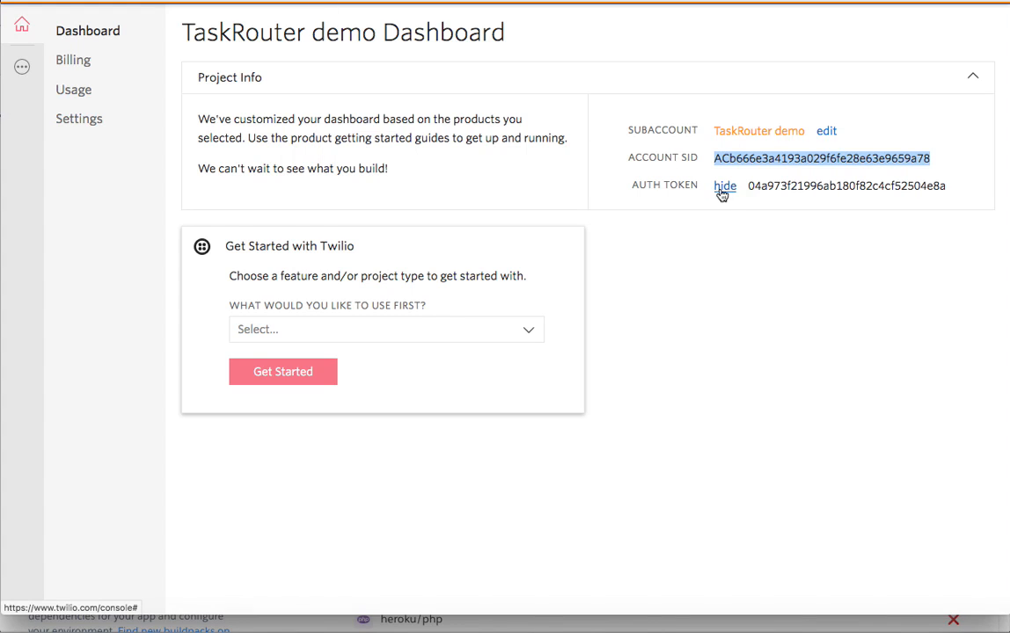
double_click(788, 188)
key("super+c")
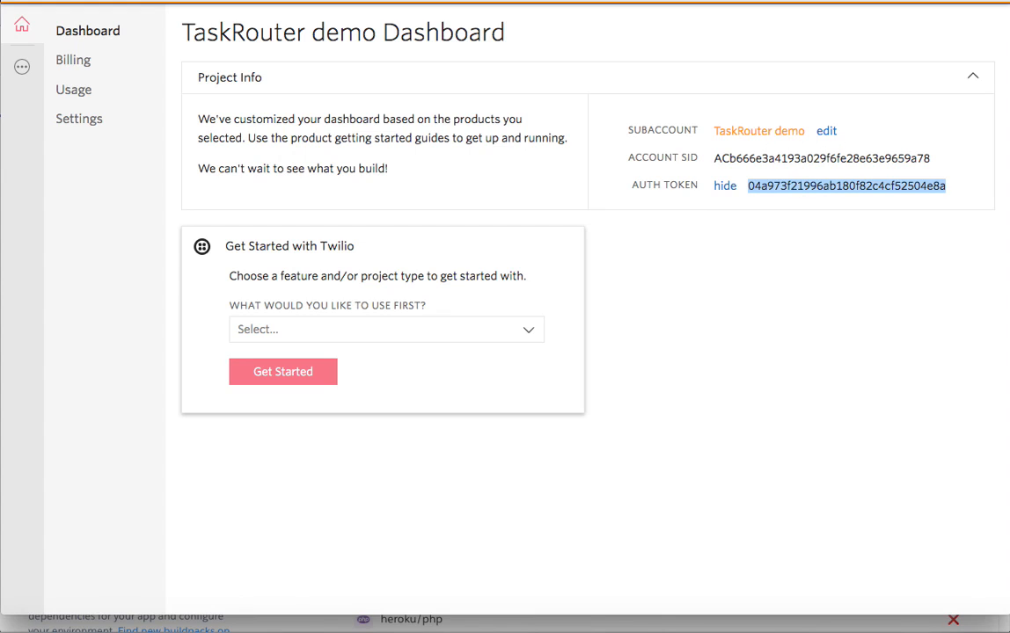
left_click(505, 627)
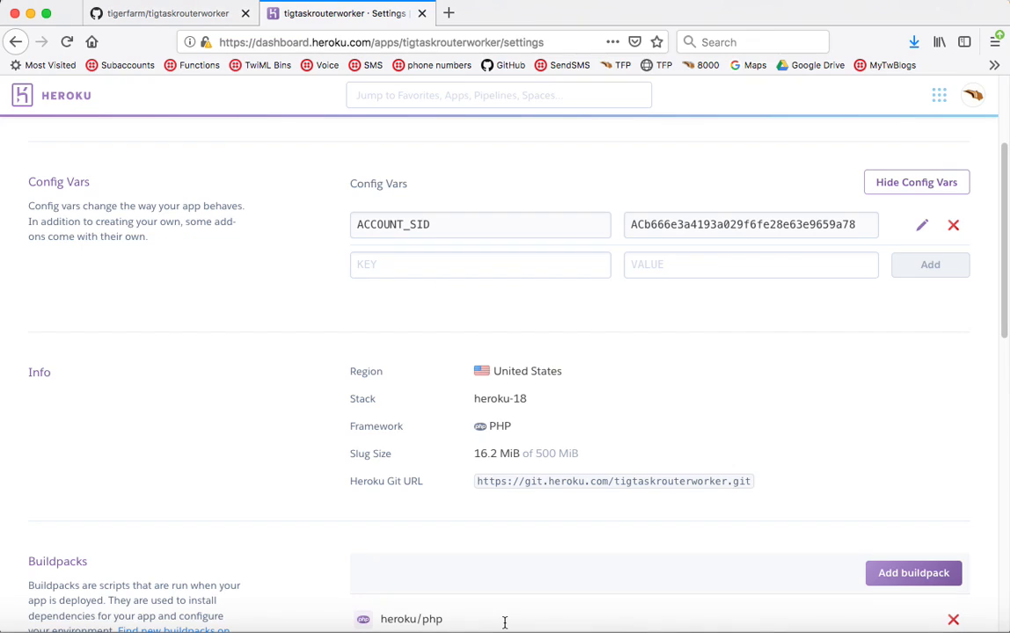
left_click(660, 266)
key("super+v")
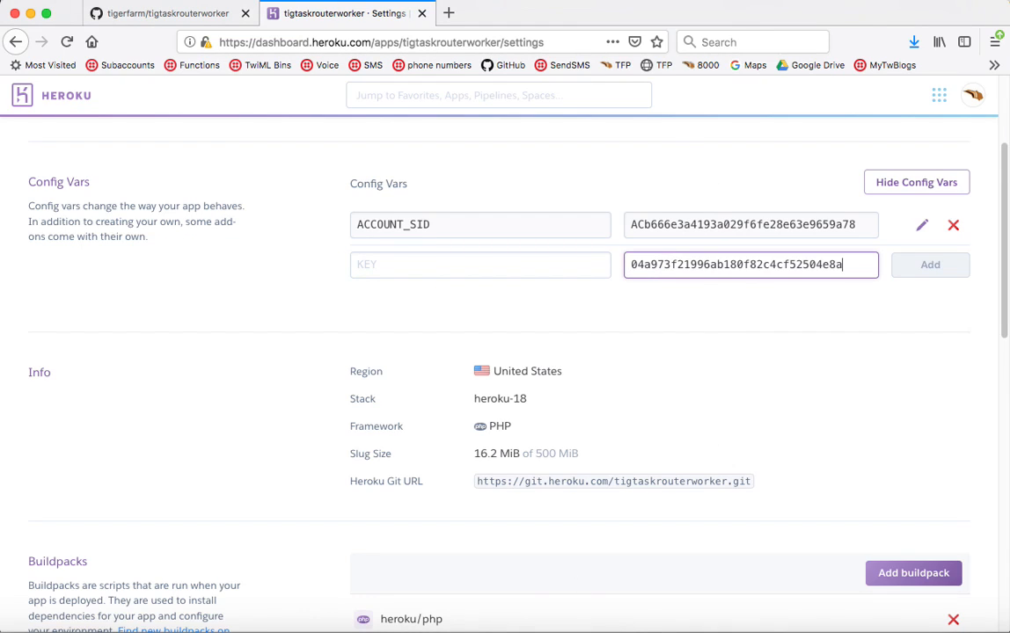
- Copy AUTH_TOKEN from the README as the key and add the config var
left_click(216, 13)
double_click(189, 360)
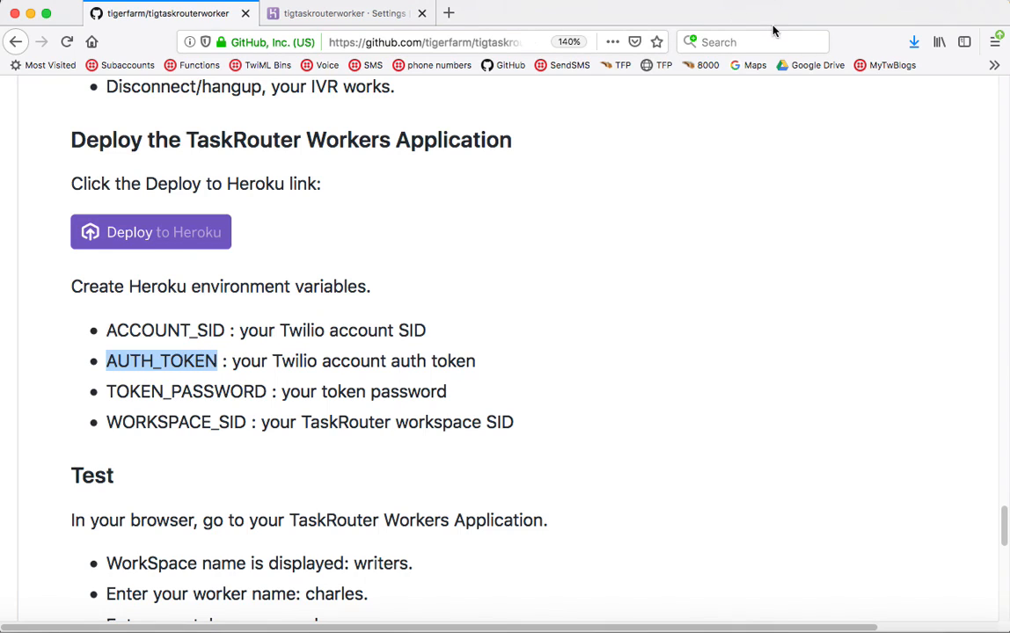
left_click(338, 13)
left_click(567, 261)
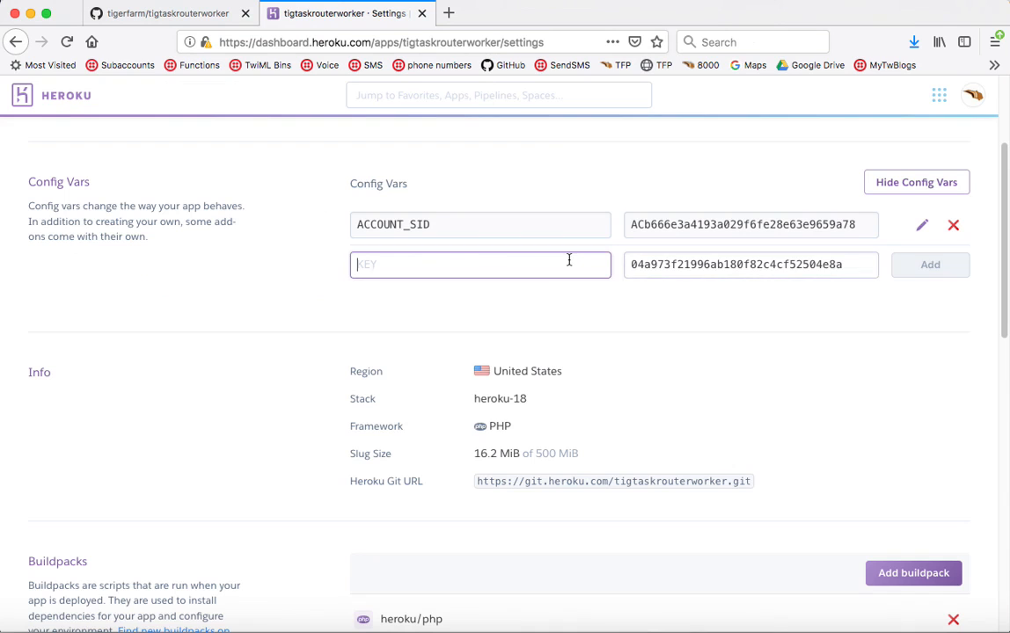
key("super+v")
left_click(948, 267)
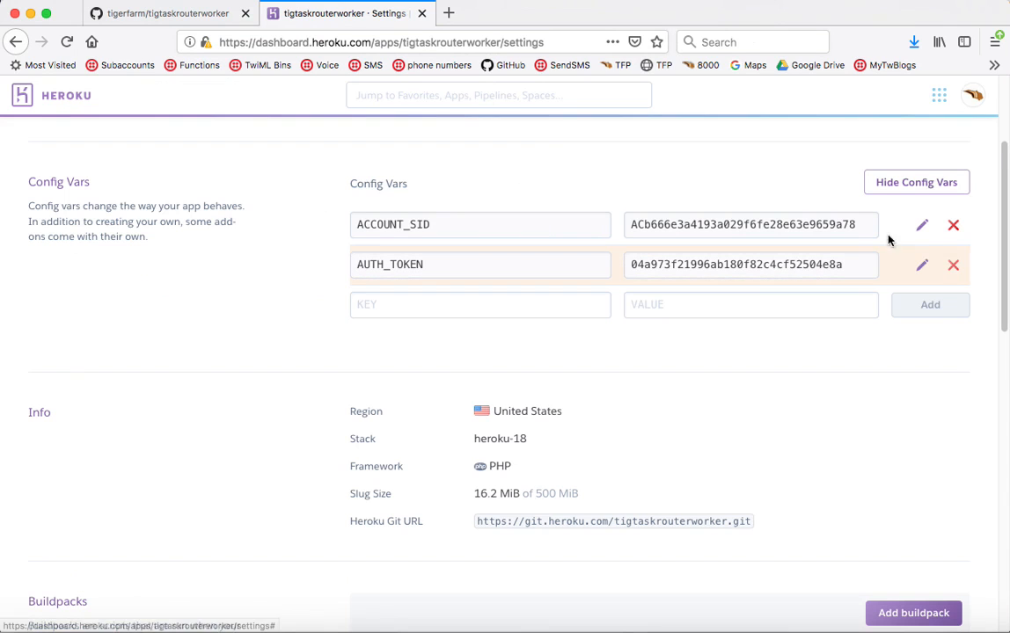
left_click(218, 15)
- Add a TOKEN_PASSWORD config var in Heroku with the token password as its value
double_click(176, 392)
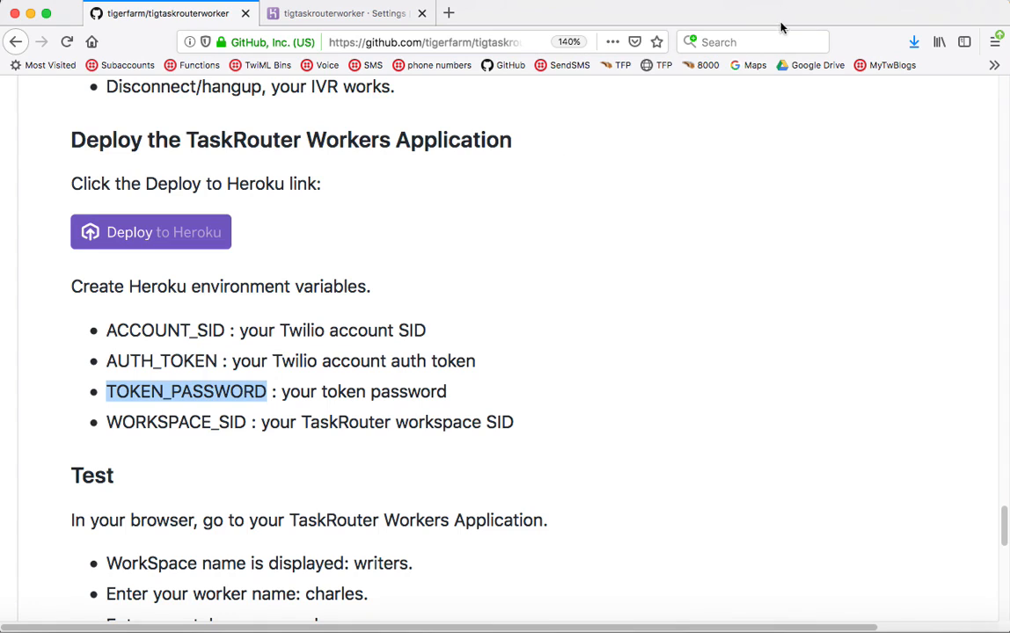
left_click(396, 12)
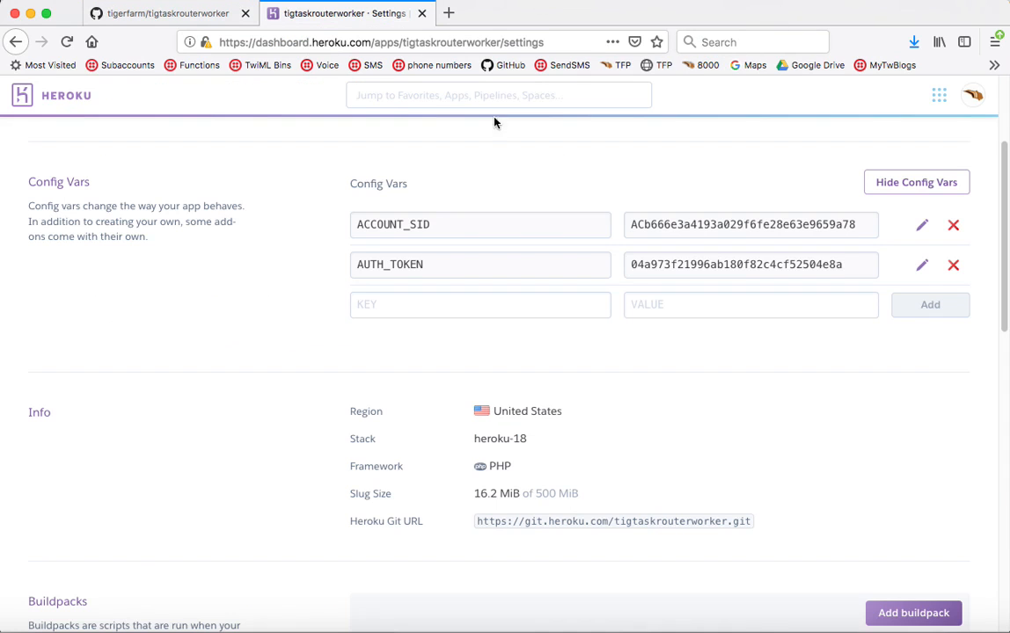
left_click(561, 295)
key("ctrl+v")
left_click(694, 305)
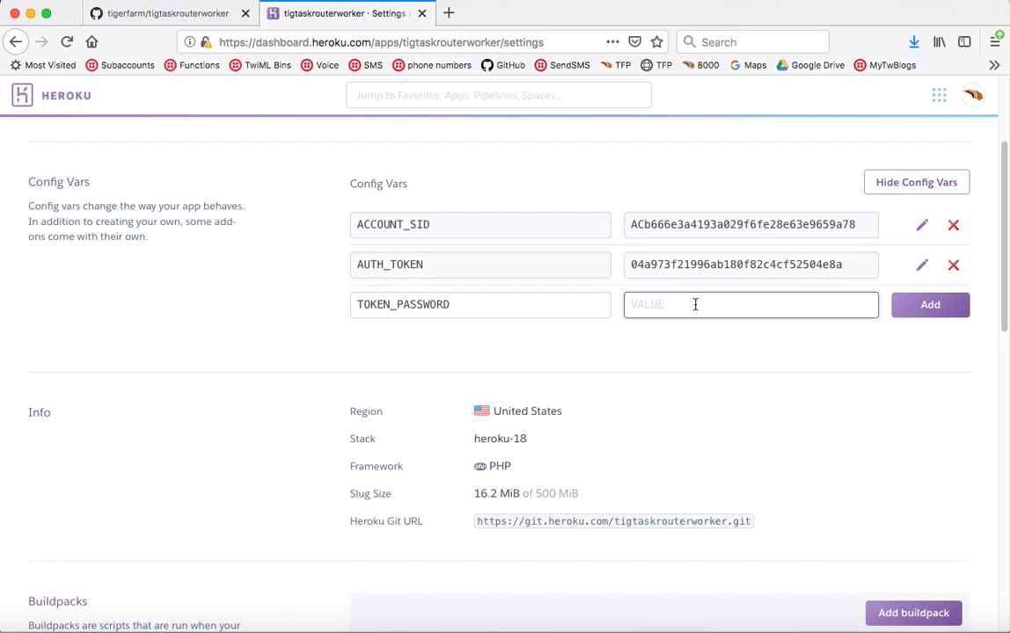
left_click(911, 315)
- Copy the WORKSPACE_SID name from the readme and start a new Heroku config var key
left_click(138, 13)
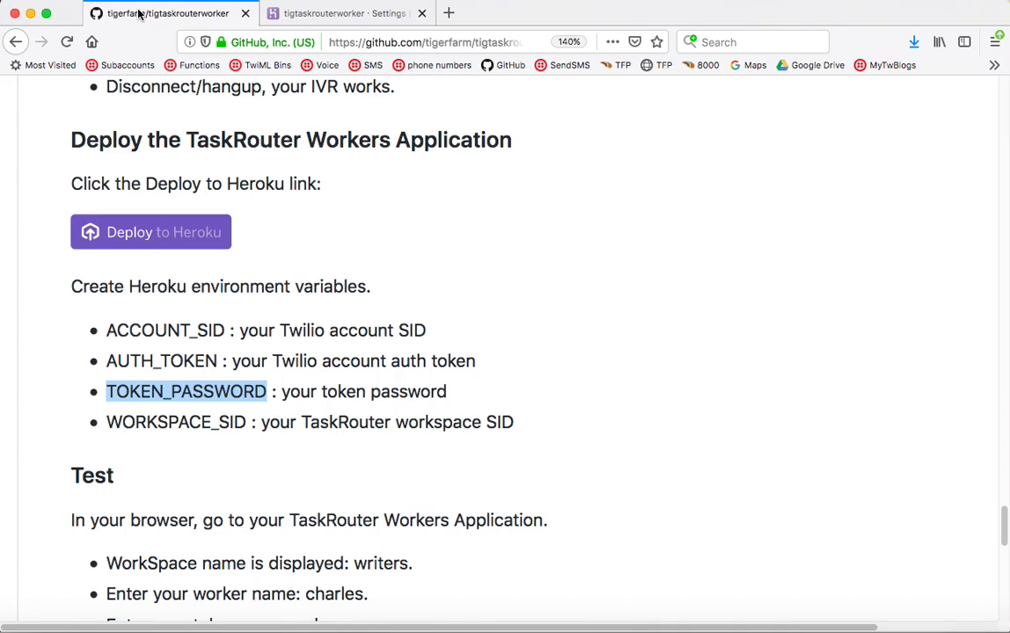
double_click(172, 421)
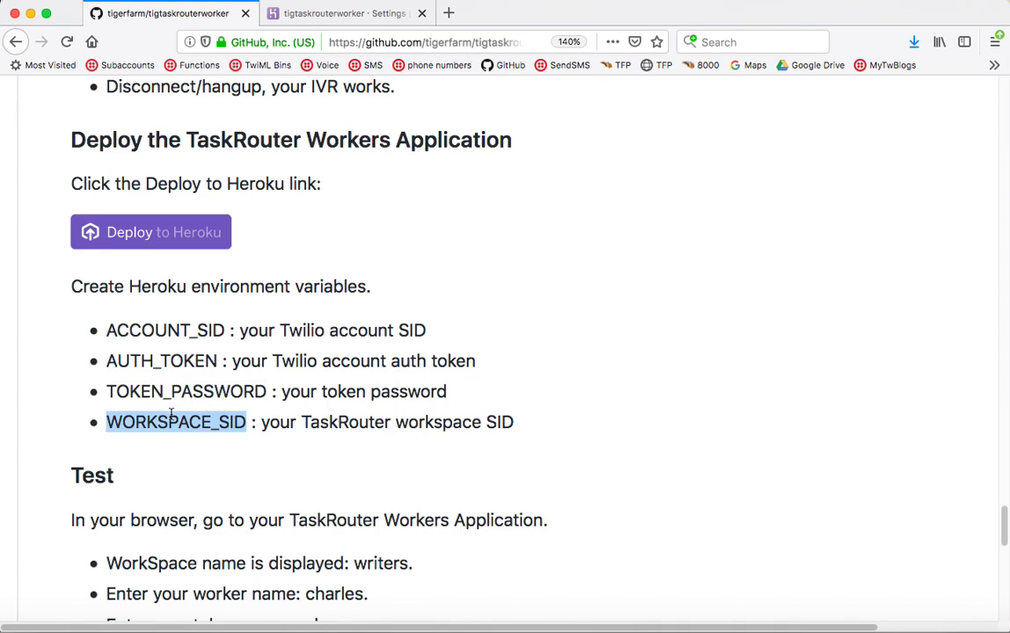
left_click(333, 13)
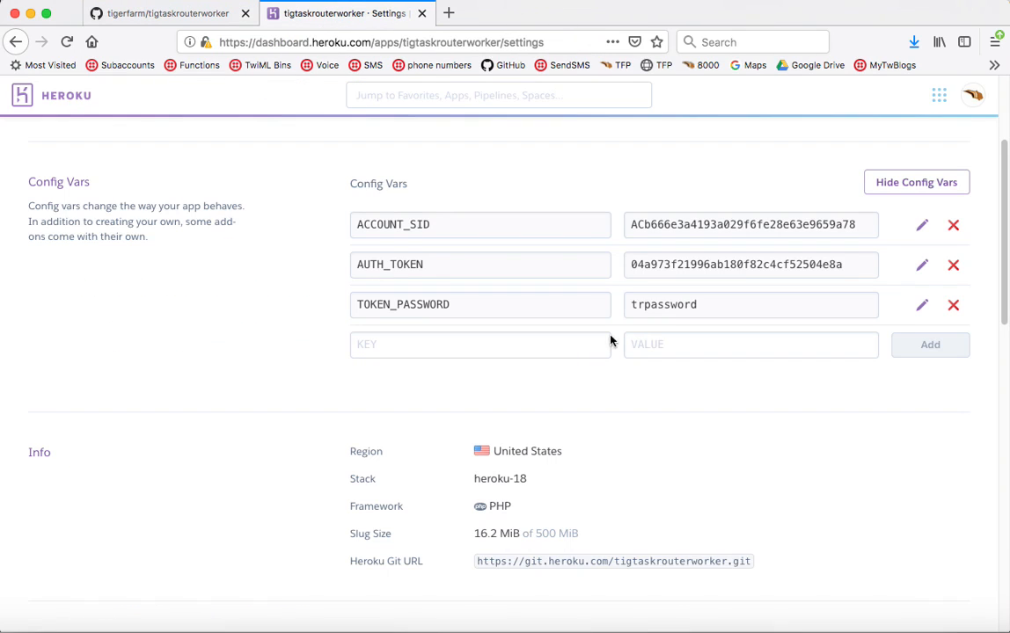
left_click(585, 344)
- Enter WORKSPACE_SID as the key and copy the writers workspace SID from the TaskRouter dashboard
key("super+v")
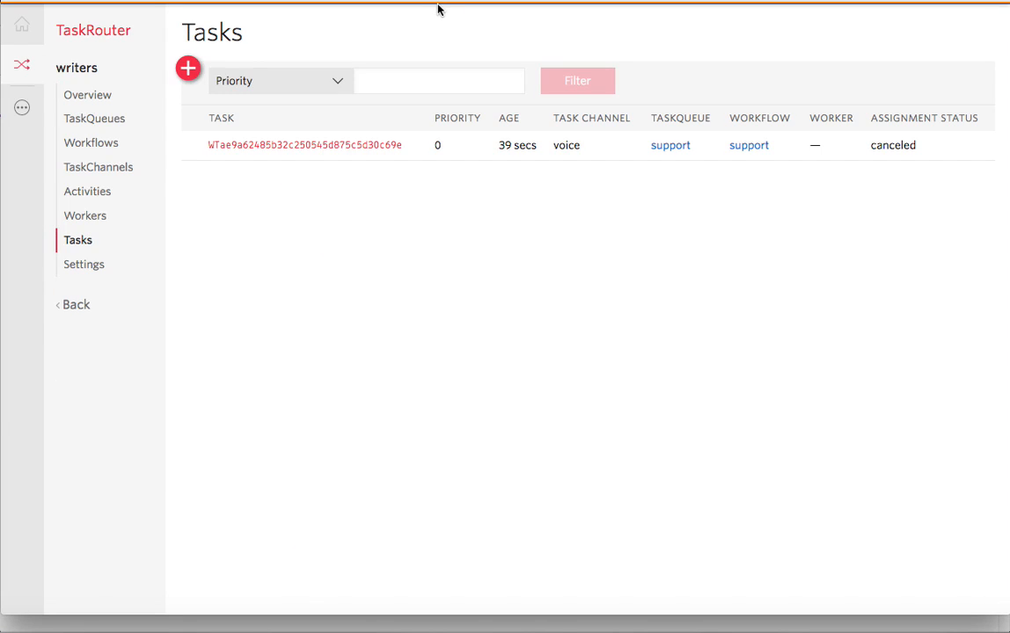
right_click(88, 70)
left_click(111, 85)
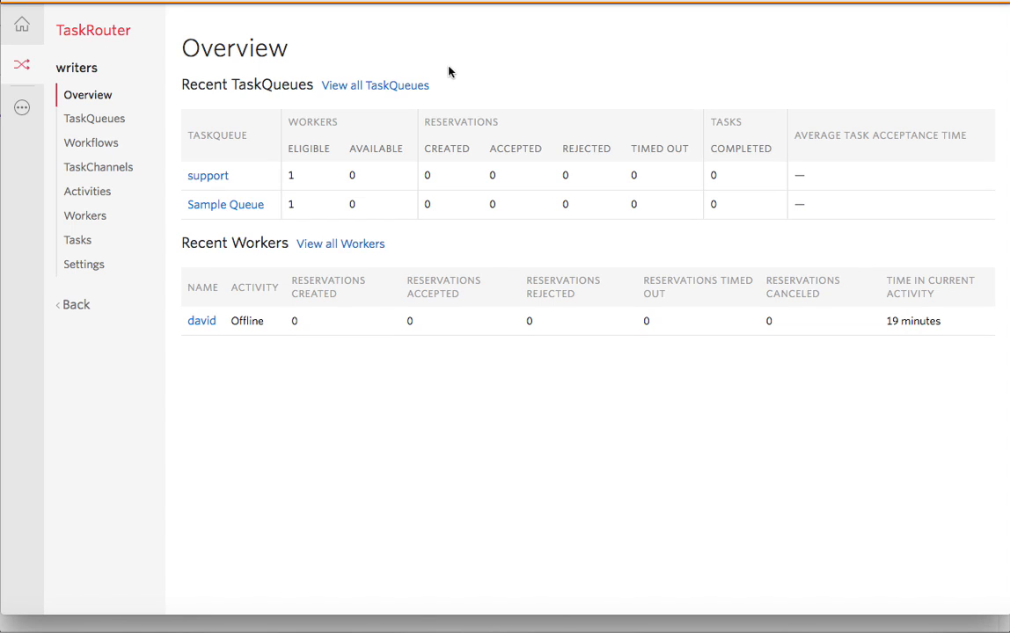
left_click(102, 38)
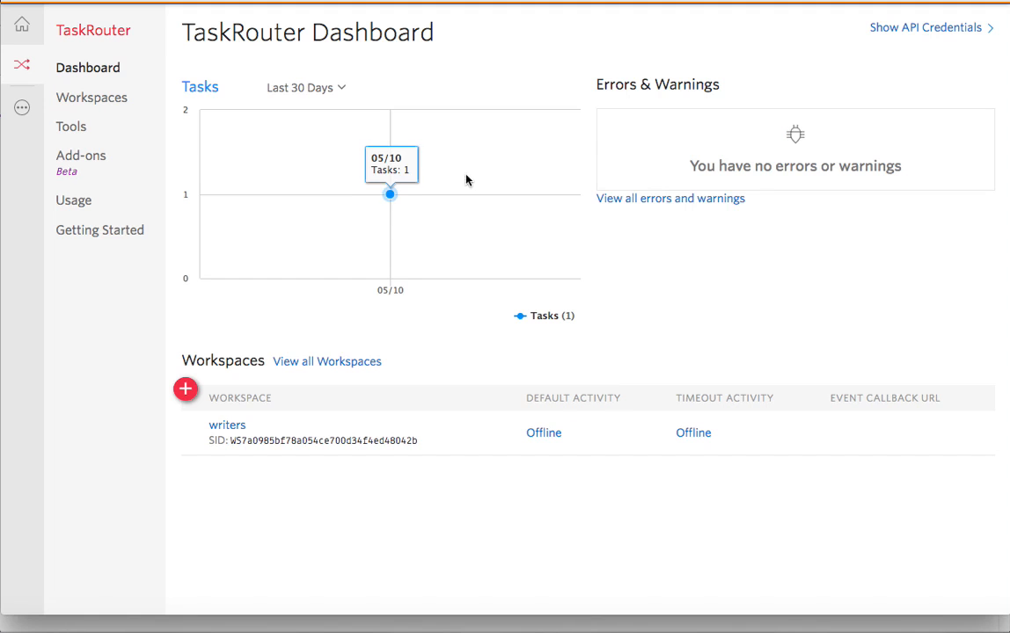
double_click(293, 440)
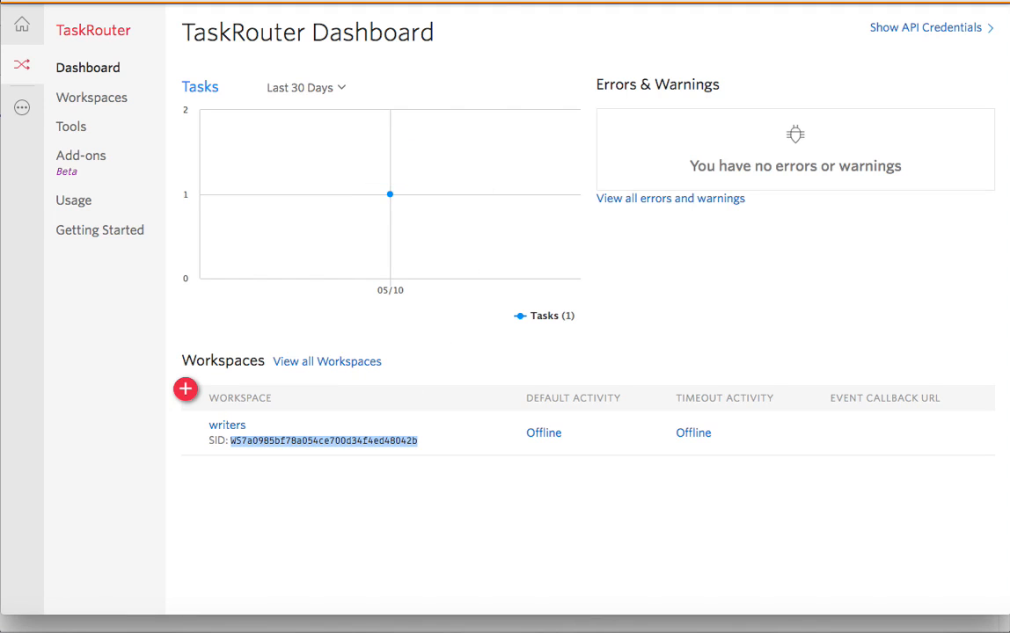
- Paste the writers SID as the value and add the WORKSPACE_SID config var
left_click(298, 625)
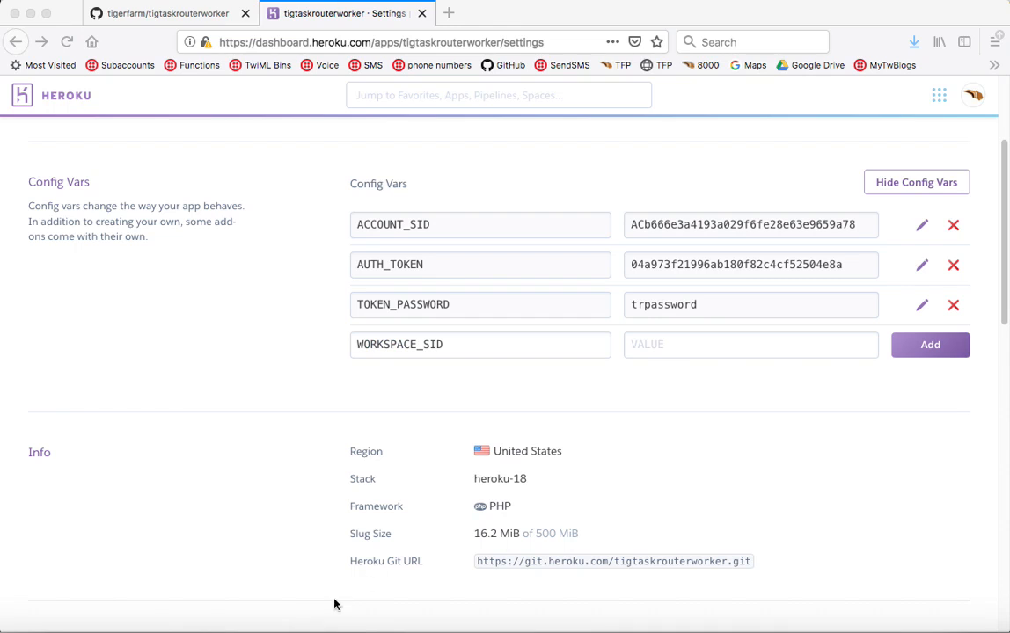
left_click(723, 341)
key("super+v")
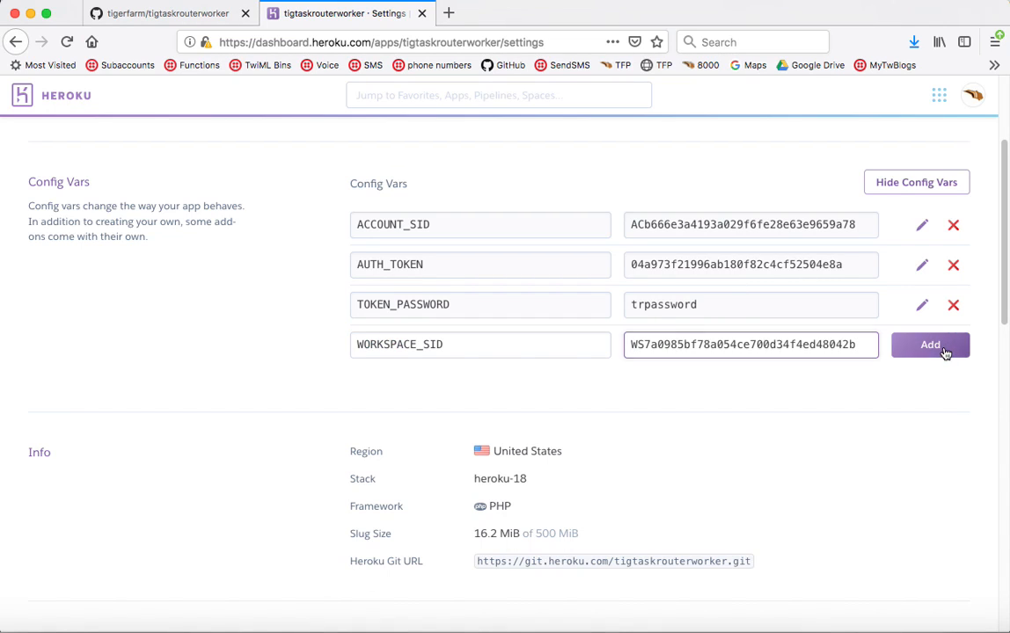
left_click(945, 347)
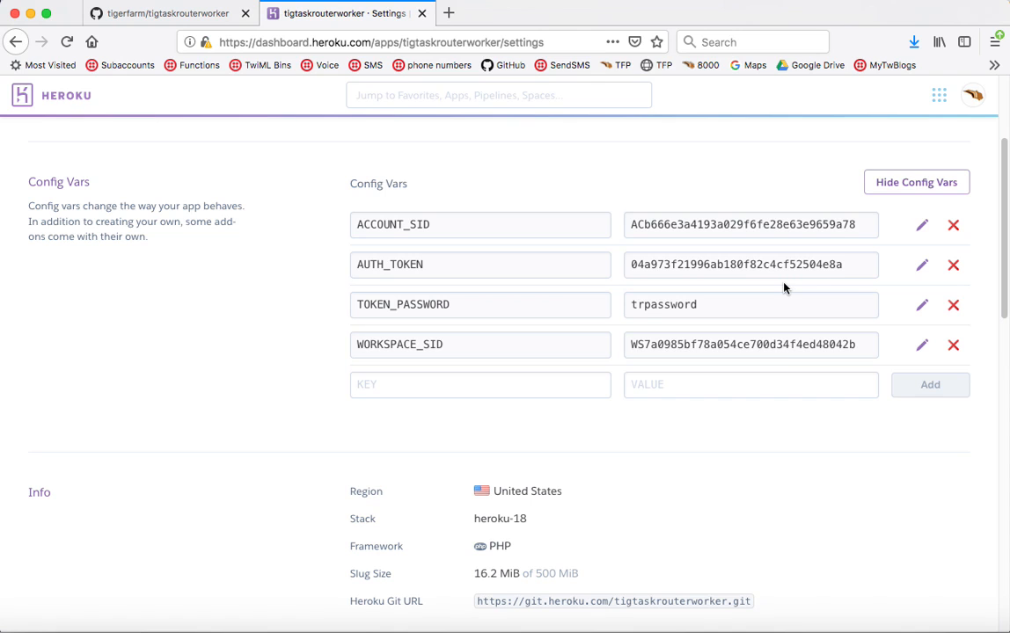
scroll(796, 509, "down", 5)
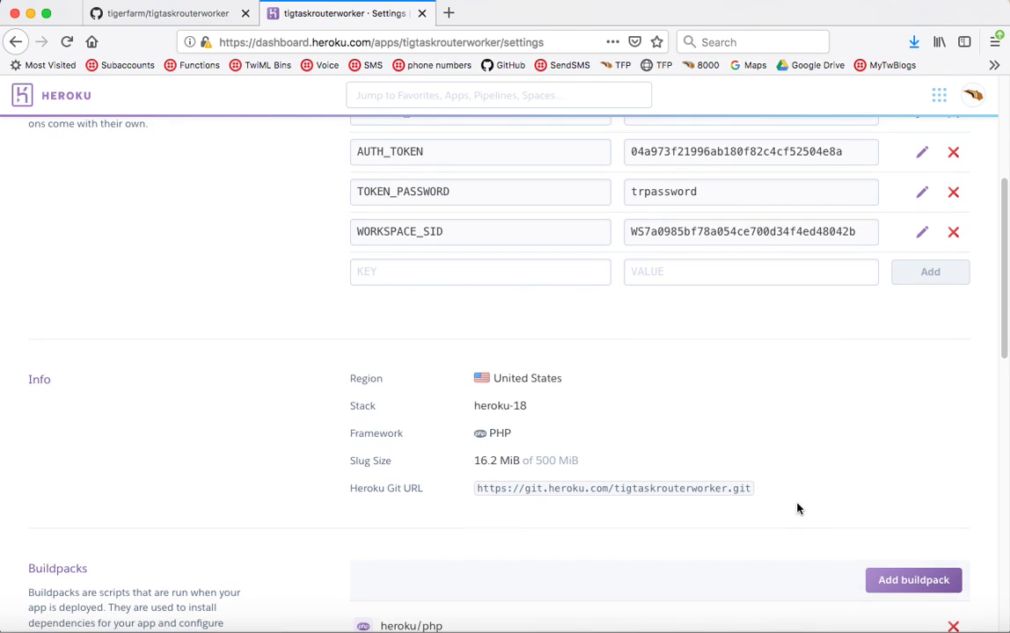
scroll(799, 504, "up", 9)
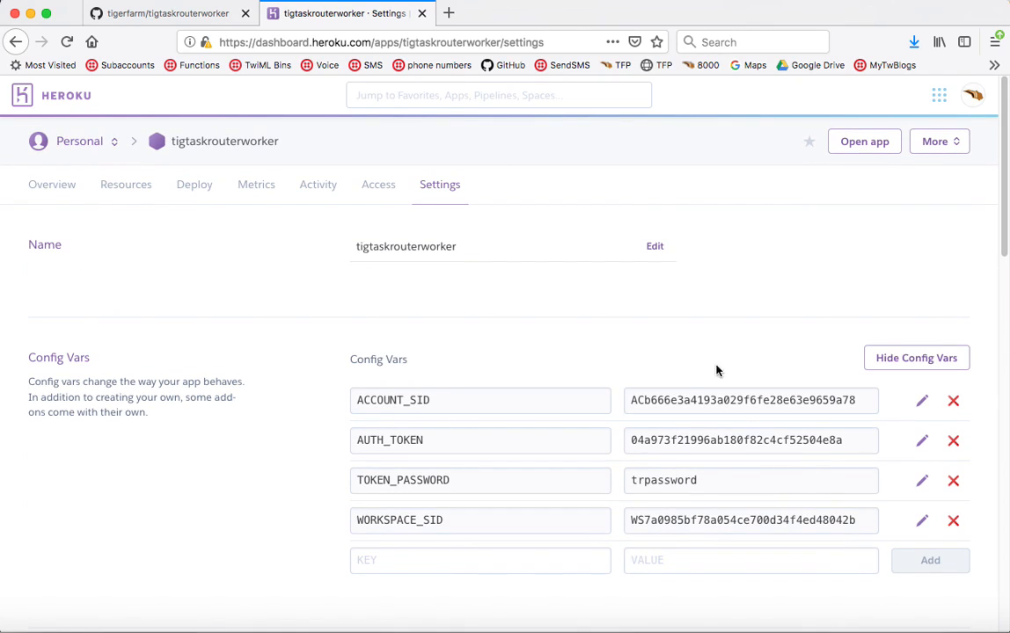
- Load tigtaskrouterworker.herokuapp.com in a new tab and confirm it names the writers workspace
left_click(448, 14)
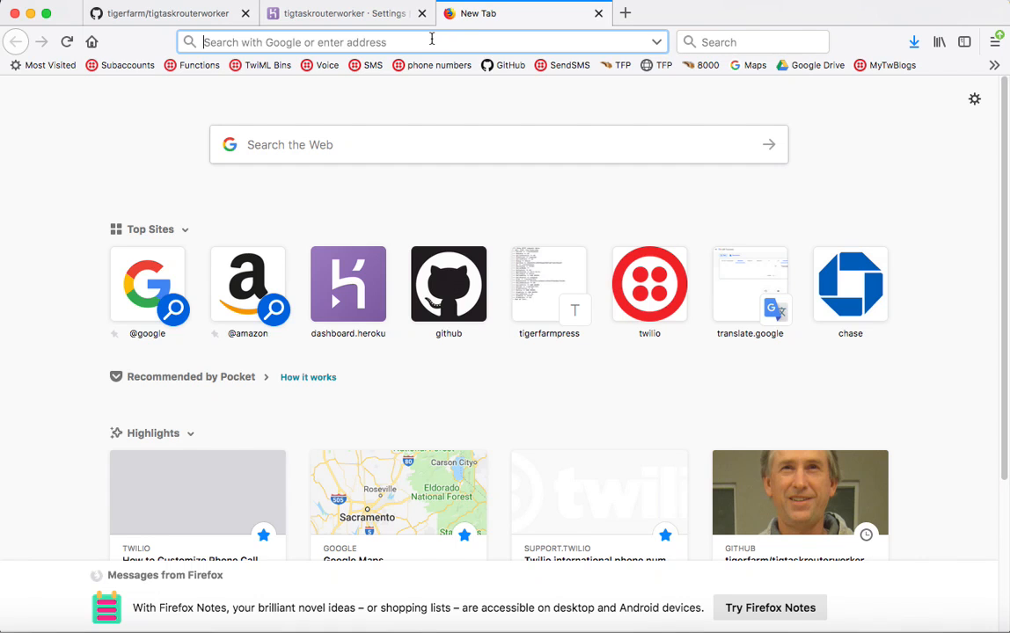
type("tig")
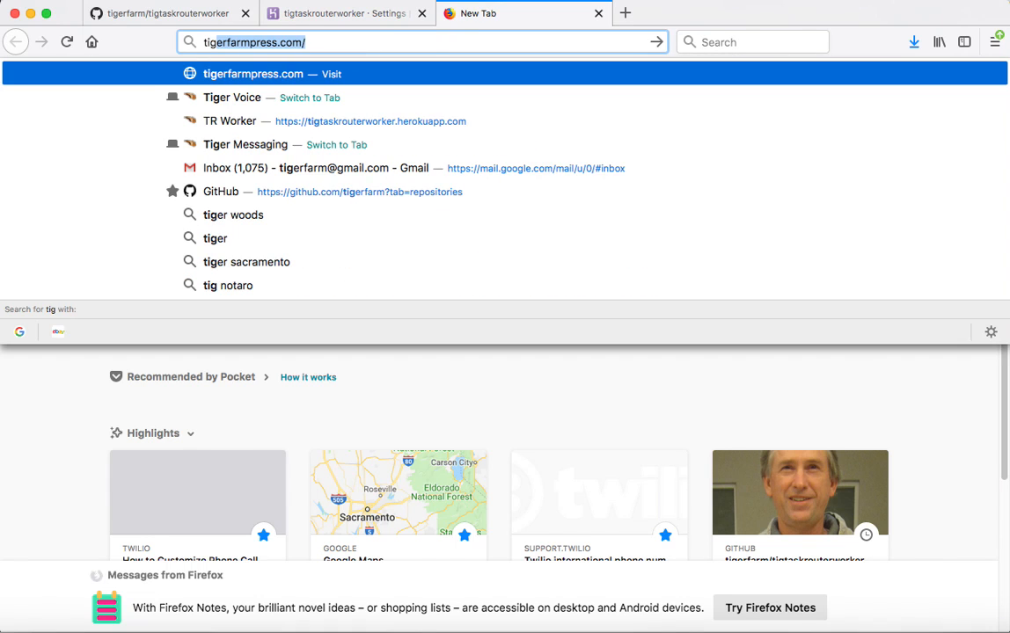
type("t")
key("Return")
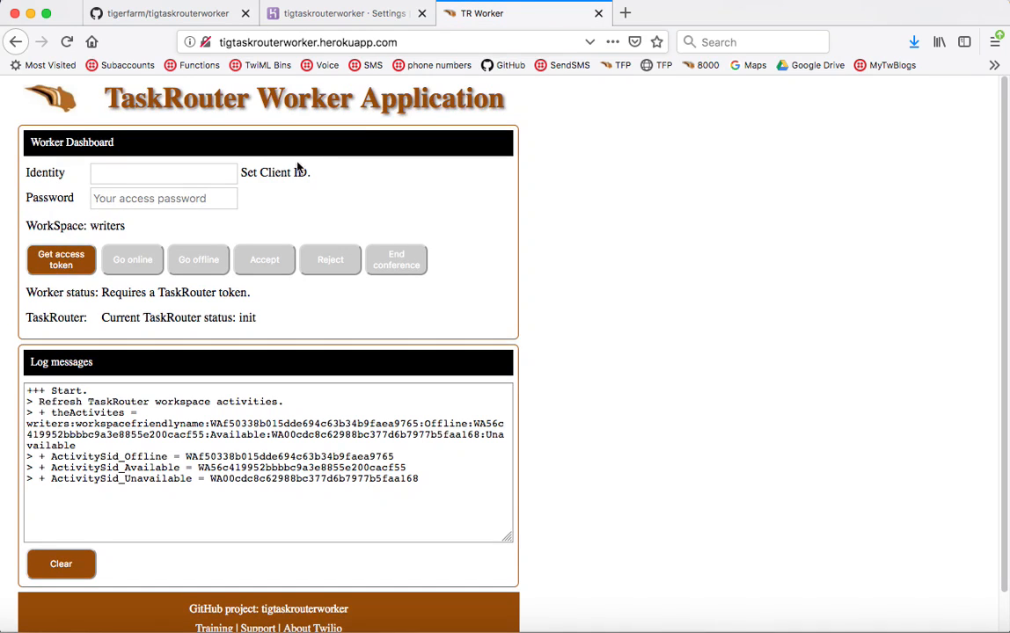
triple_click(119, 226)
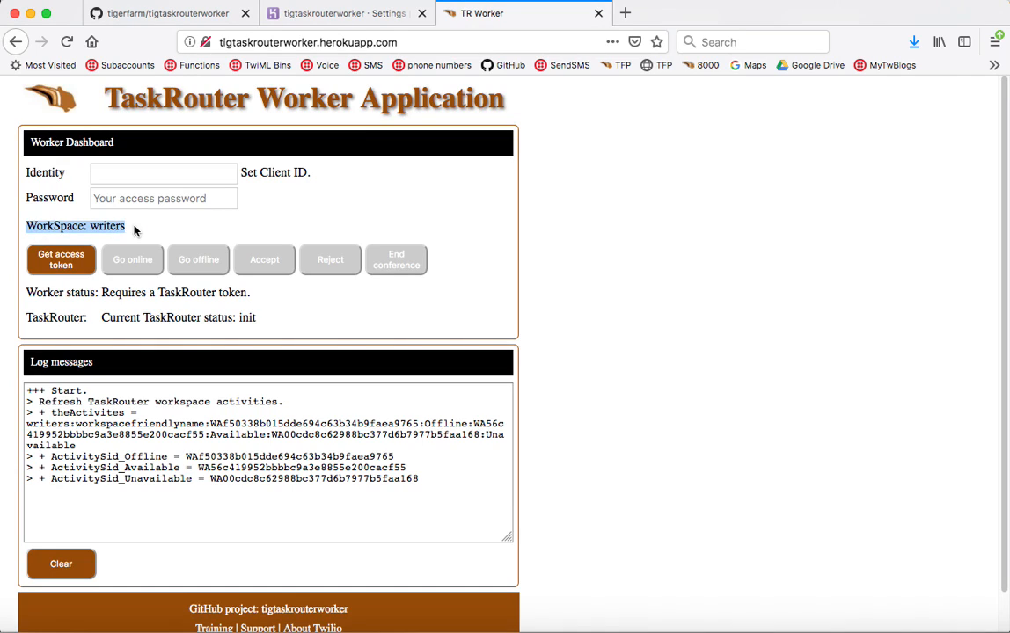
double_click(110, 226)
left_click(119, 172)
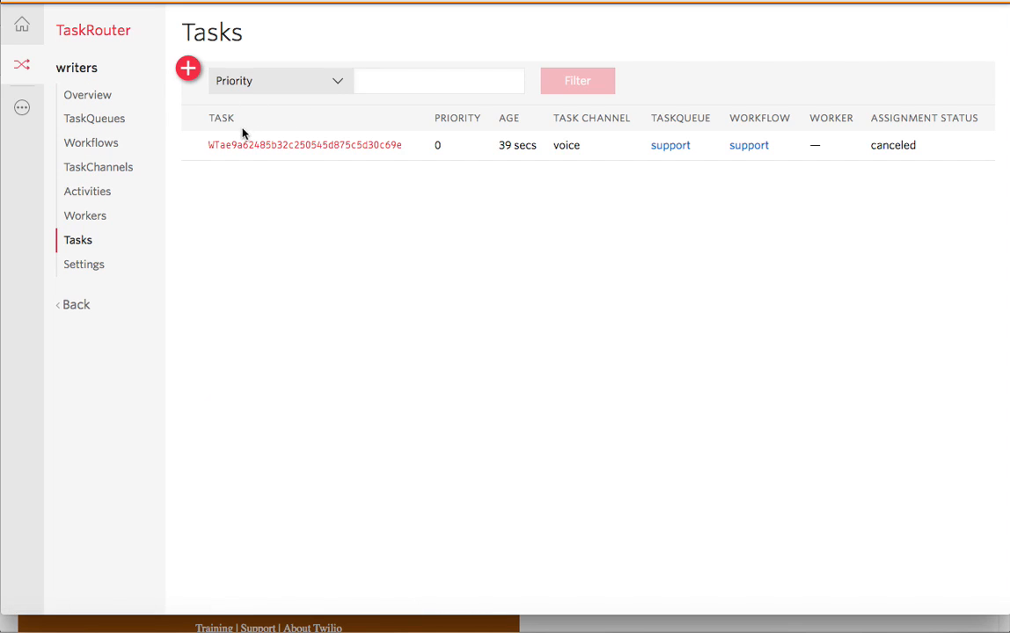
- Open the writers workspace's Workers list in a new tab and copy the worker's SID
right_click(88, 217)
left_click(124, 219)
left_click(576, 1)
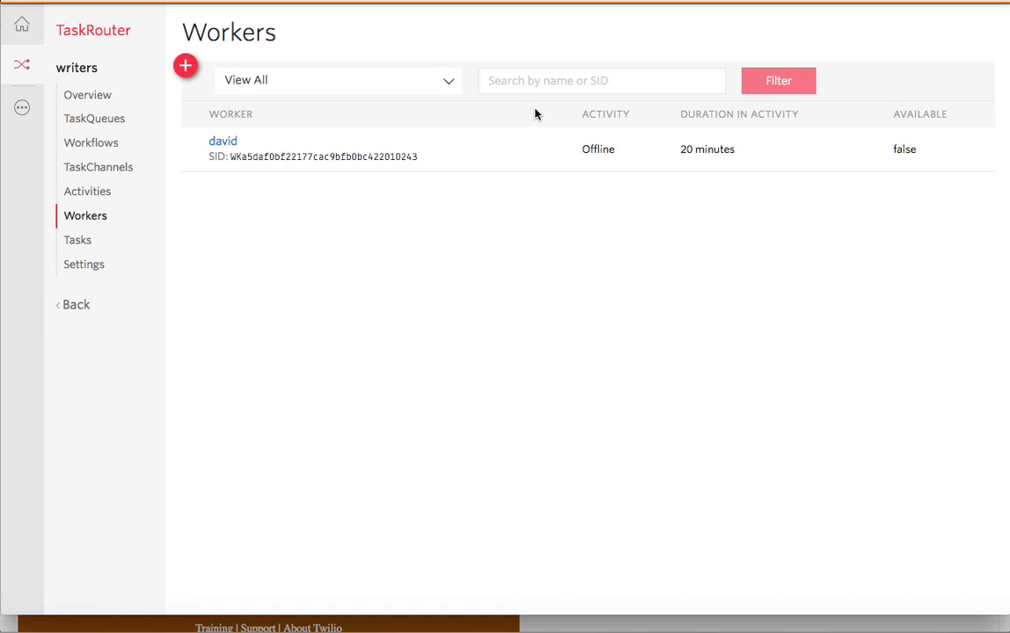
double_click(322, 157)
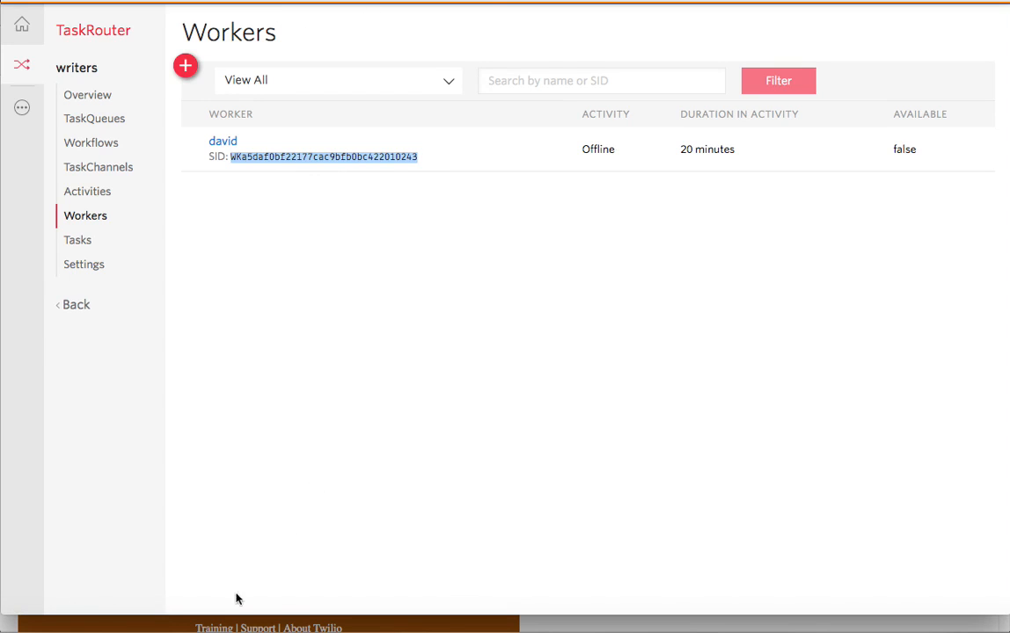
left_click(462, 628)
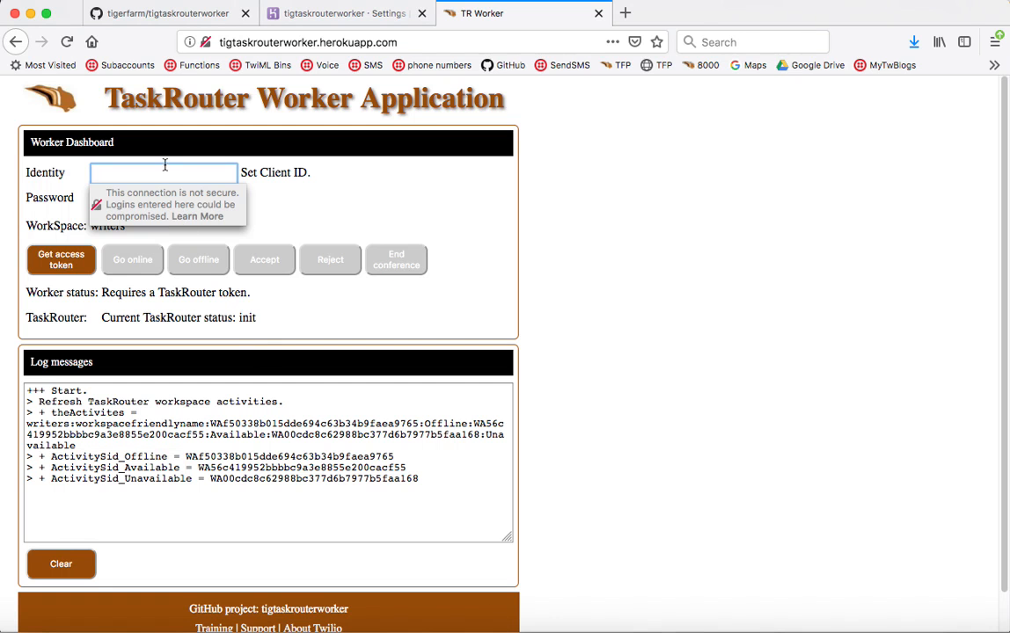
- Enter the worker identity and access password, then get a TaskRouter access token
type("davide")
left_click(165, 203)
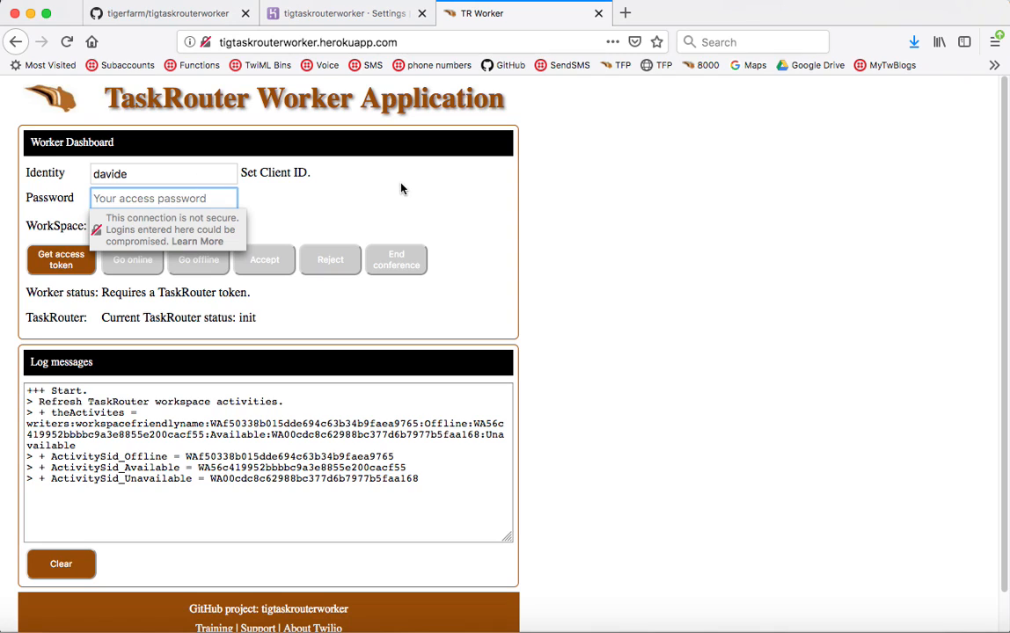
left_click(154, 176)
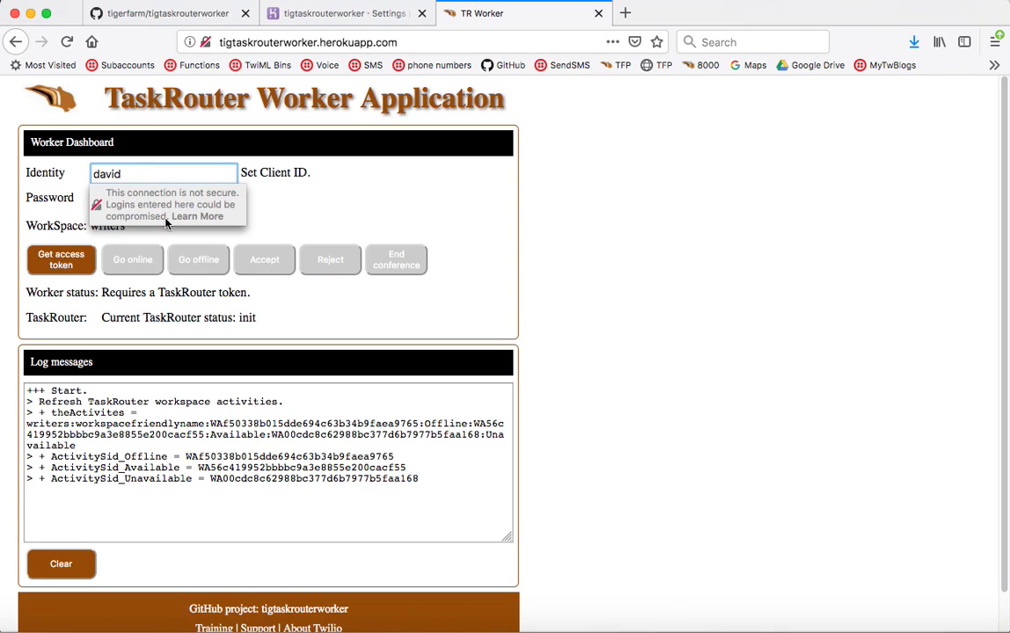
left_click(204, 199)
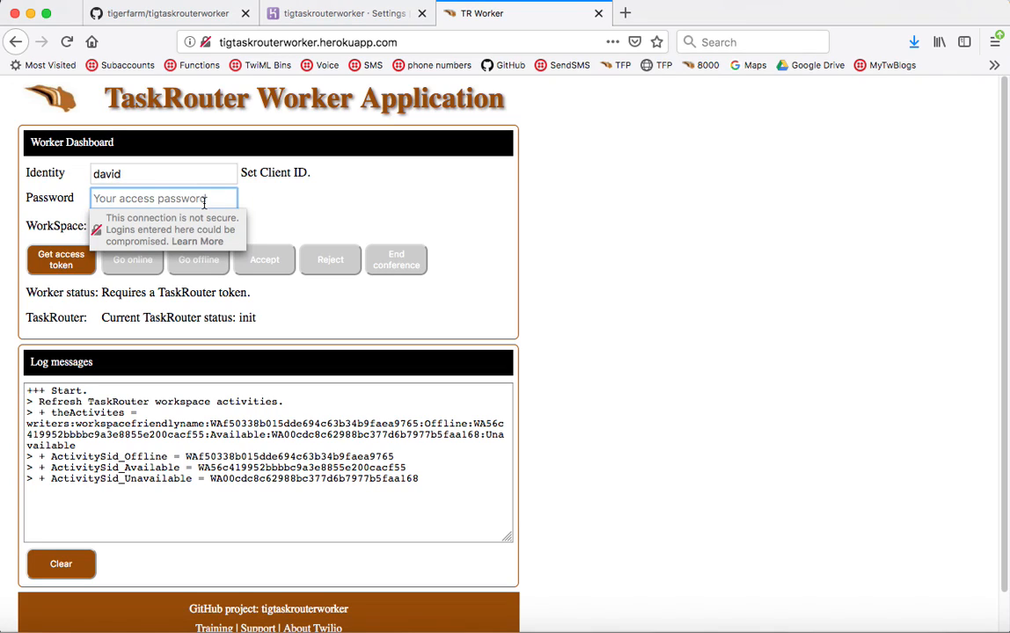
type("••••••")
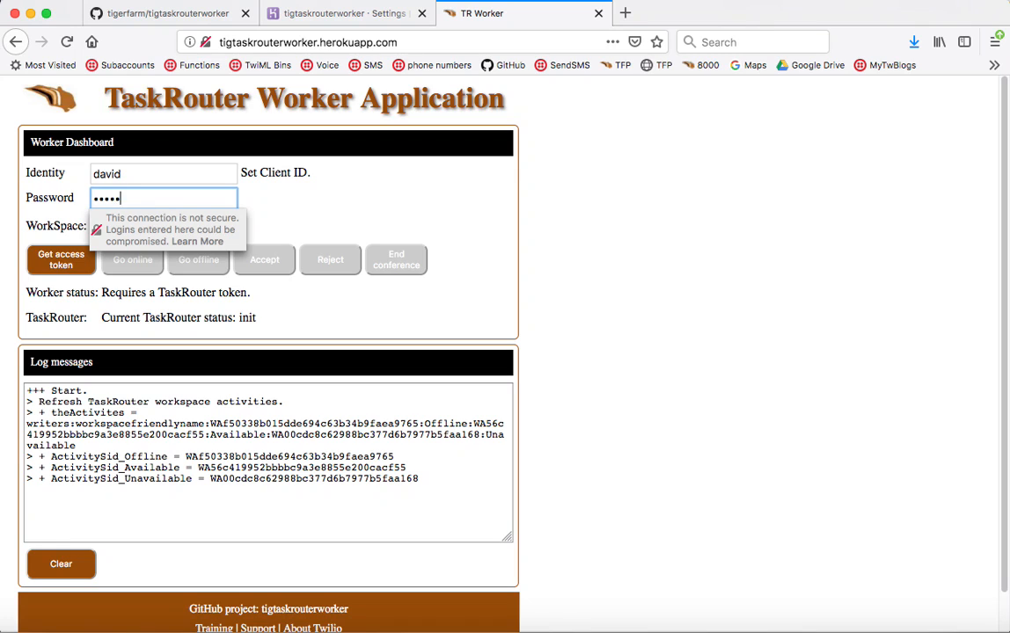
type("••••")
left_click(82, 256)
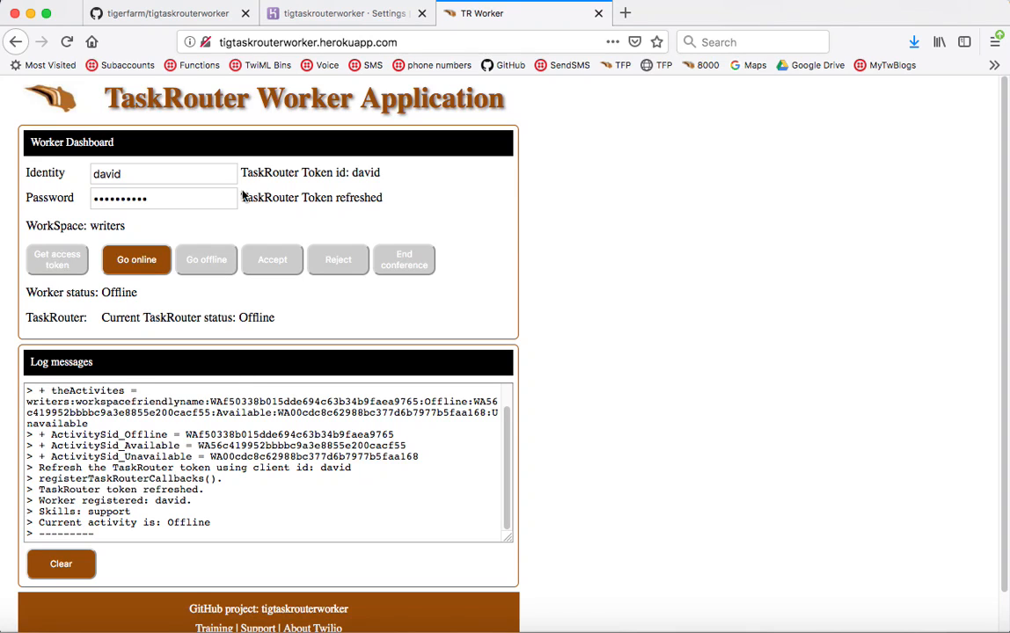
- Toggle the worker online, offline, and back to Available
left_click(135, 263)
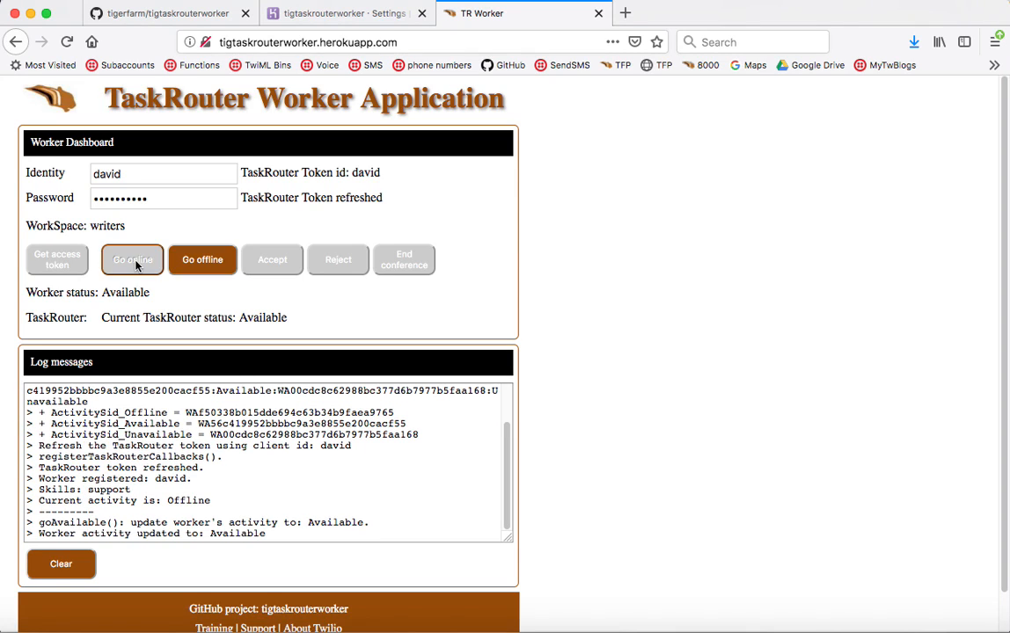
left_click(211, 264)
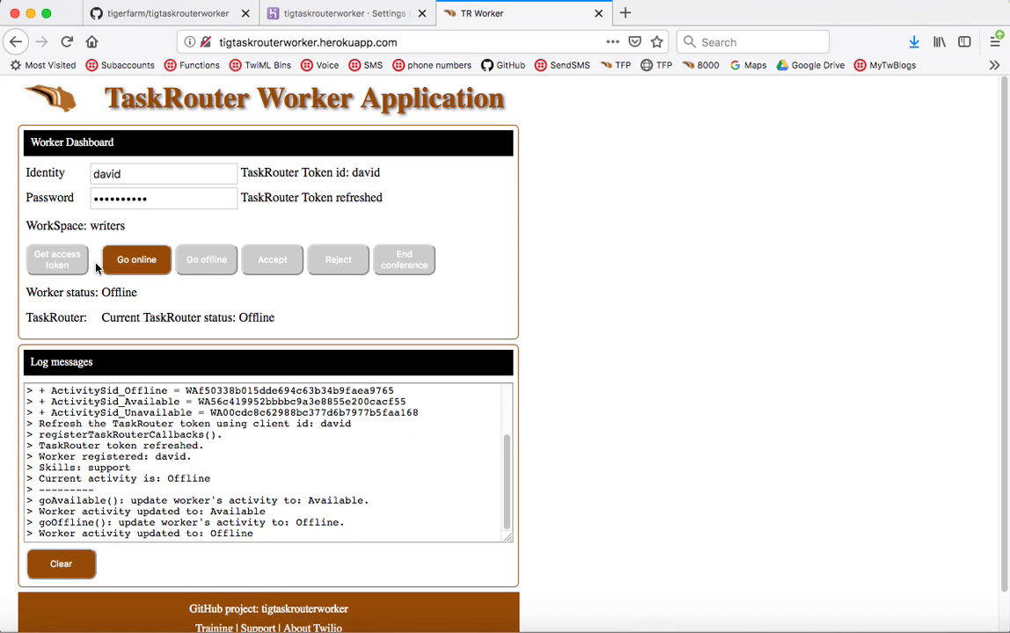
left_click(130, 260)
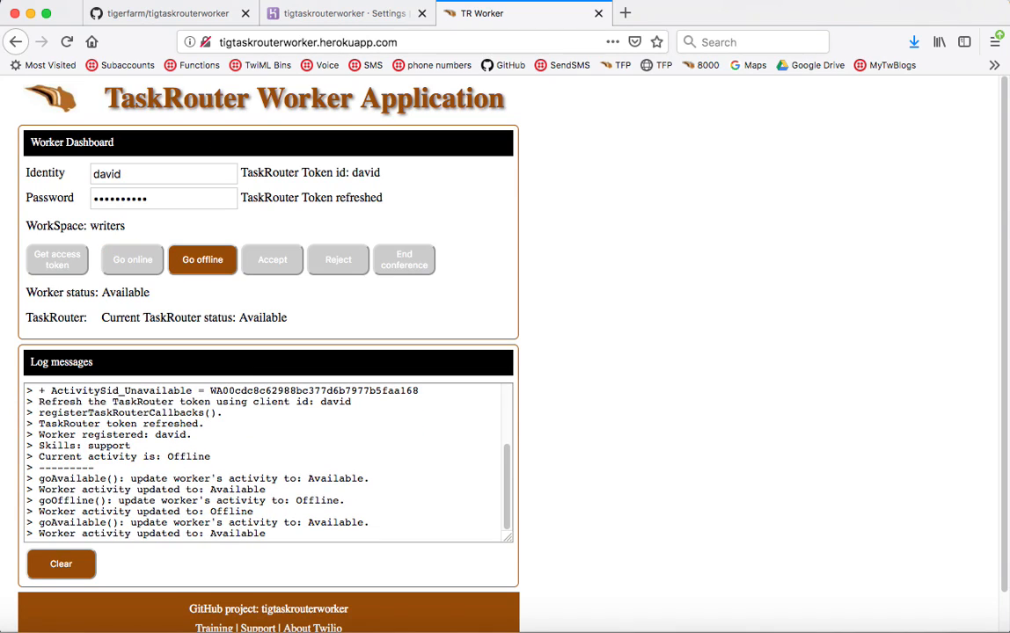
key("super+Tab")
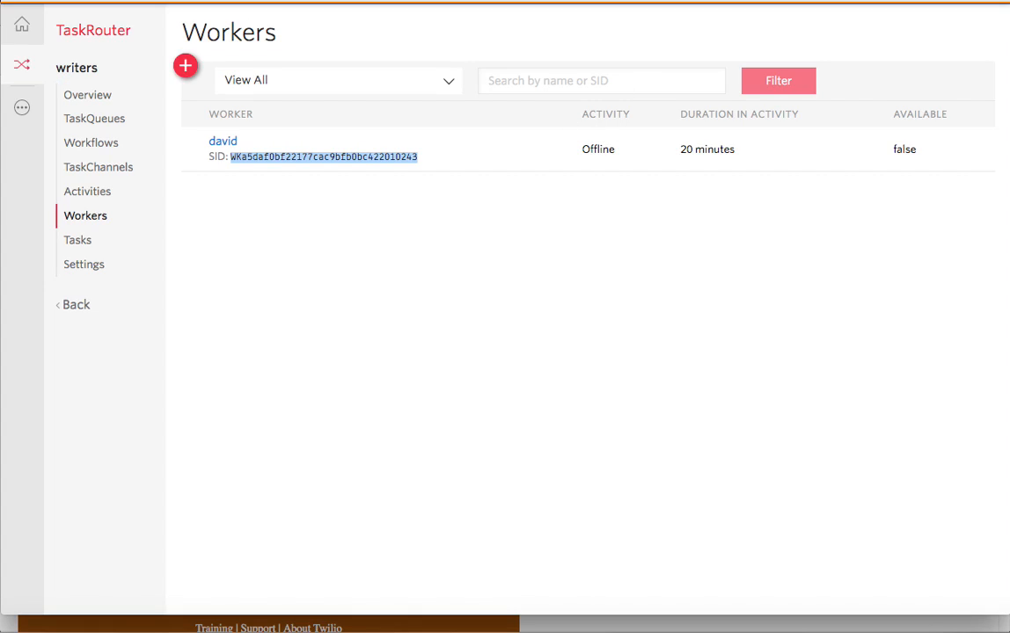
- Check the worker's properties show Activity Available, then return to the worker application
left_click(236, 144)
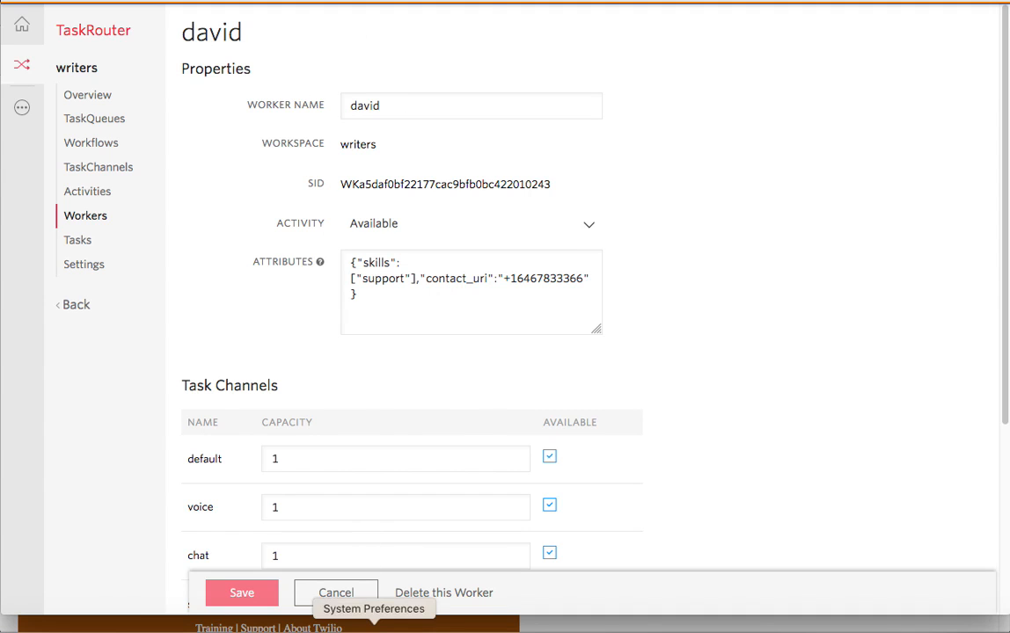
left_click(362, 627)
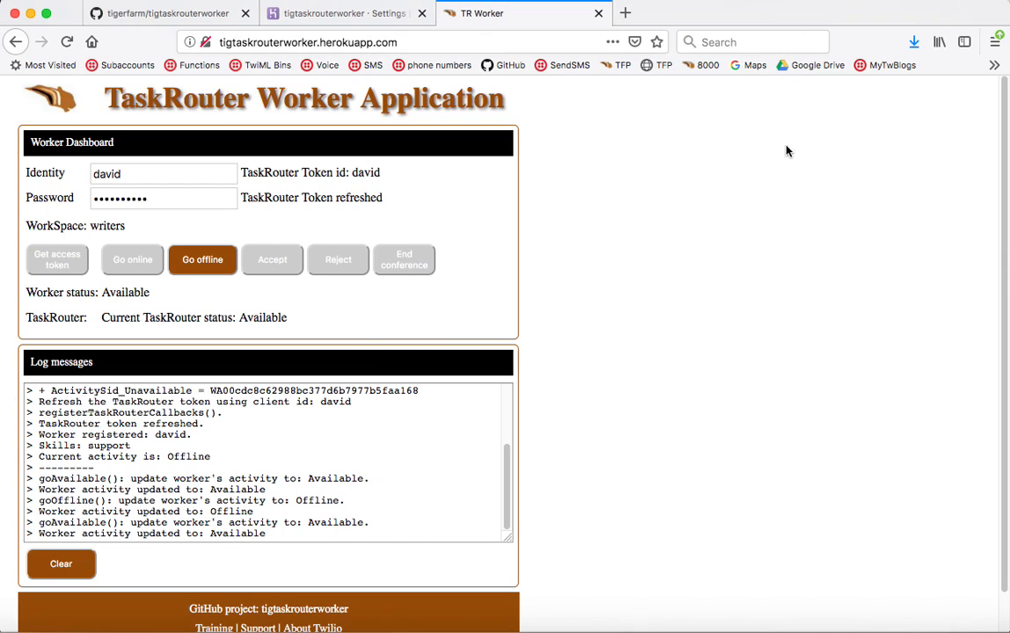
- Scroll the GitHub README to the Test section and highlight the 'Click Go online.' step
left_click(147, 21)
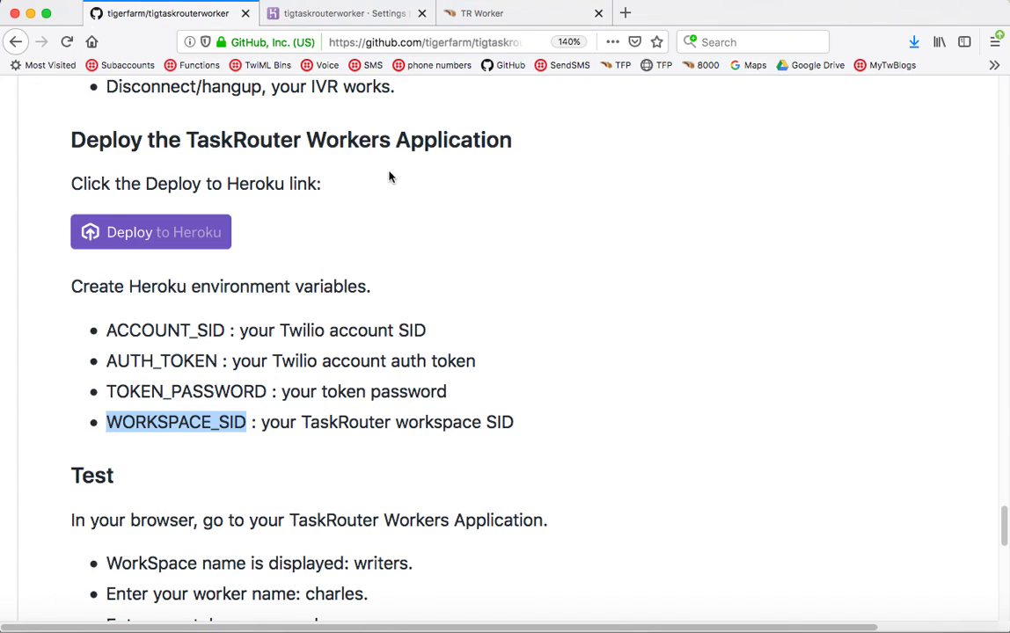
scroll(458, 326, "down", 1)
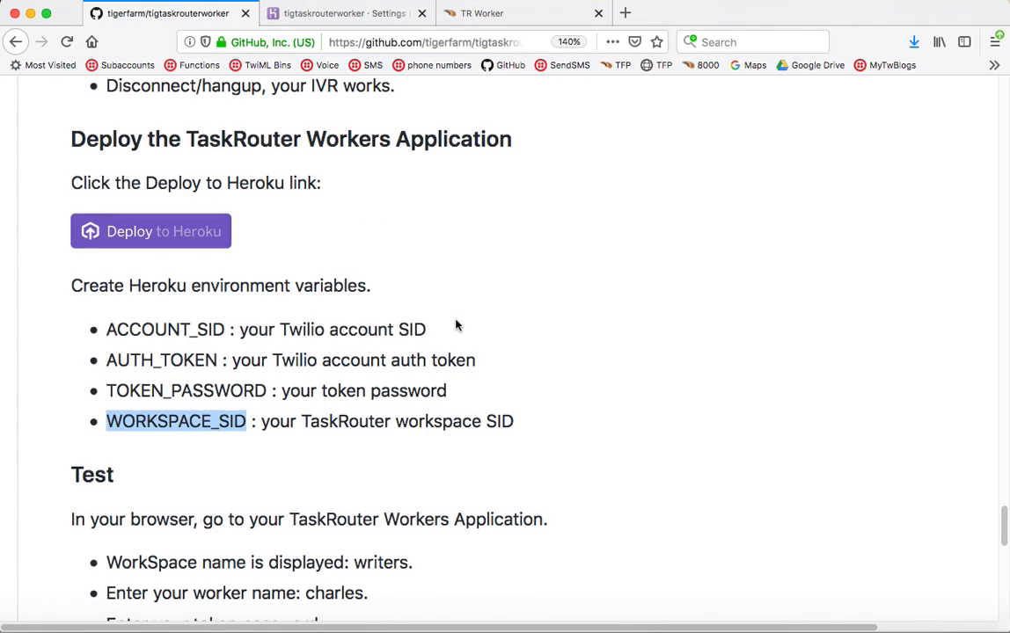
scroll(456, 326, "down", 5)
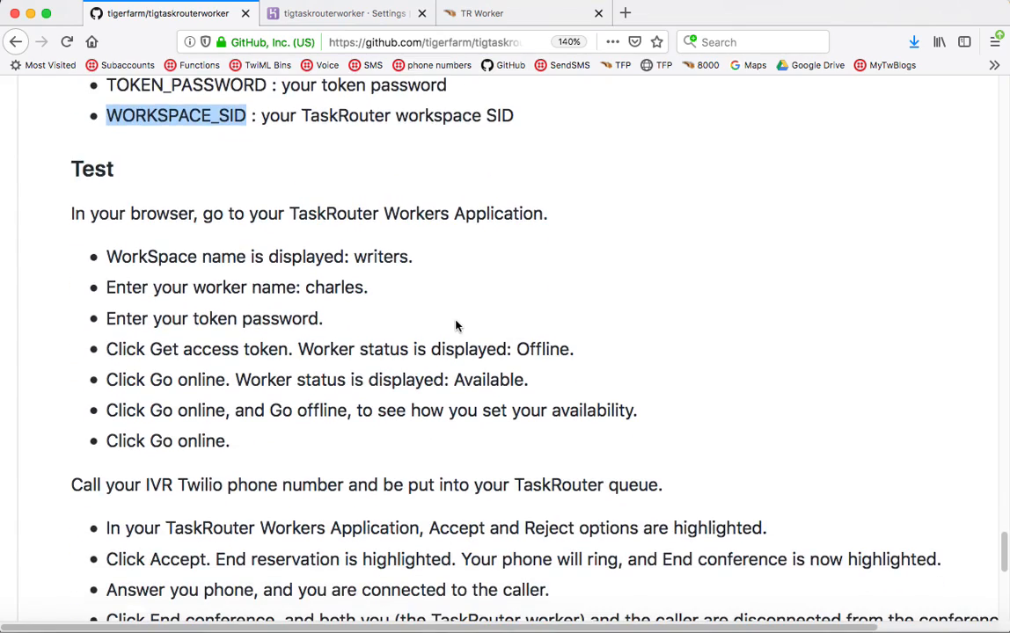
scroll(457, 326, "down", 2)
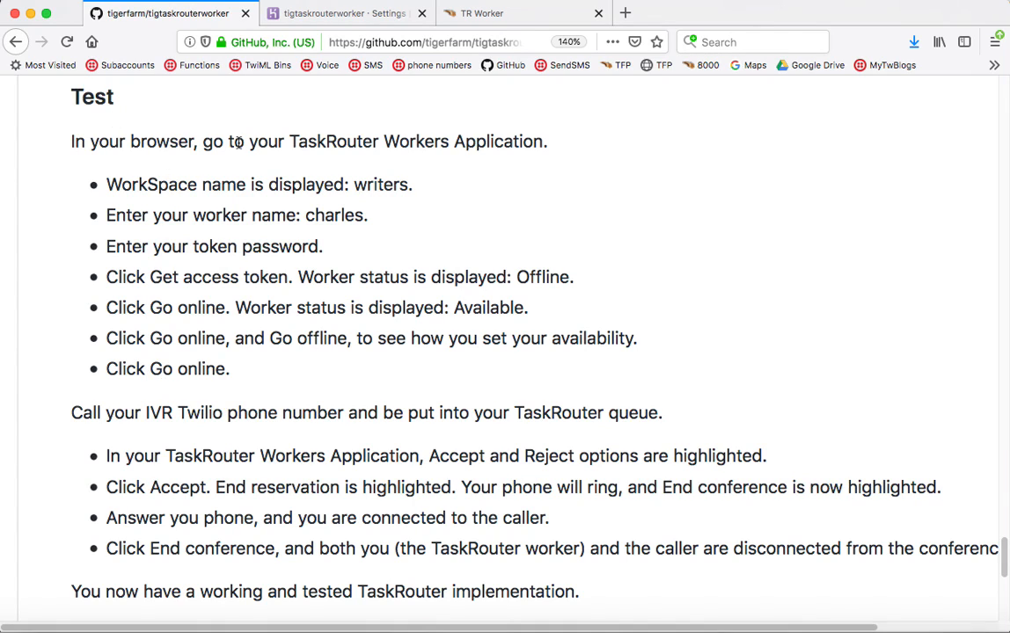
left_click_drag(107, 370, 232, 369)
scroll(345, 349, "down", 4)
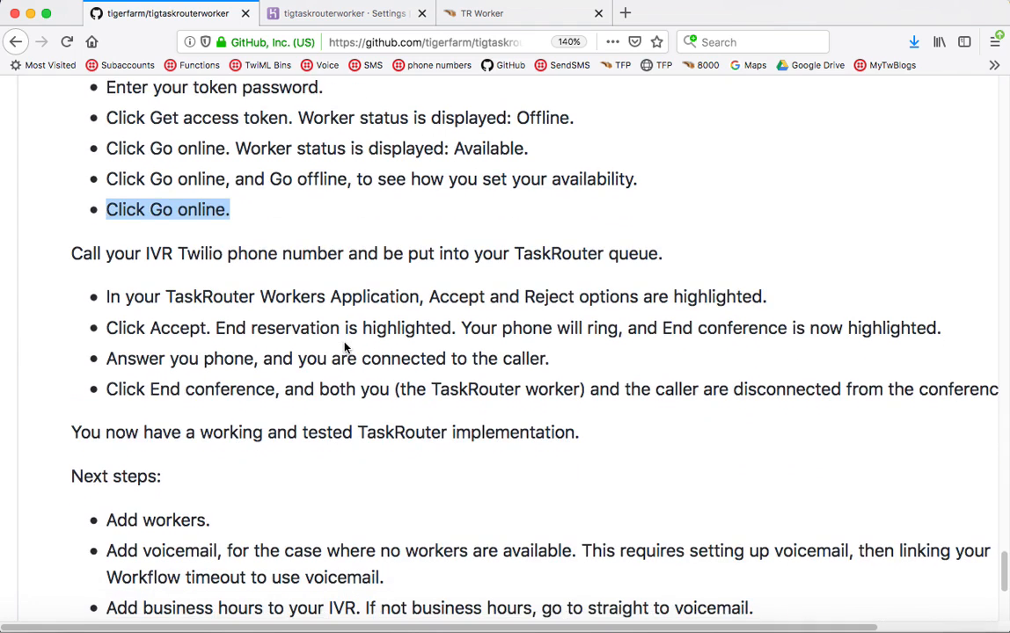
scroll(299, 308, "down", 1)
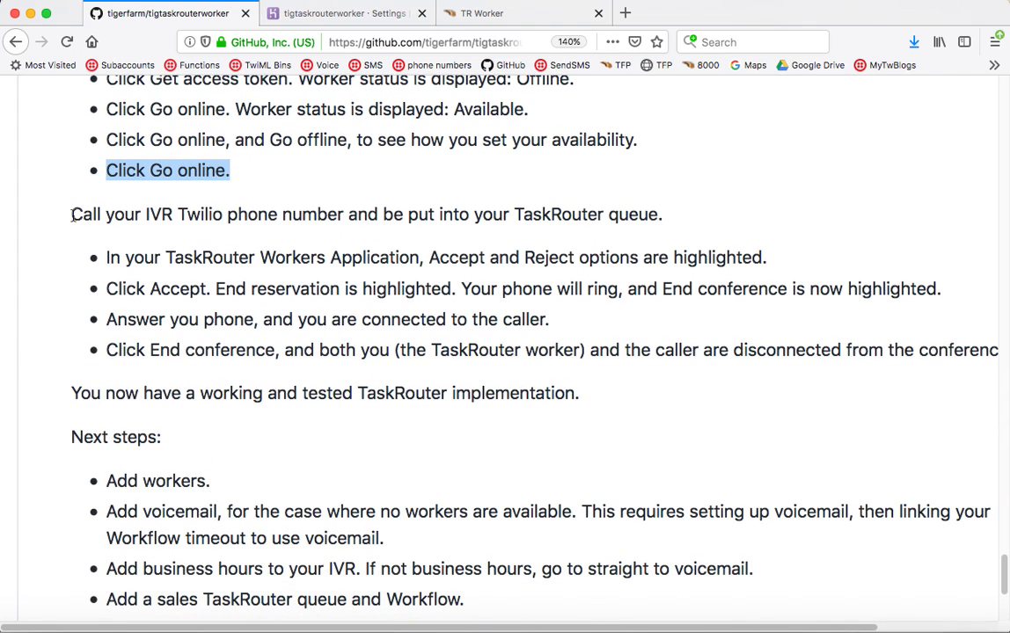
left_click_drag(71, 215, 419, 214)
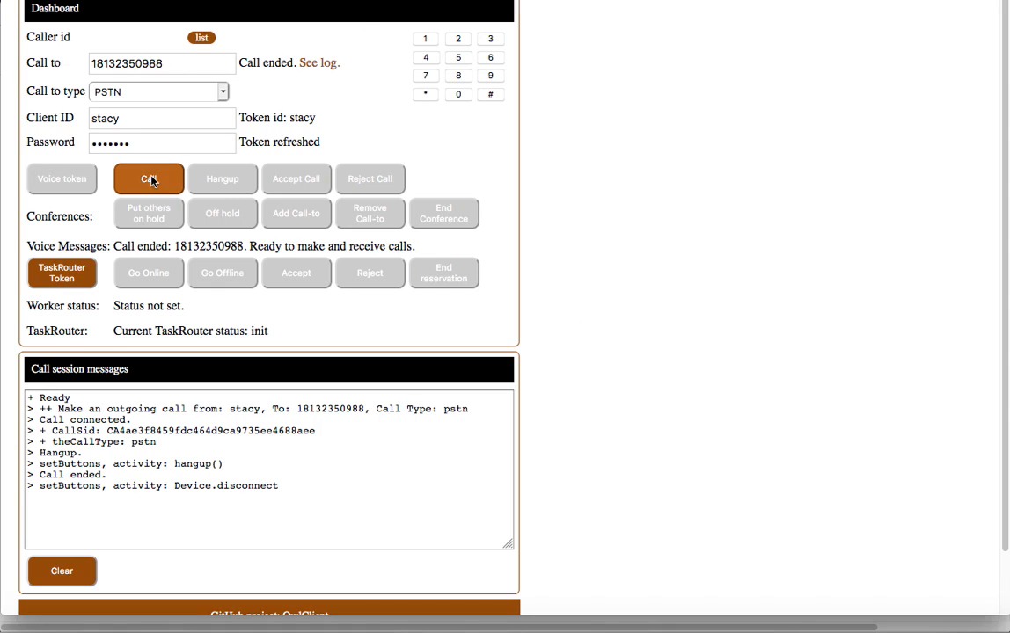
- Call the IVR number from Owl Client with microphone access allowed, then bring up the worker app
left_click(151, 178)
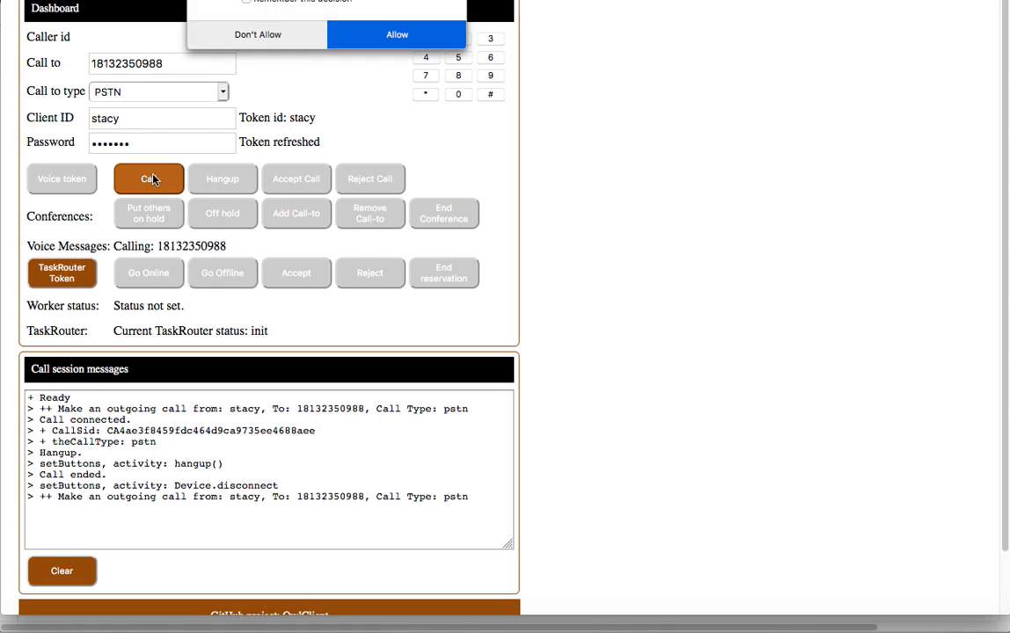
left_click(418, 37)
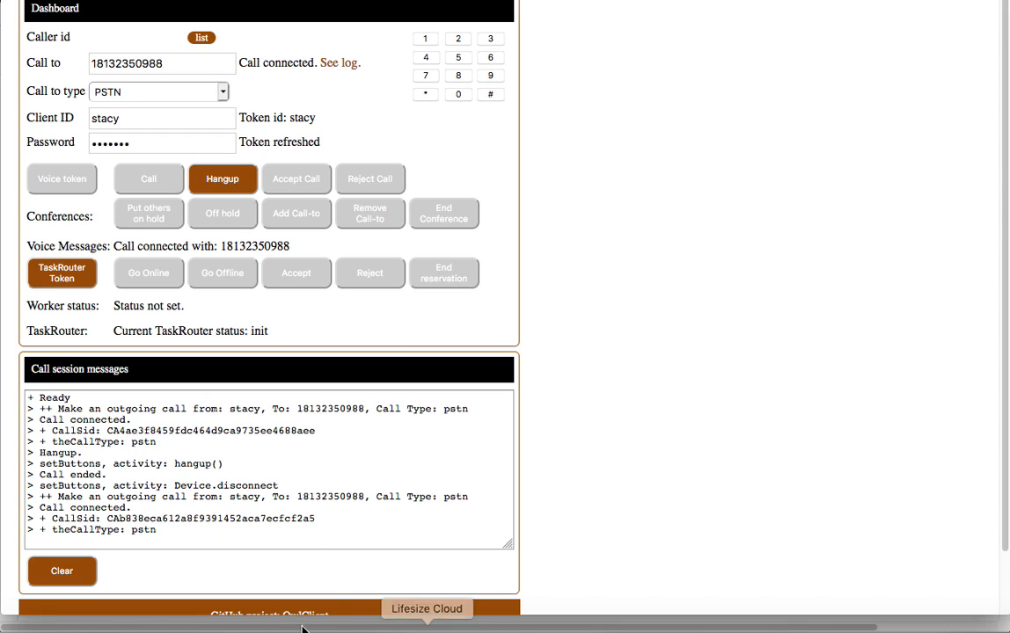
left_click(122, 629)
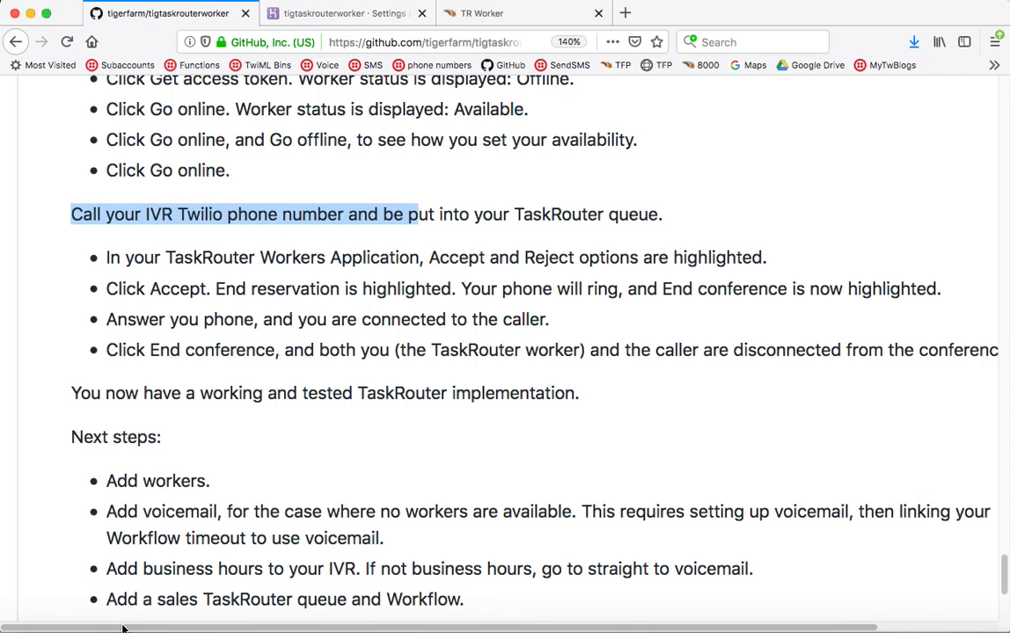
left_click(500, 25)
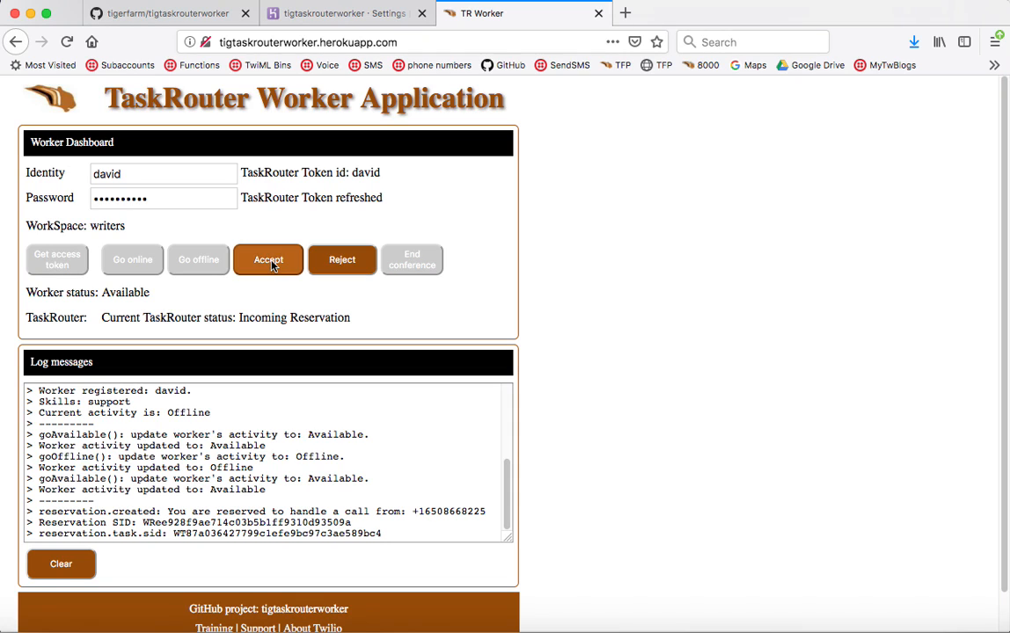
- Accept the incoming reservation, take the call, then end the conference
left_click(269, 261)
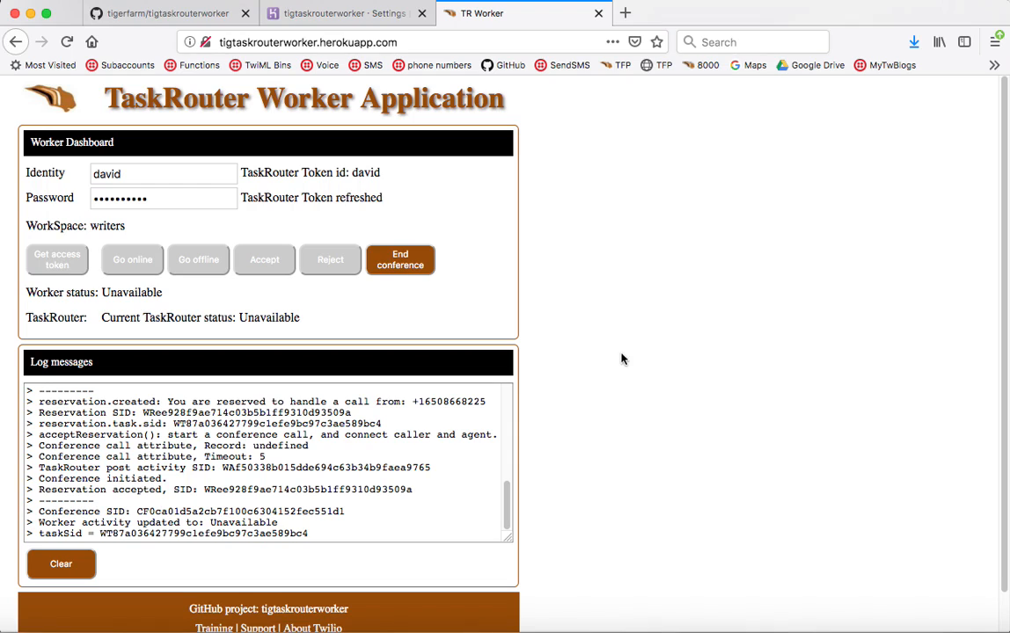
left_click(400, 261)
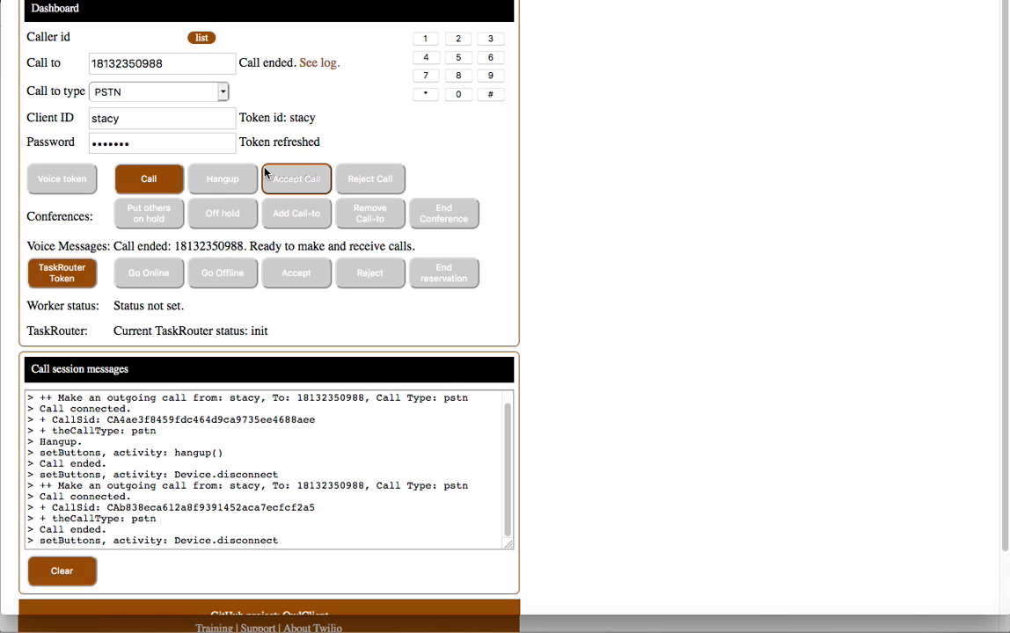
- Scroll the GitHub README to the End conference step and the Next steps 'Add workers' item
left_click(401, 628)
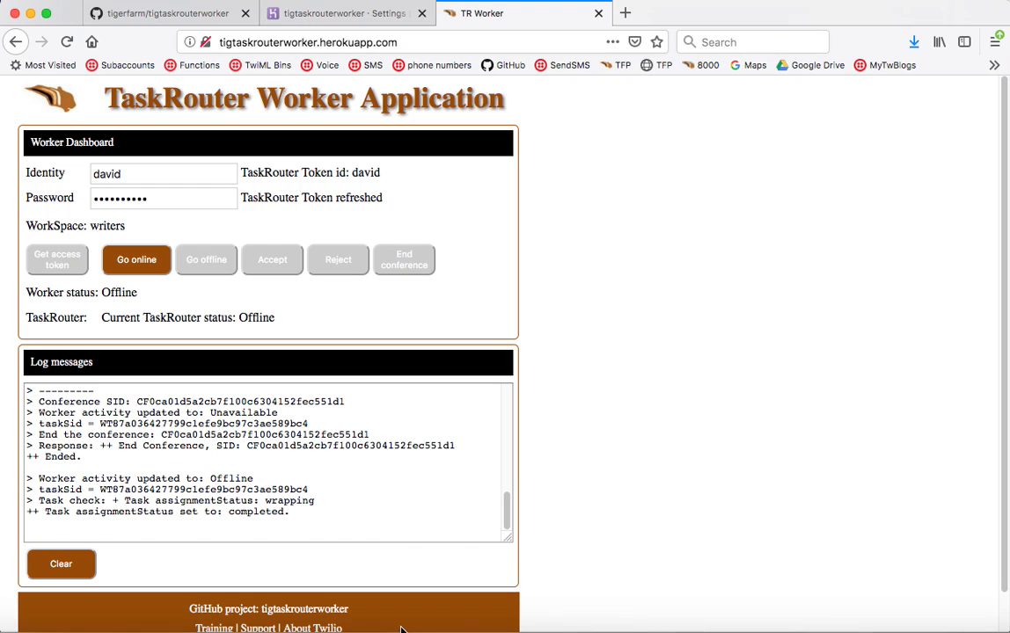
left_click(181, 14)
scroll(432, 263, "down", 3)
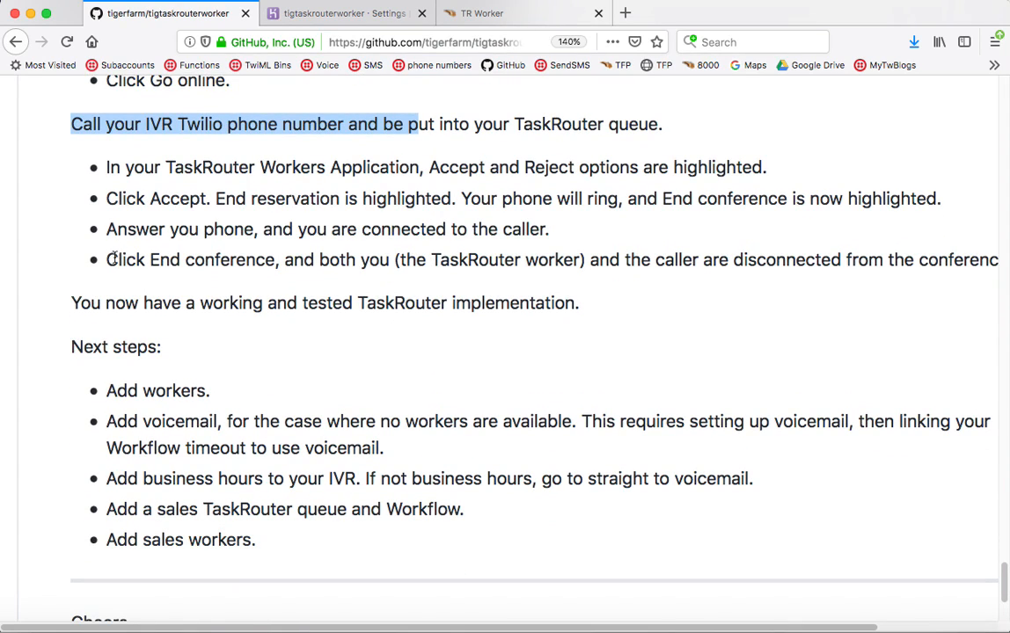
left_click_drag(118, 260, 255, 260)
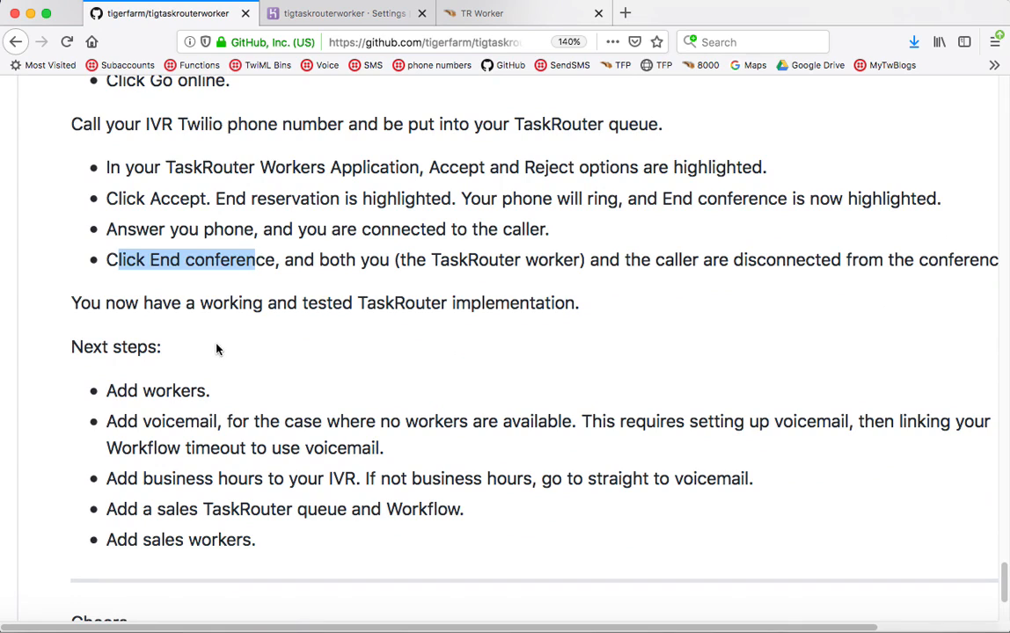
scroll(216, 349, "down", 1)
left_click_drag(107, 355, 251, 363)
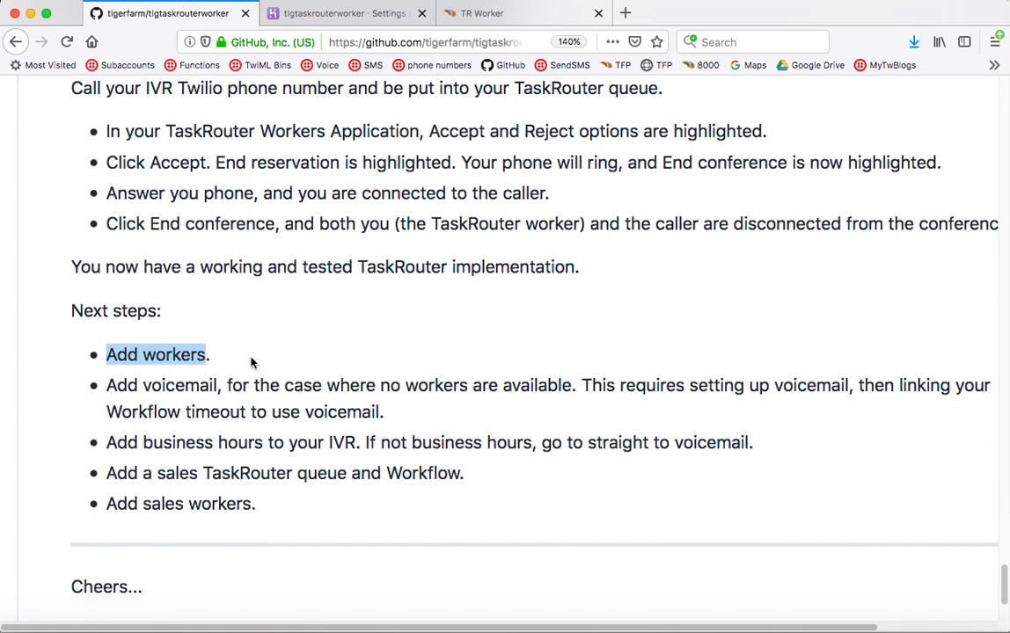